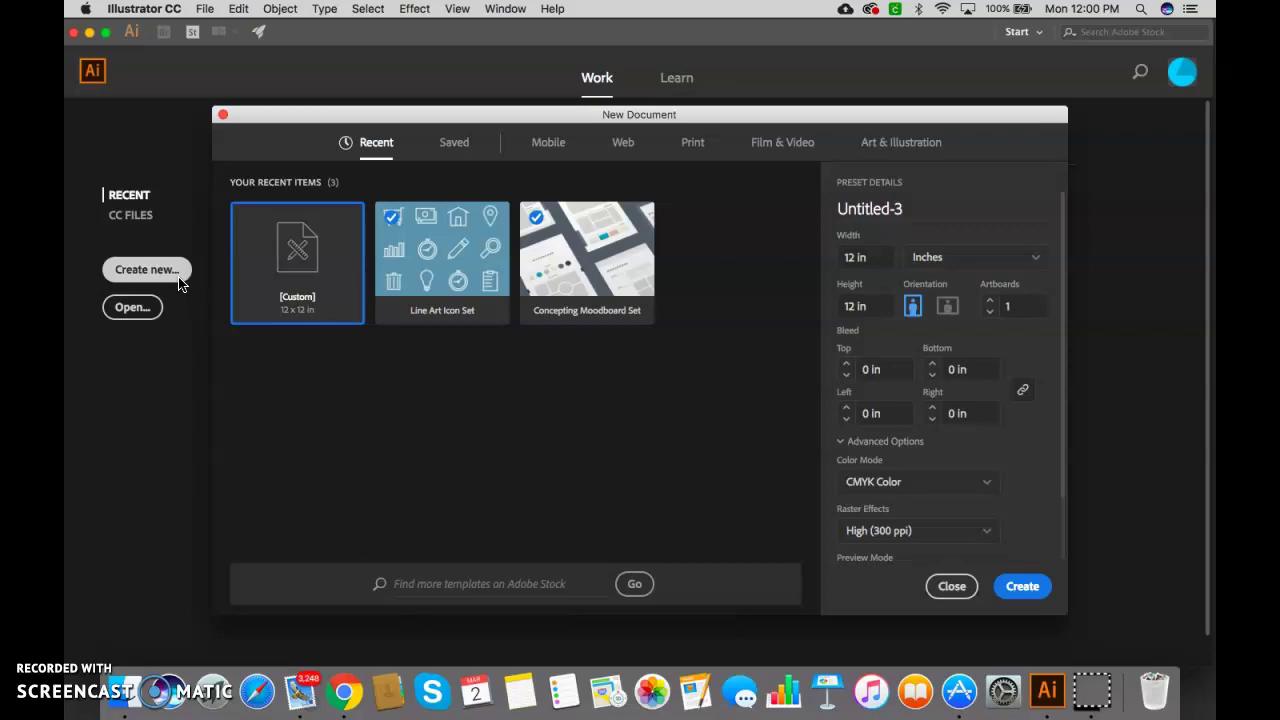
# Step: Create a new 12 × 12 in custom document
pyautogui.click(286, 346)
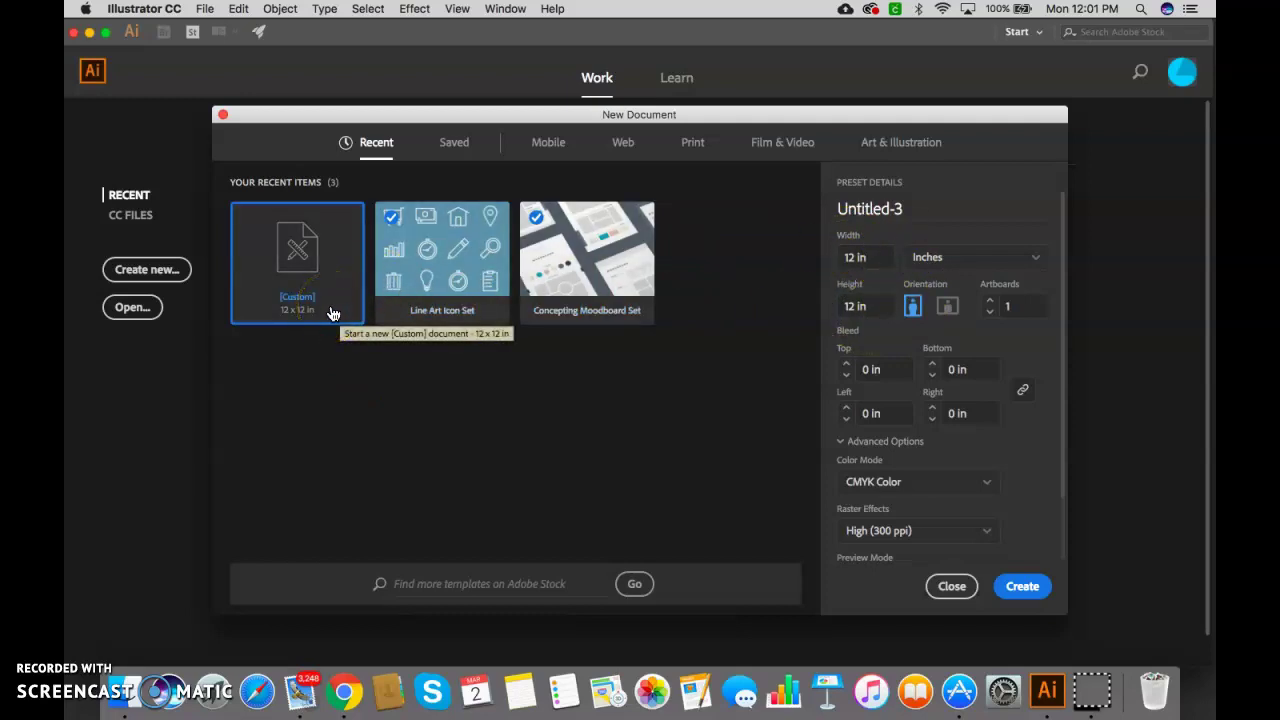
pyautogui.click(313, 289)
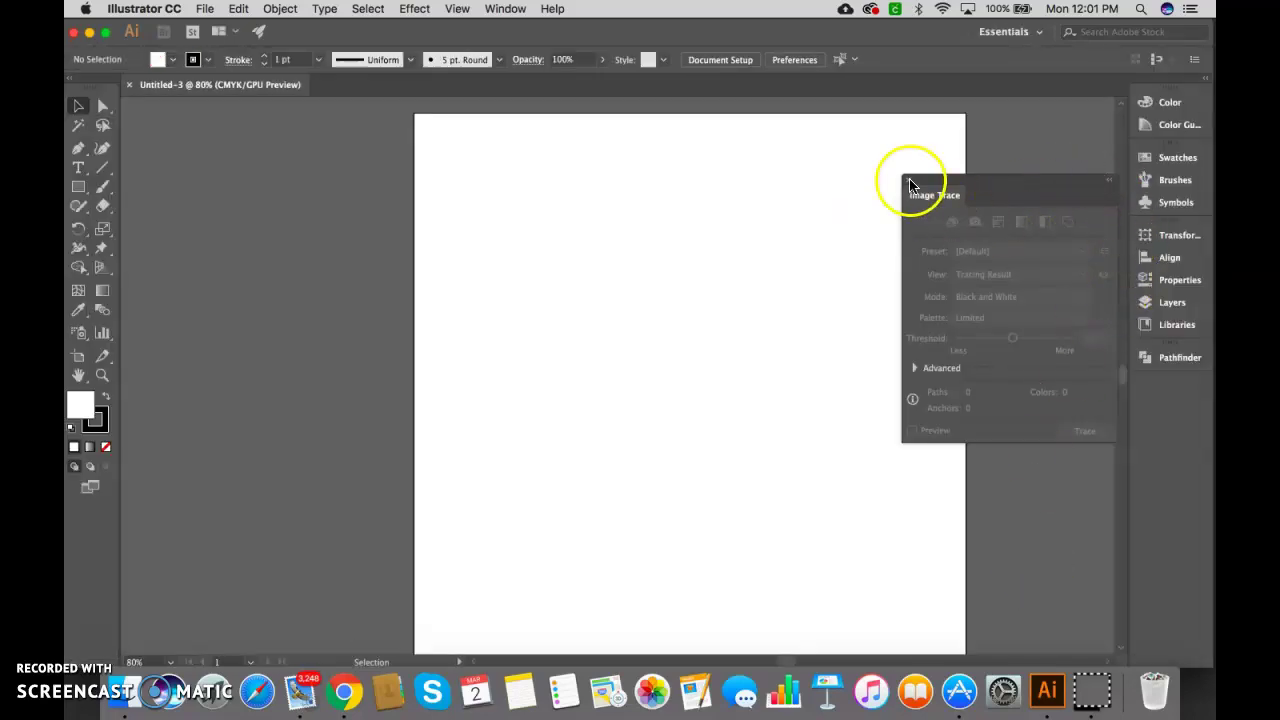
pyautogui.click(605, 177)
pyautogui.moveTo(605, 177); pyautogui.dragTo(518, 184)
pyautogui.hscroll(3, 518, 189)
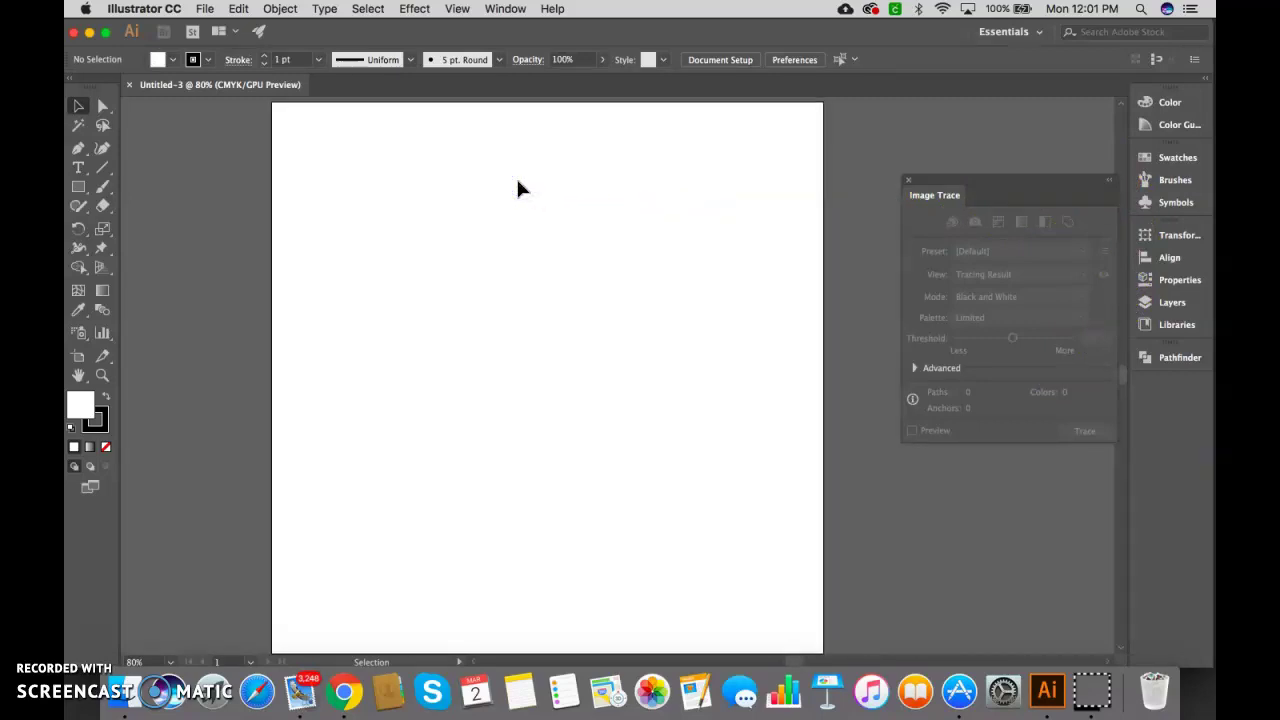
# Step: Place Untitled_Artwork 12.jpg and size the bunny image to nearly fill the artboard
pyautogui.click(204, 9)
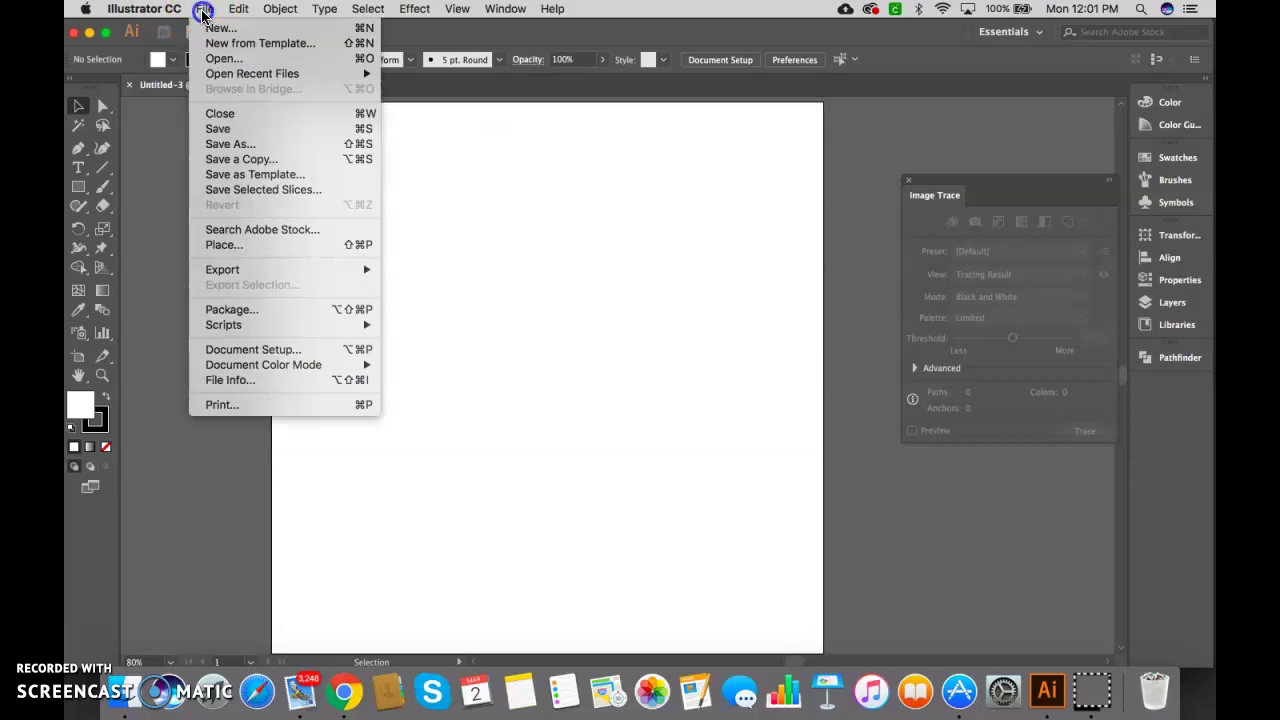
pyautogui.click(233, 250)
pyautogui.scroll(-10, 654, 214)
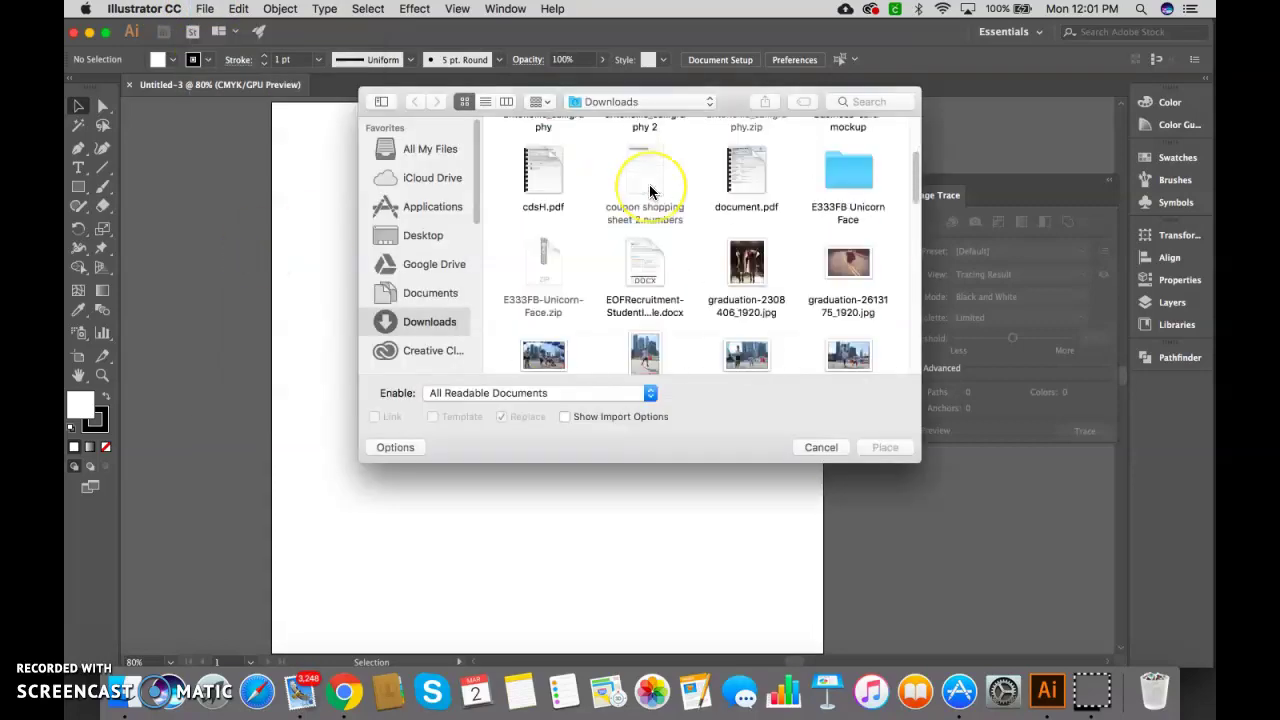
pyautogui.click(558, 215)
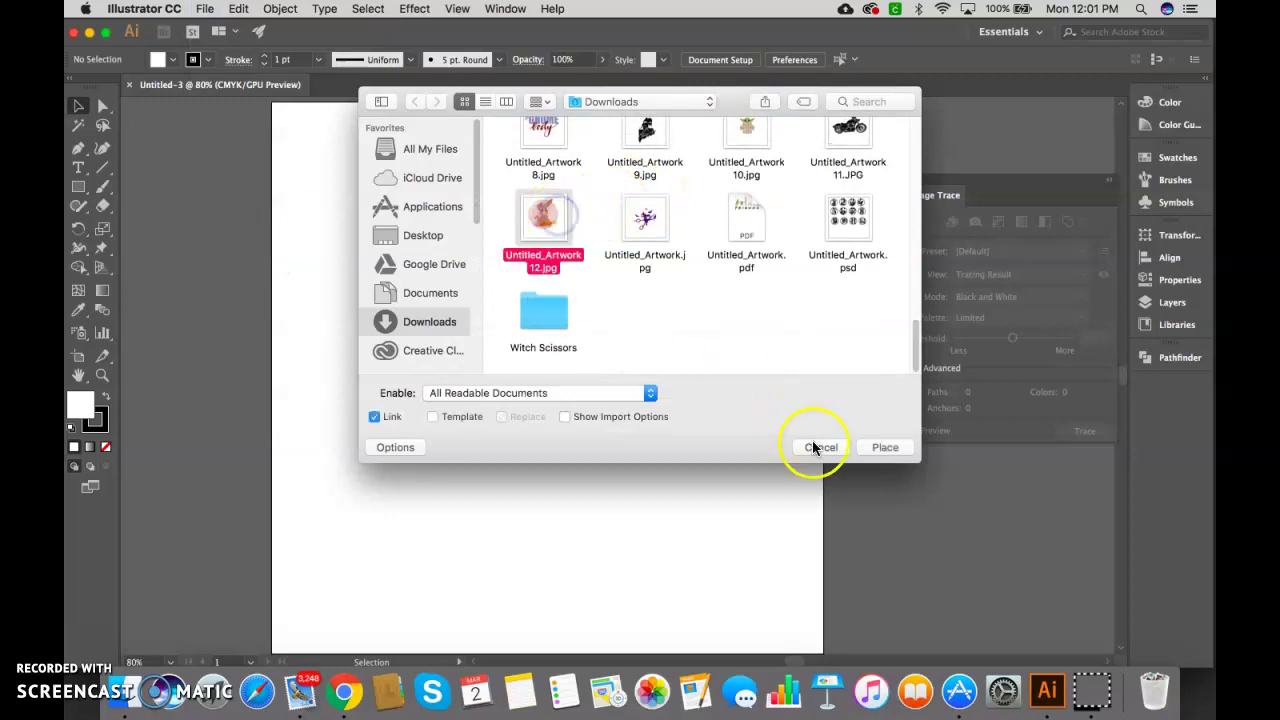
pyautogui.click(875, 447)
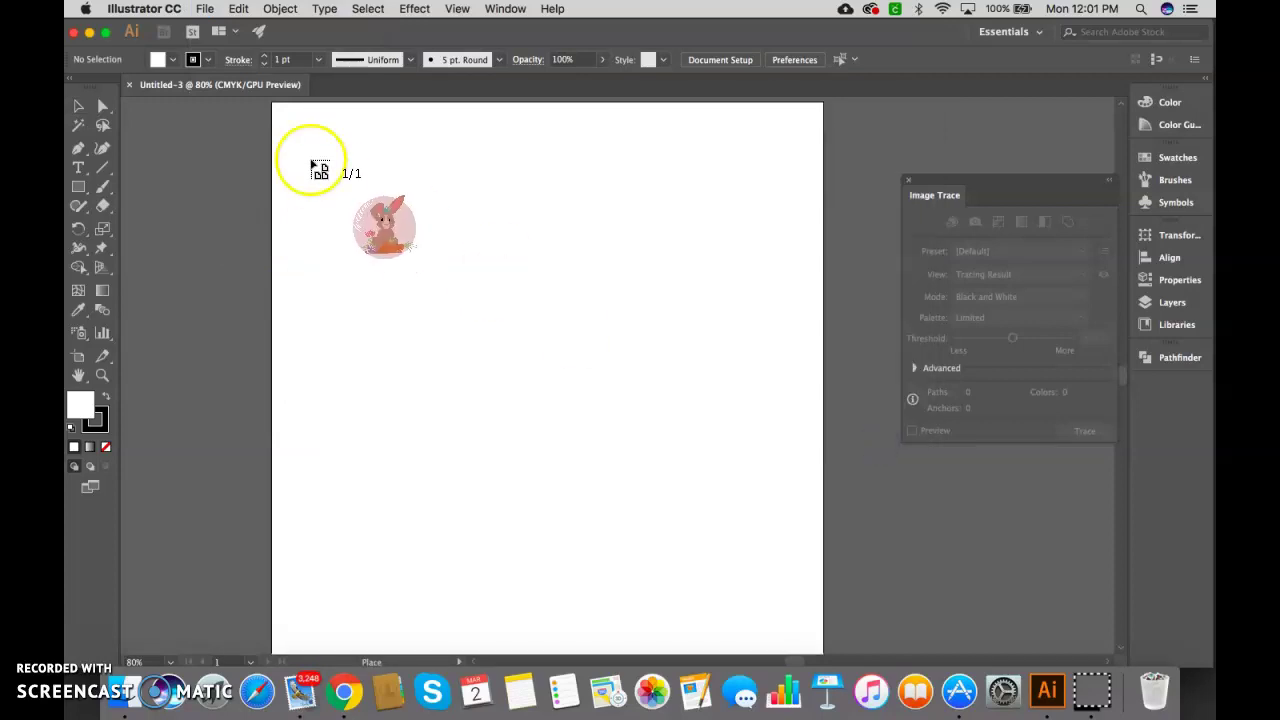
pyautogui.moveTo(282, 115); pyautogui.dragTo(857, 643)
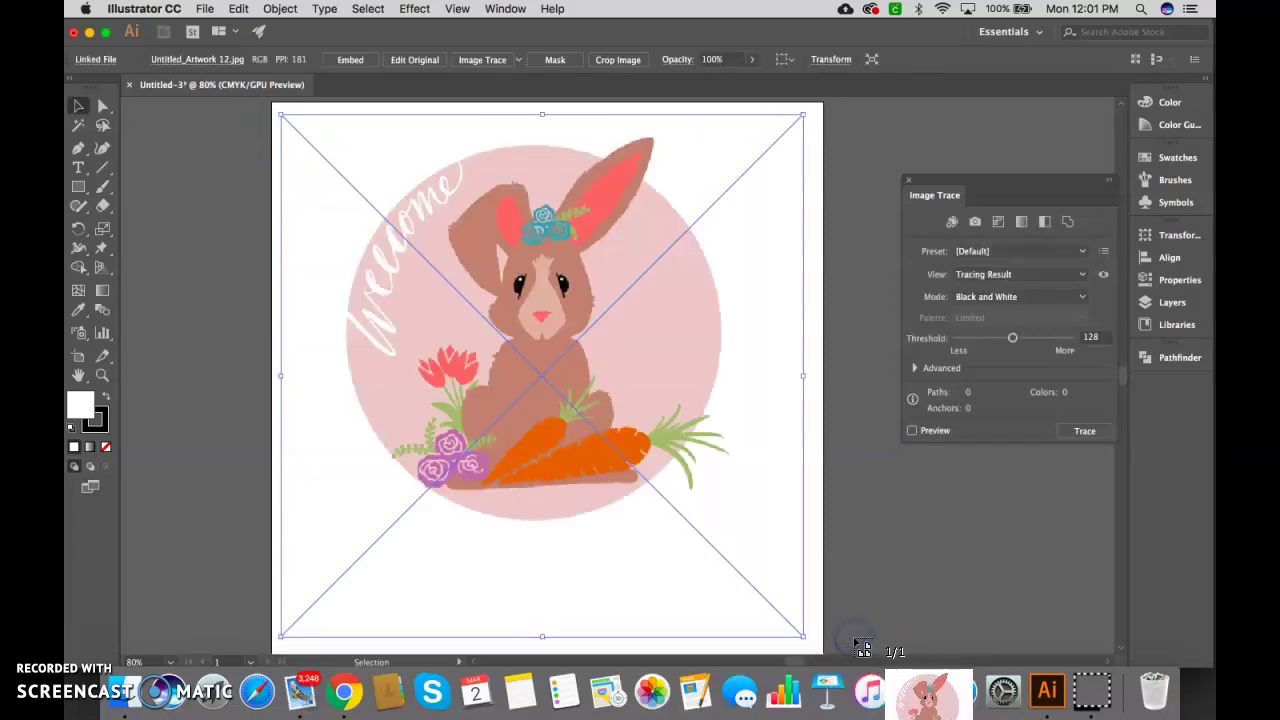
pyautogui.moveTo(532, 355); pyautogui.dragTo(540, 366)
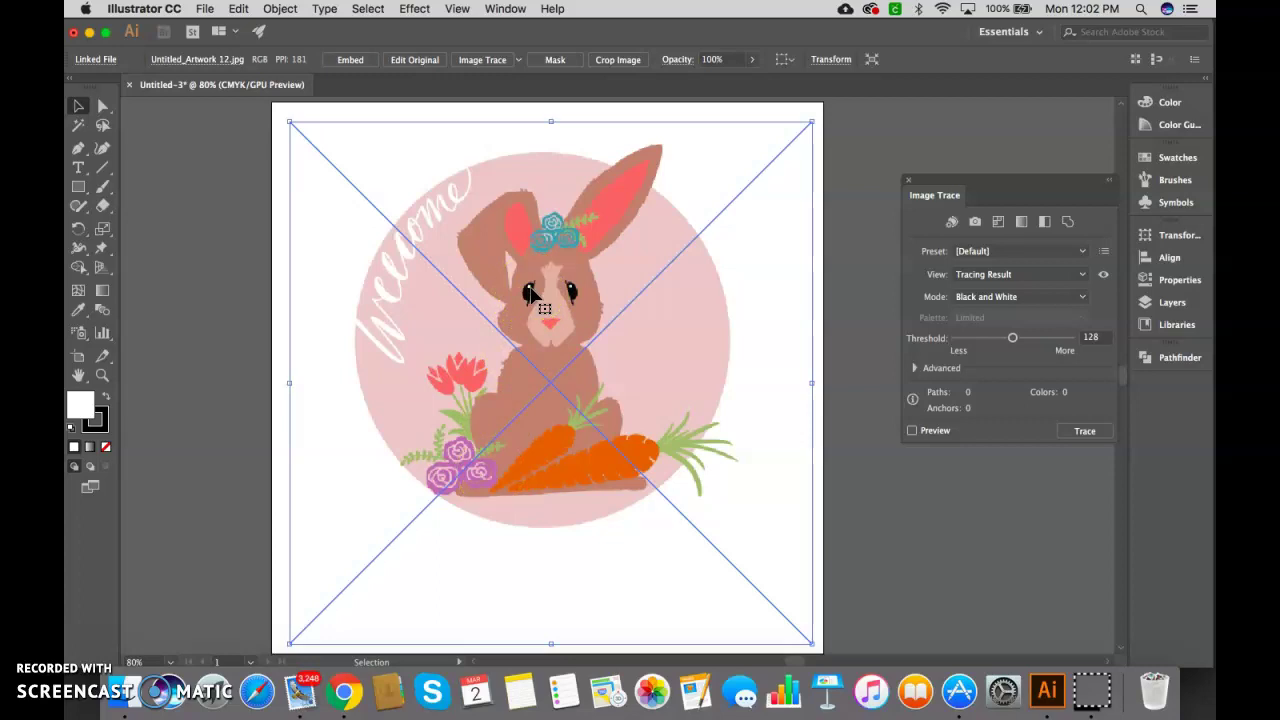
# Step: Embed the linked bunny image and review the Image Trace presets without choosing one
pyautogui.click(349, 62)
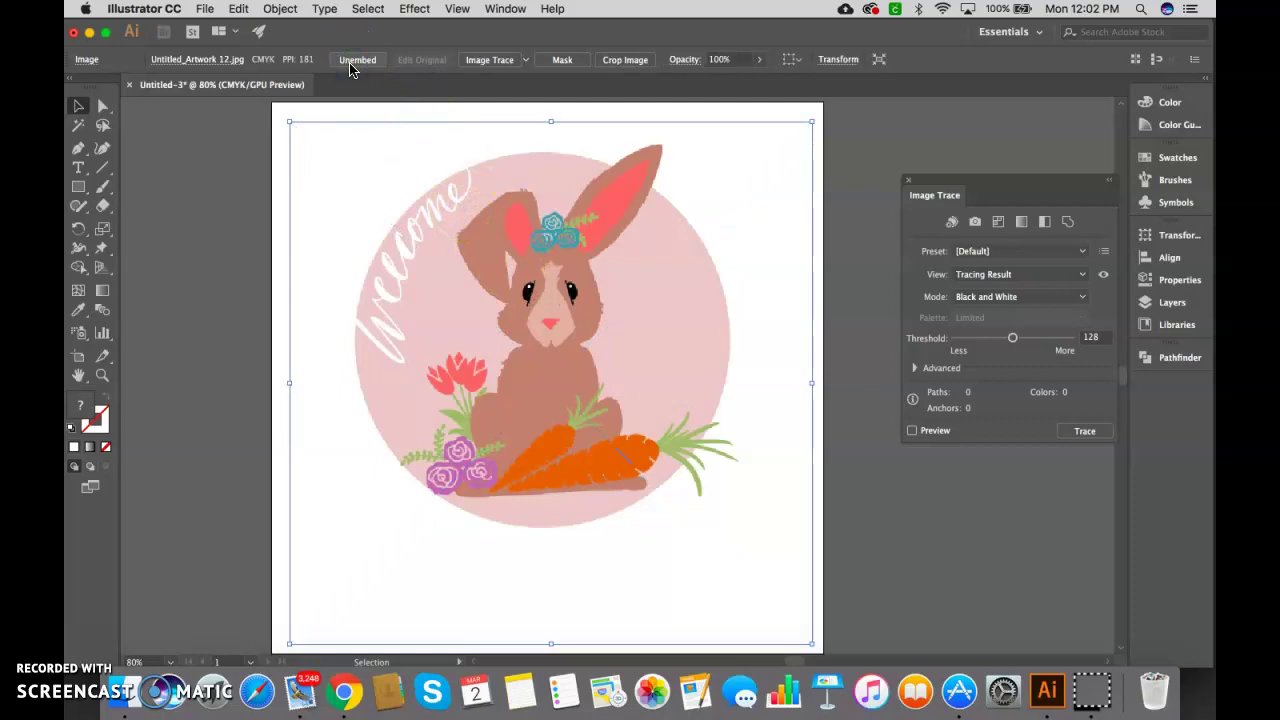
pyautogui.click(526, 60)
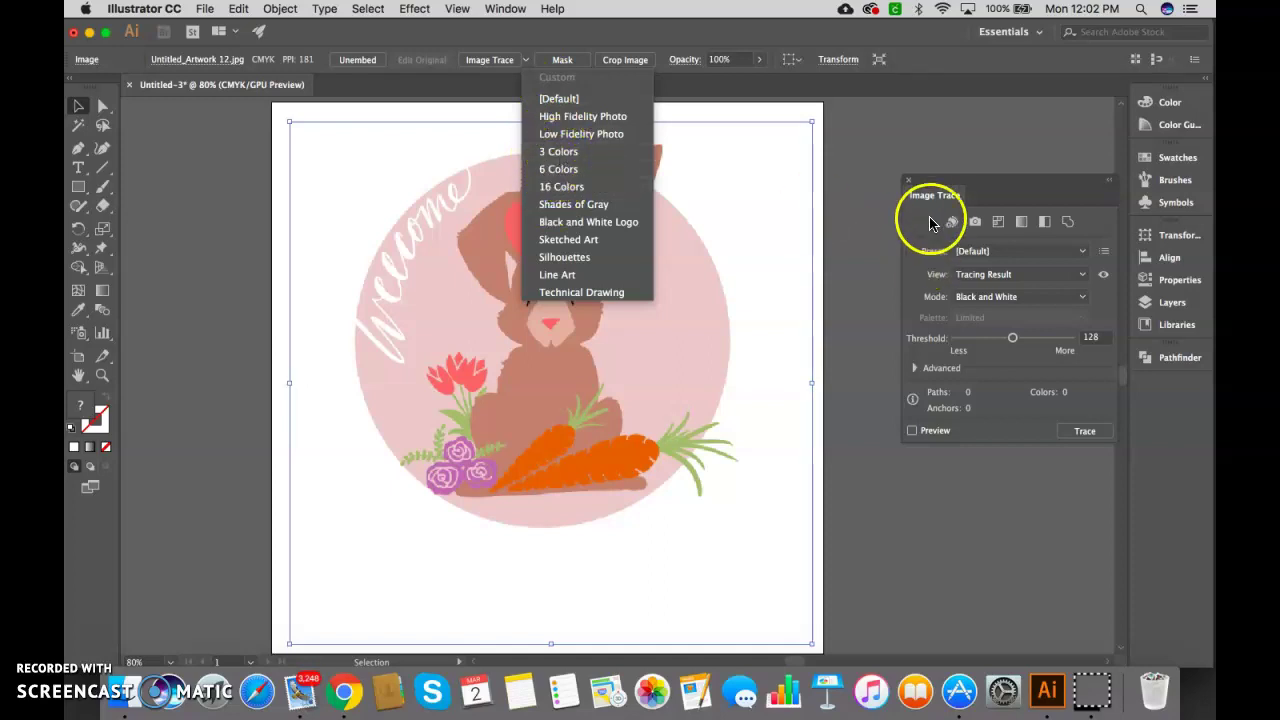
pyautogui.click(929, 213)
pyautogui.click(1043, 391)
pyautogui.click(952, 390)
pyautogui.click(948, 251)
pyautogui.click(980, 303)
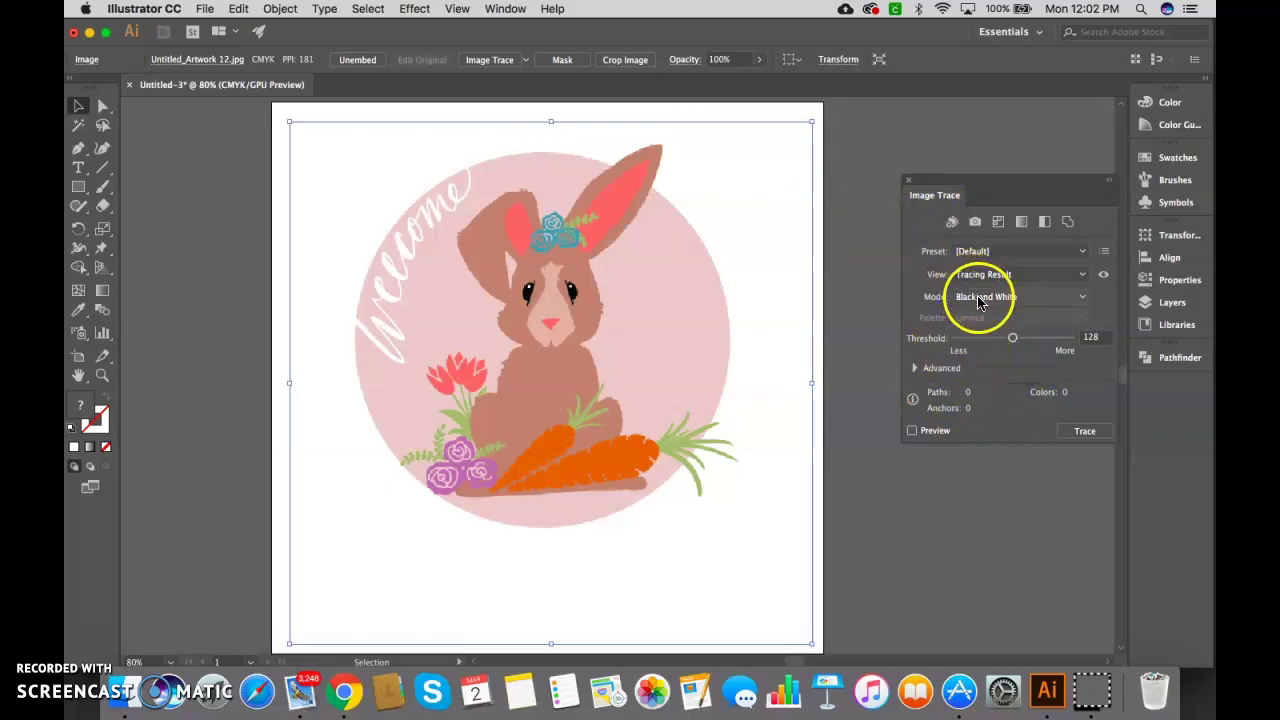
# Step: Set Image Trace to Color mode with a limited palette of 9 colours
pyautogui.click(980, 303)
pyautogui.click(982, 313)
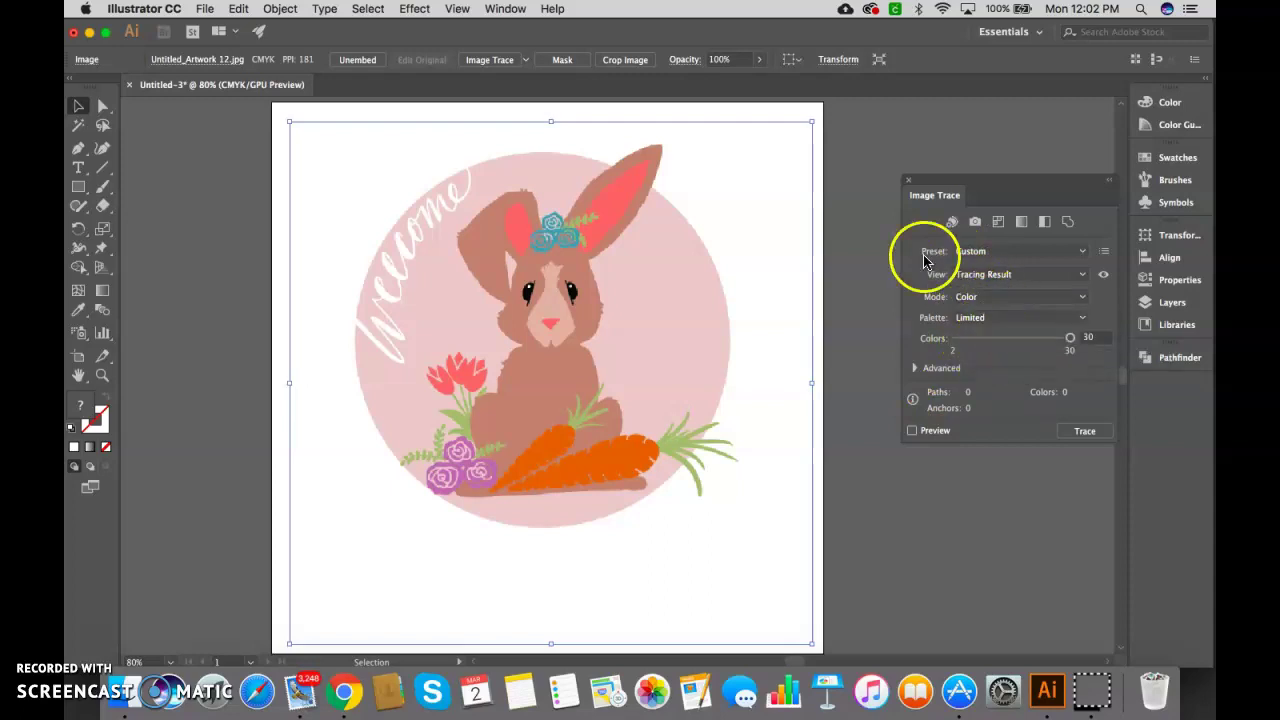
pyautogui.click(516, 8)
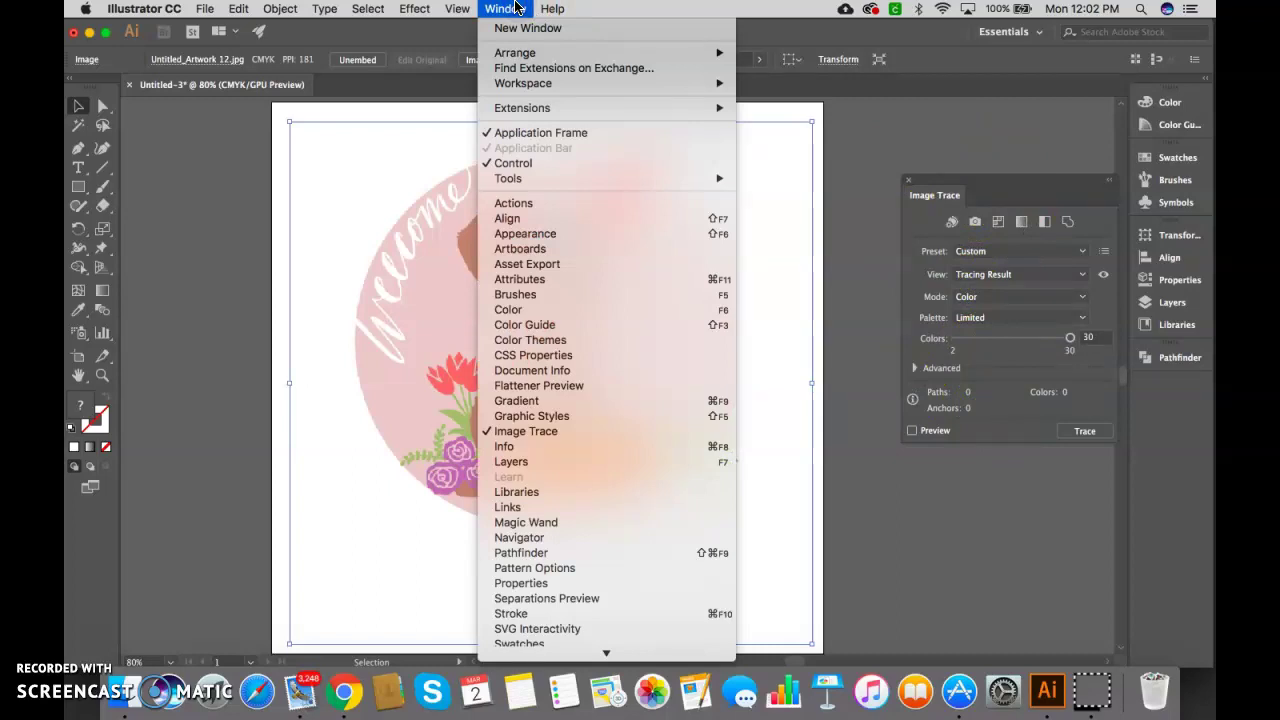
pyautogui.click(890, 250)
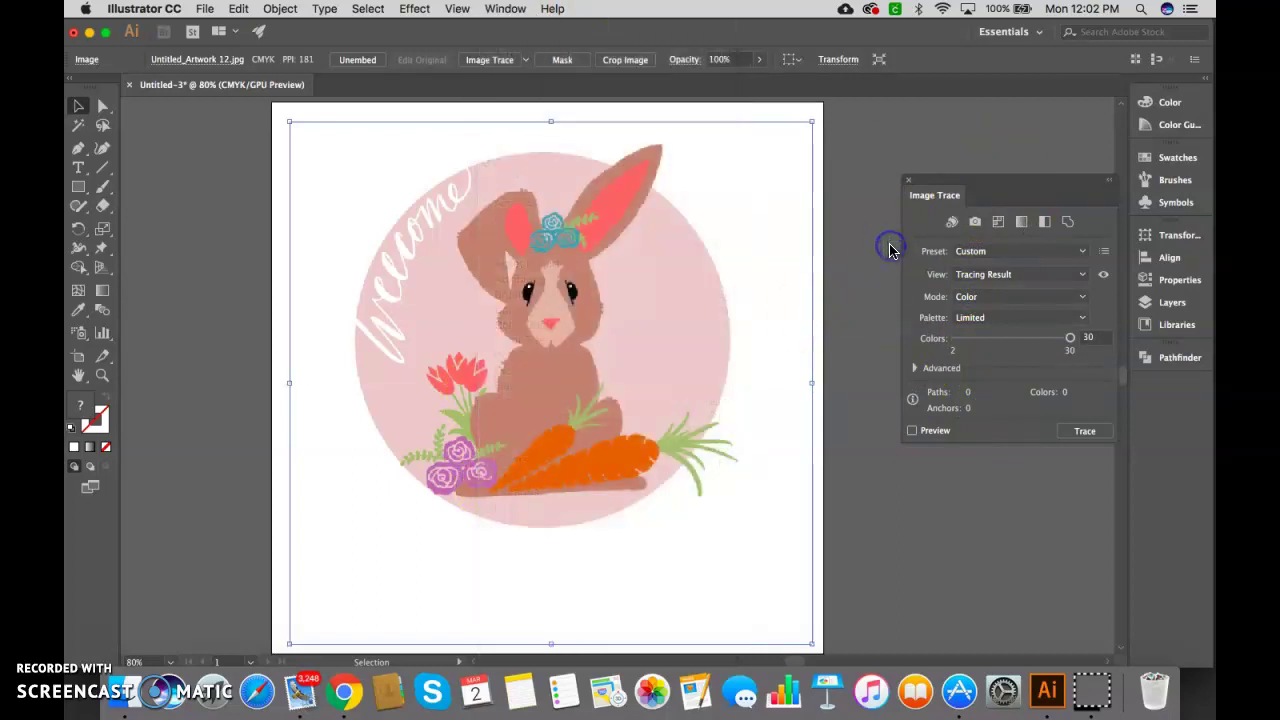
pyautogui.click(992, 339)
pyautogui.moveTo(993, 343); pyautogui.dragTo(983, 340)
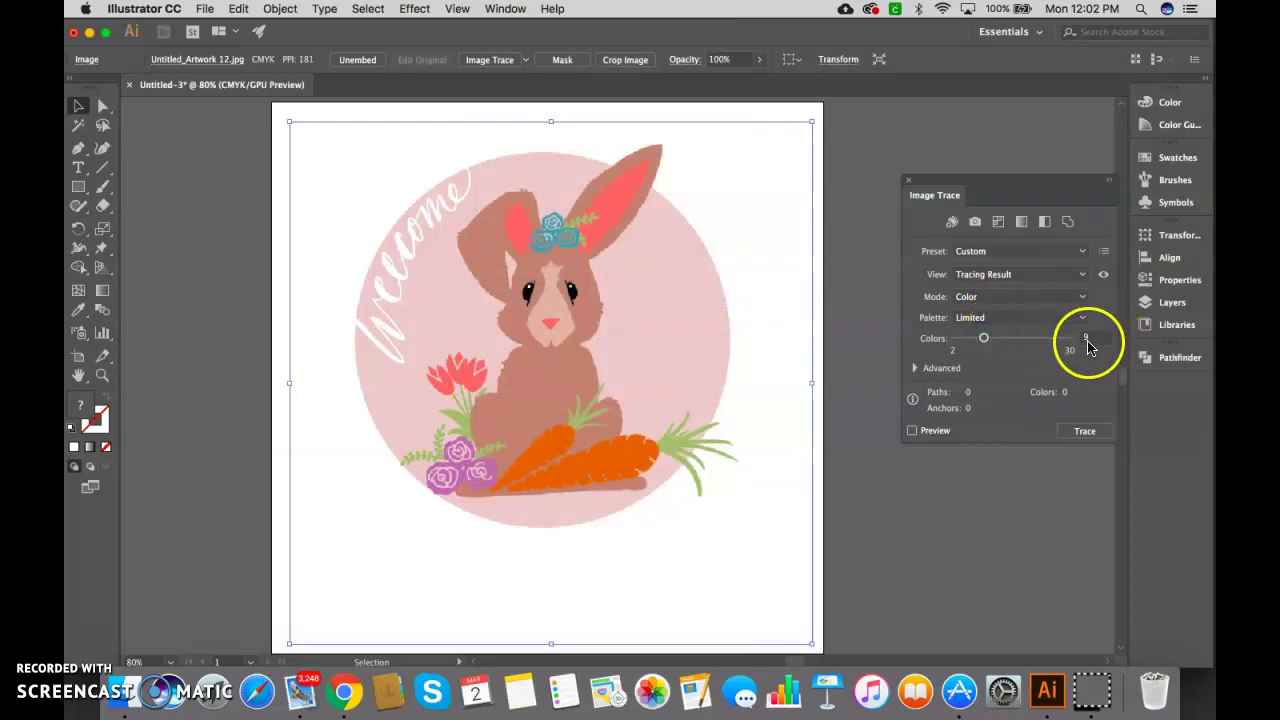
# Step: Trace the bunny image with 9 colours, accepting the large-image warning
pyautogui.click(1086, 433)
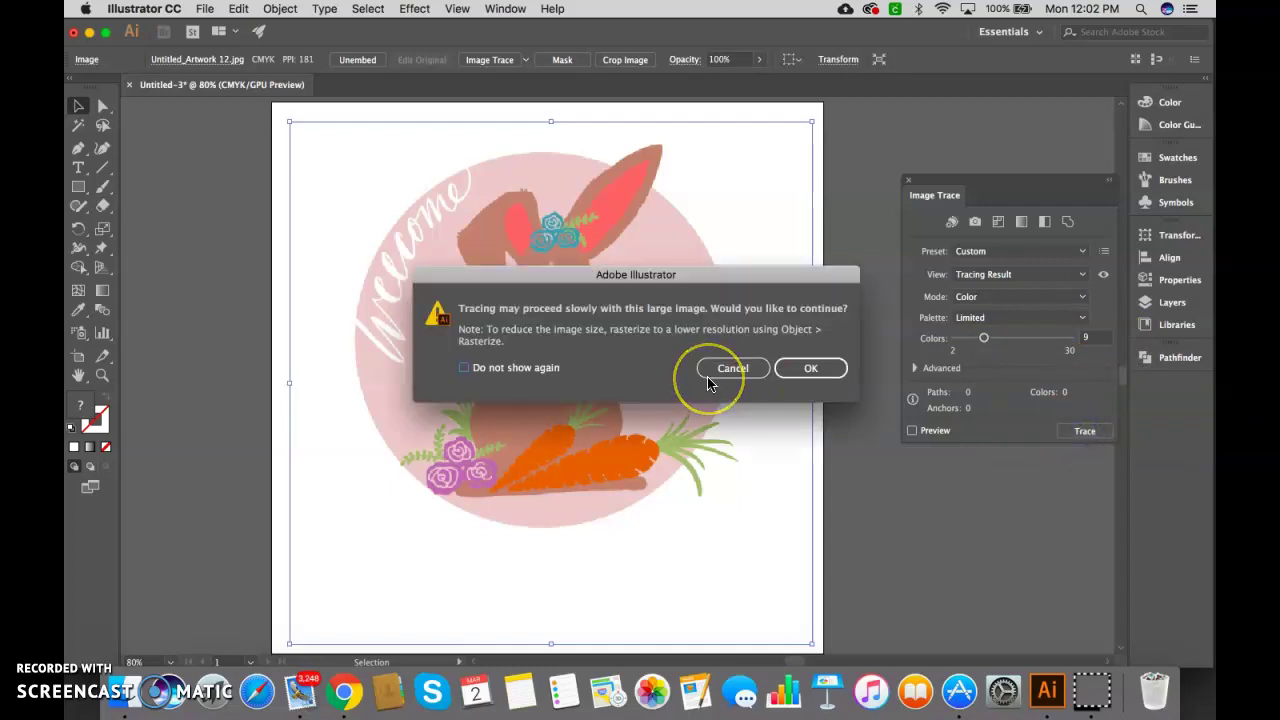
pyautogui.click(797, 378)
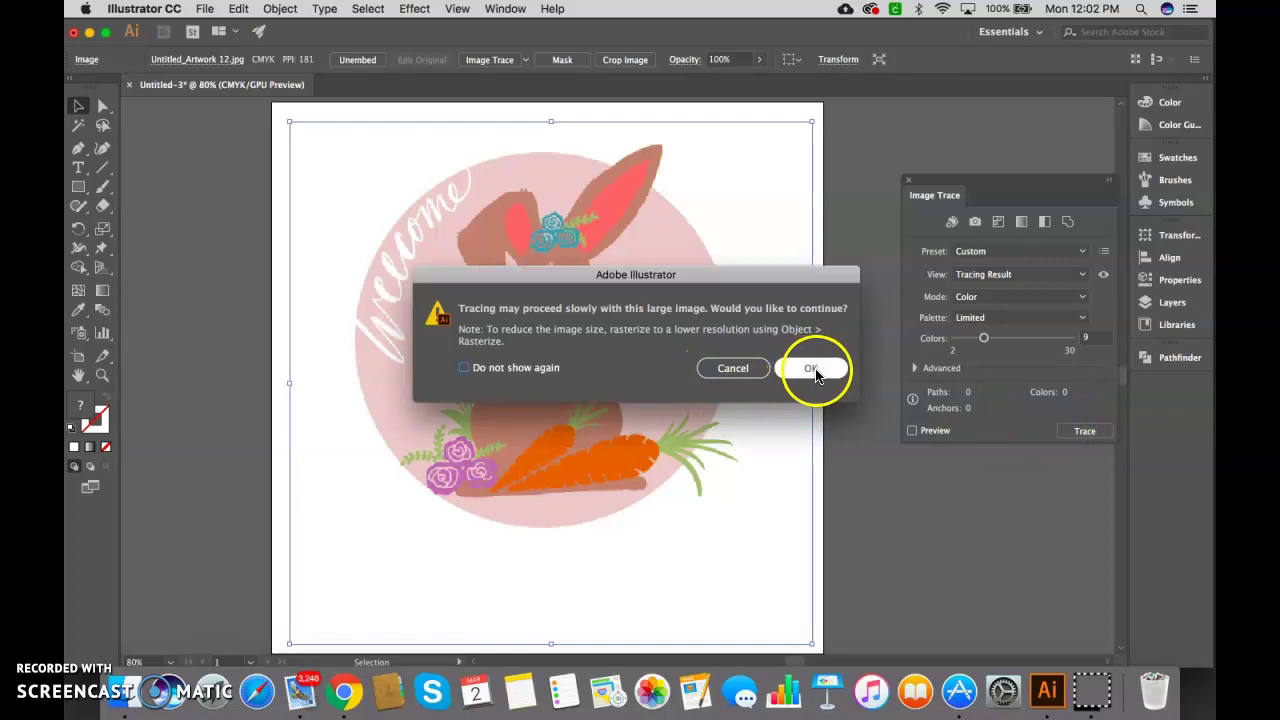
pyautogui.click(812, 369)
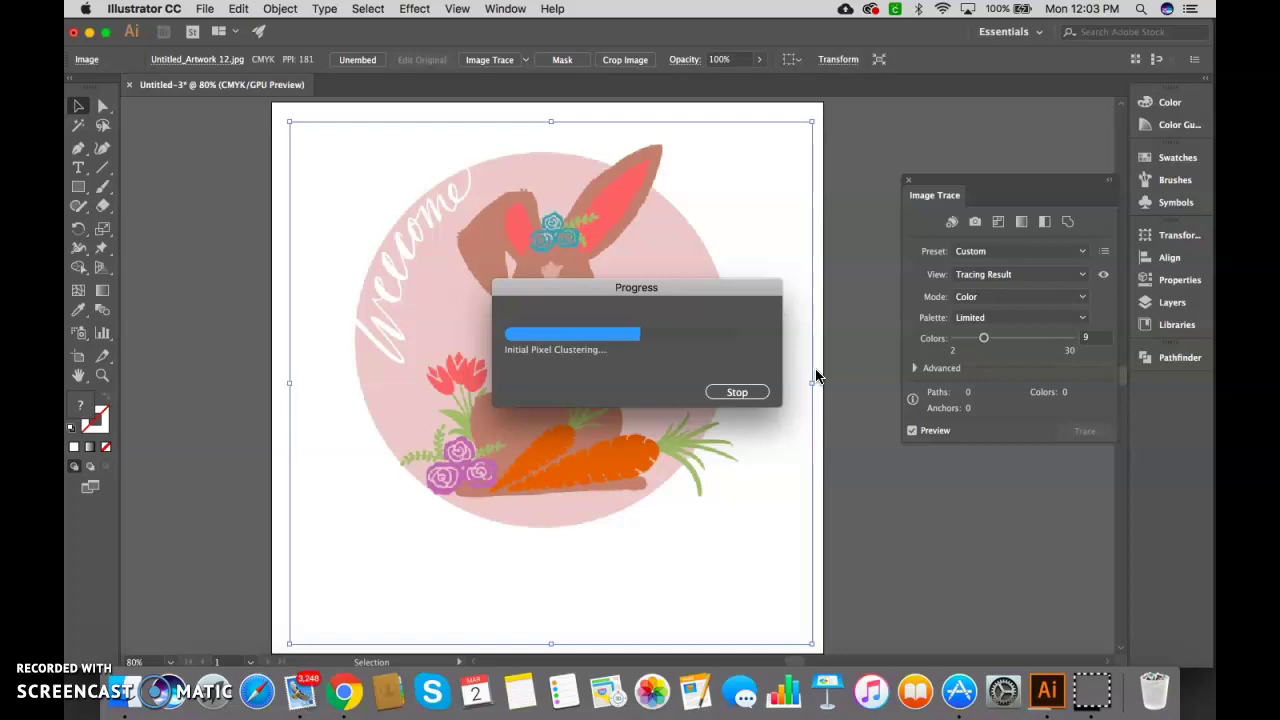
pyautogui.click(91, 625)
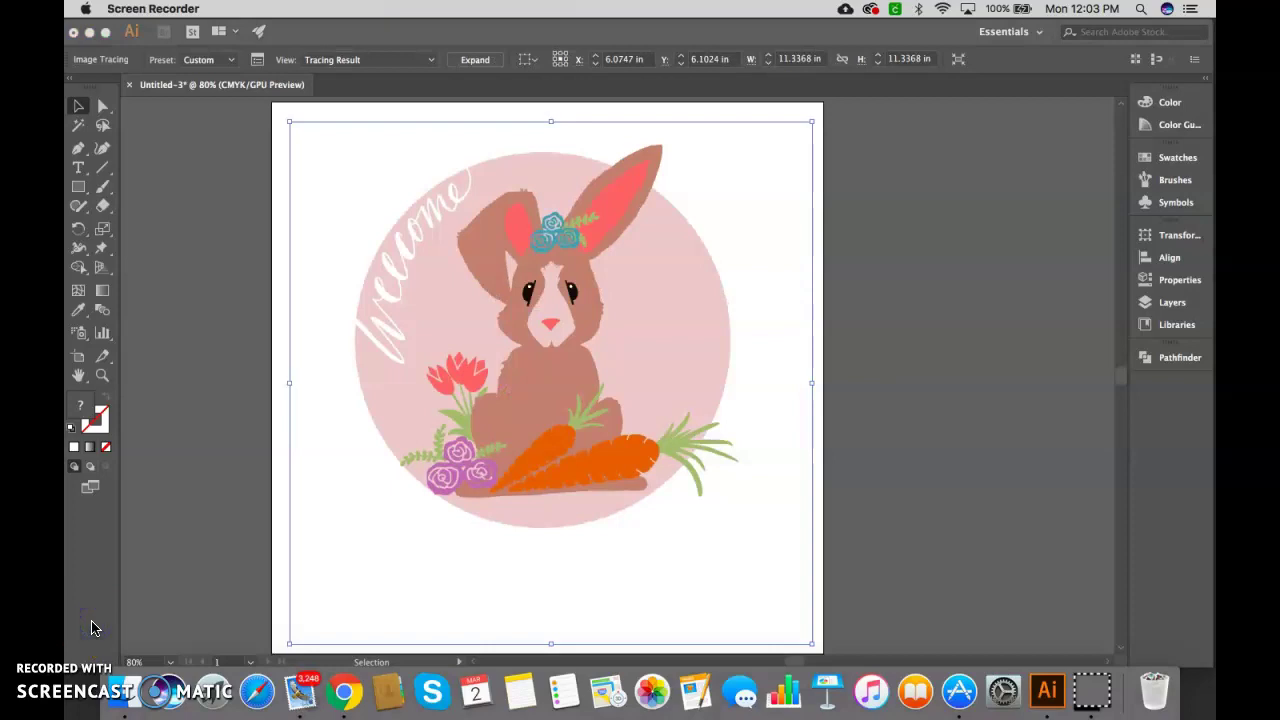
# Step: Refocus Illustrator, reselect the traced bunny artwork and drag it to a new position
pyautogui.click(178, 445)
pyautogui.click(668, 297)
pyautogui.click(478, 190)
pyautogui.click(378, 113)
pyautogui.click(440, 271)
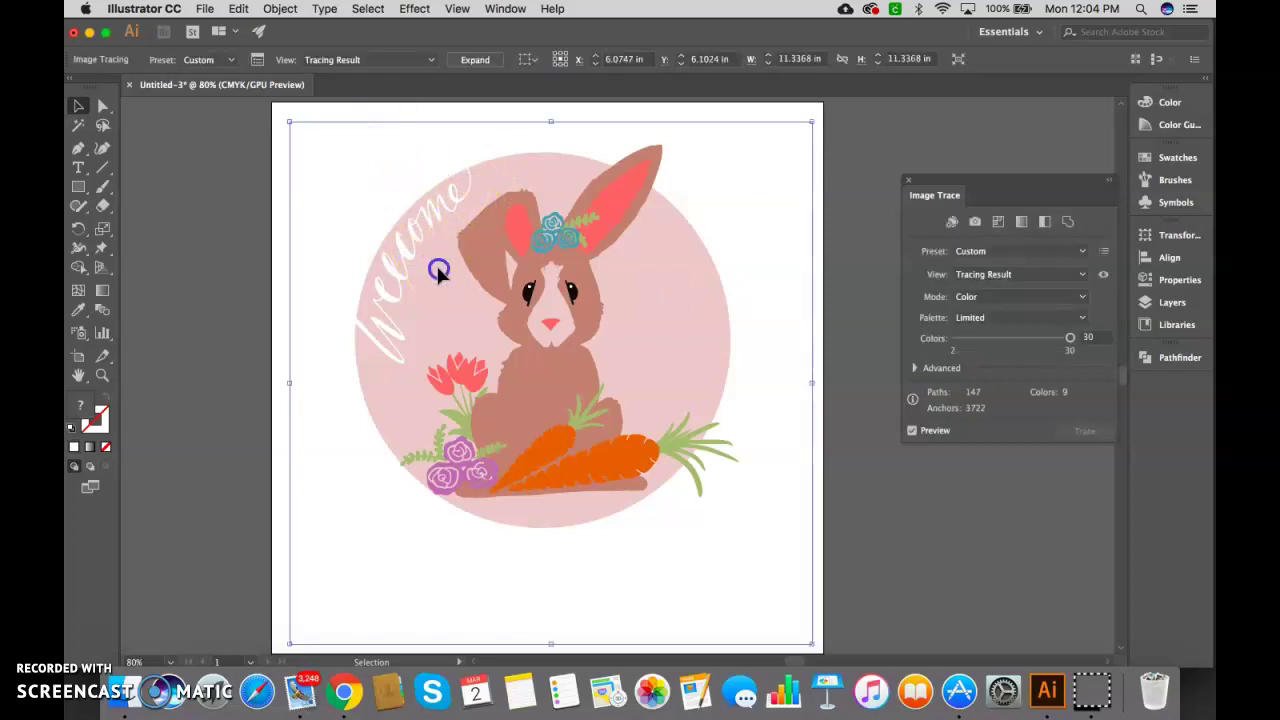
pyautogui.moveTo(440, 272)
pyautogui.mouseDown()
pyautogui.moveTo(443, 307)
pyautogui.moveTo(440, 266)
pyautogui.moveTo(439, 289)
pyautogui.mouseUp()
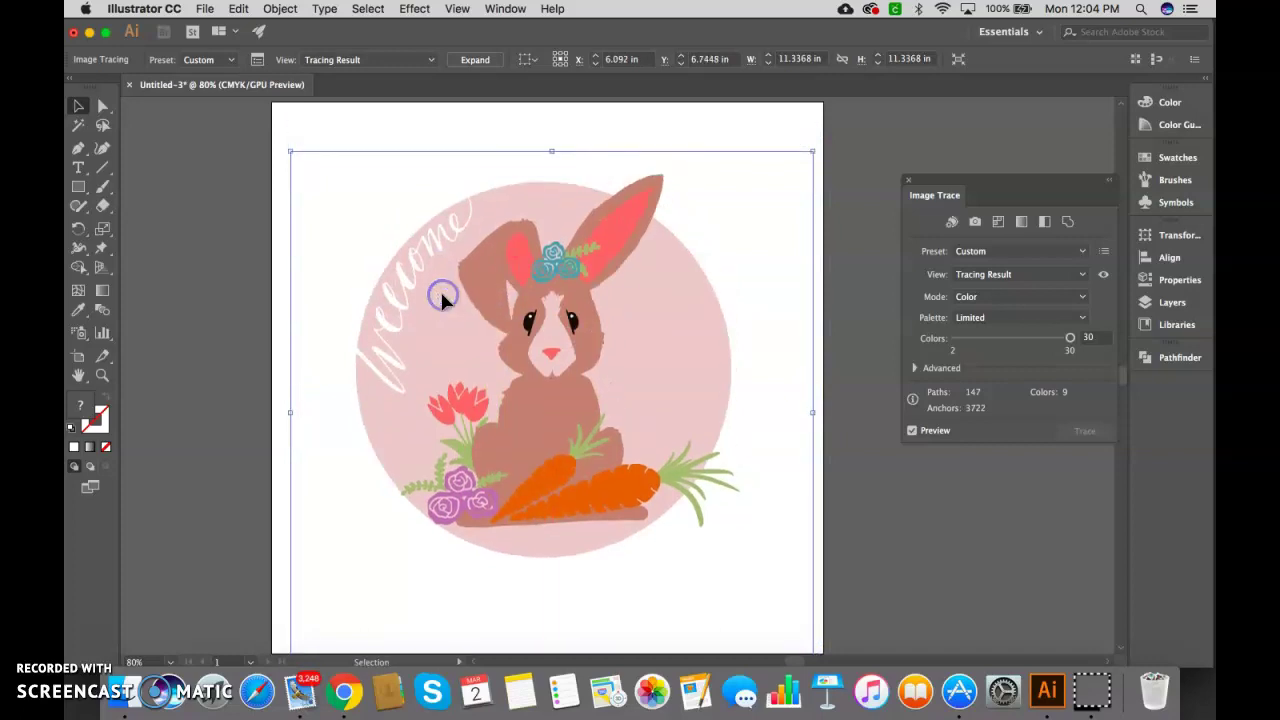
# Step: Shift the traced artwork up and left to X 5.7448 in, Y 6 in
pyautogui.click(281, 9)
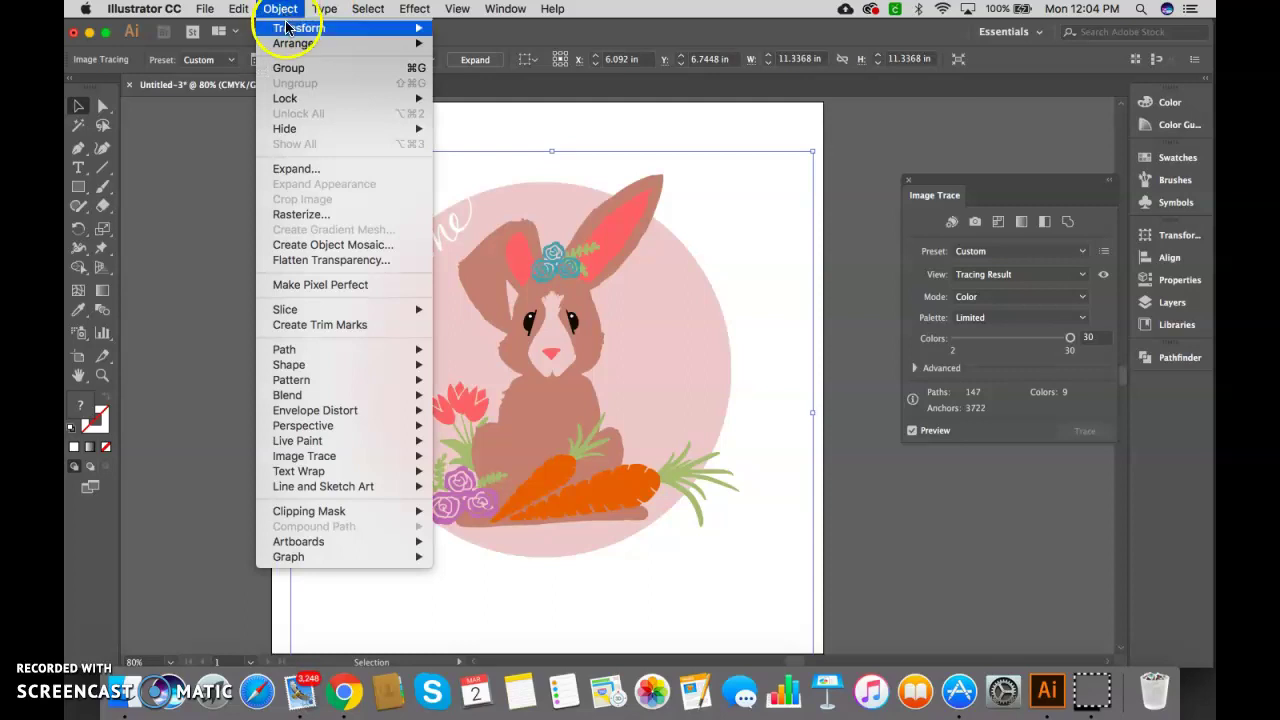
pyautogui.click(283, 12)
pyautogui.click(457, 200)
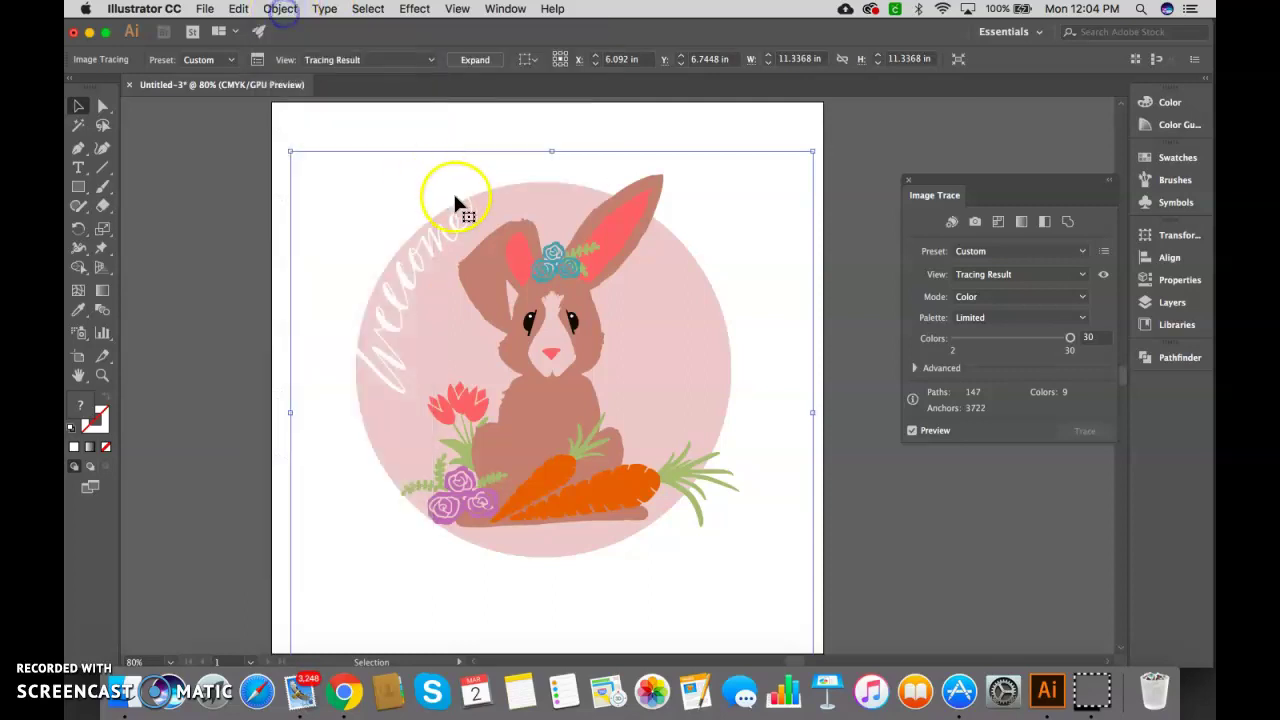
pyautogui.click(288, 20)
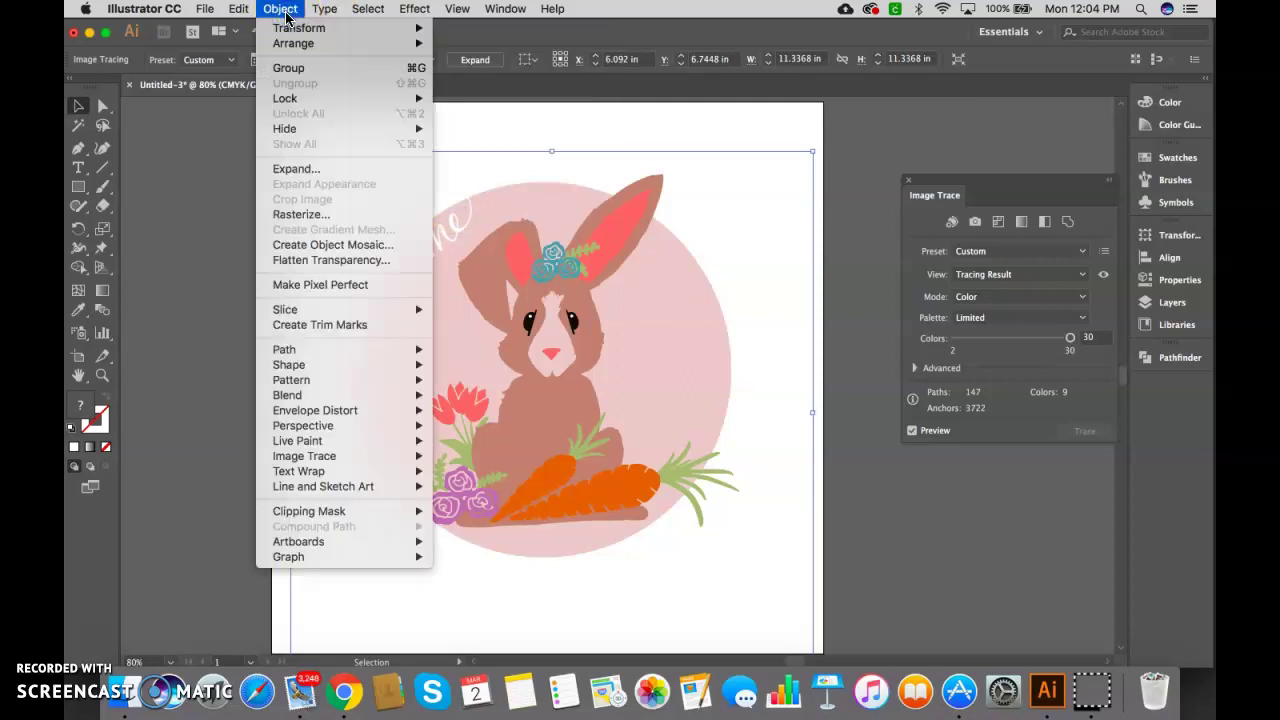
pyautogui.click(527, 212)
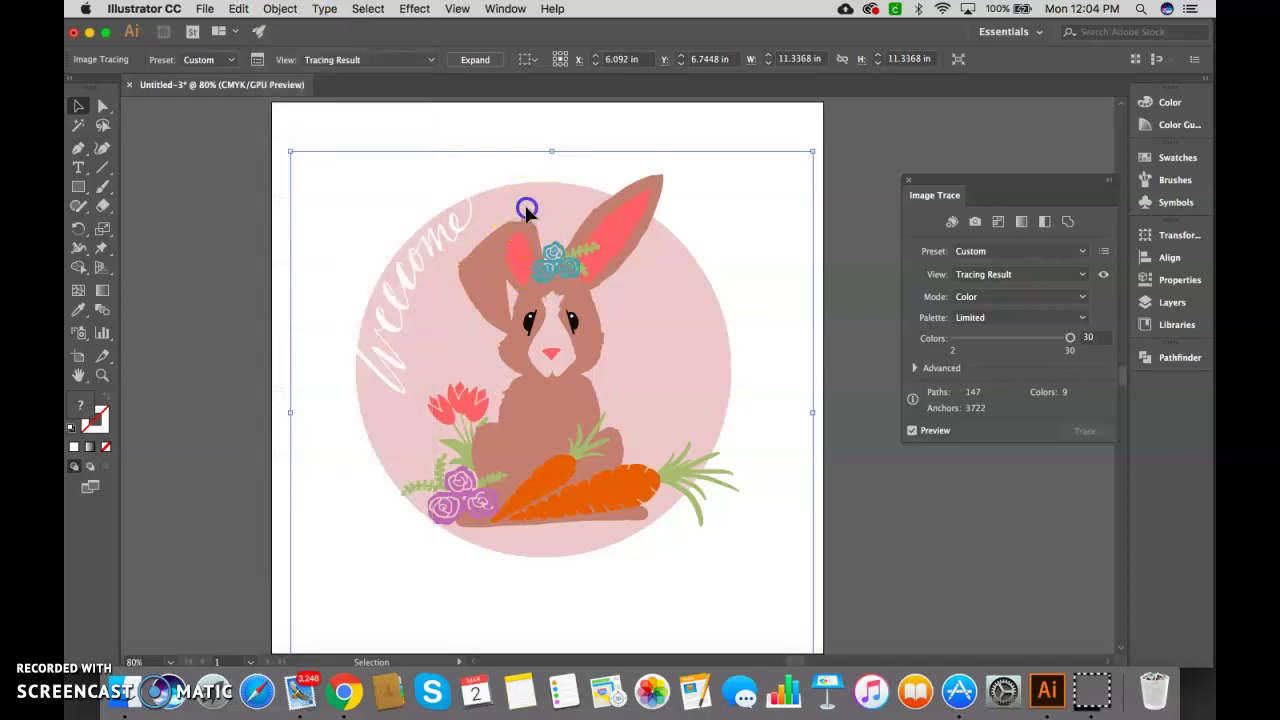
pyautogui.click(316, 133)
pyautogui.click(223, 197)
pyautogui.click(447, 318)
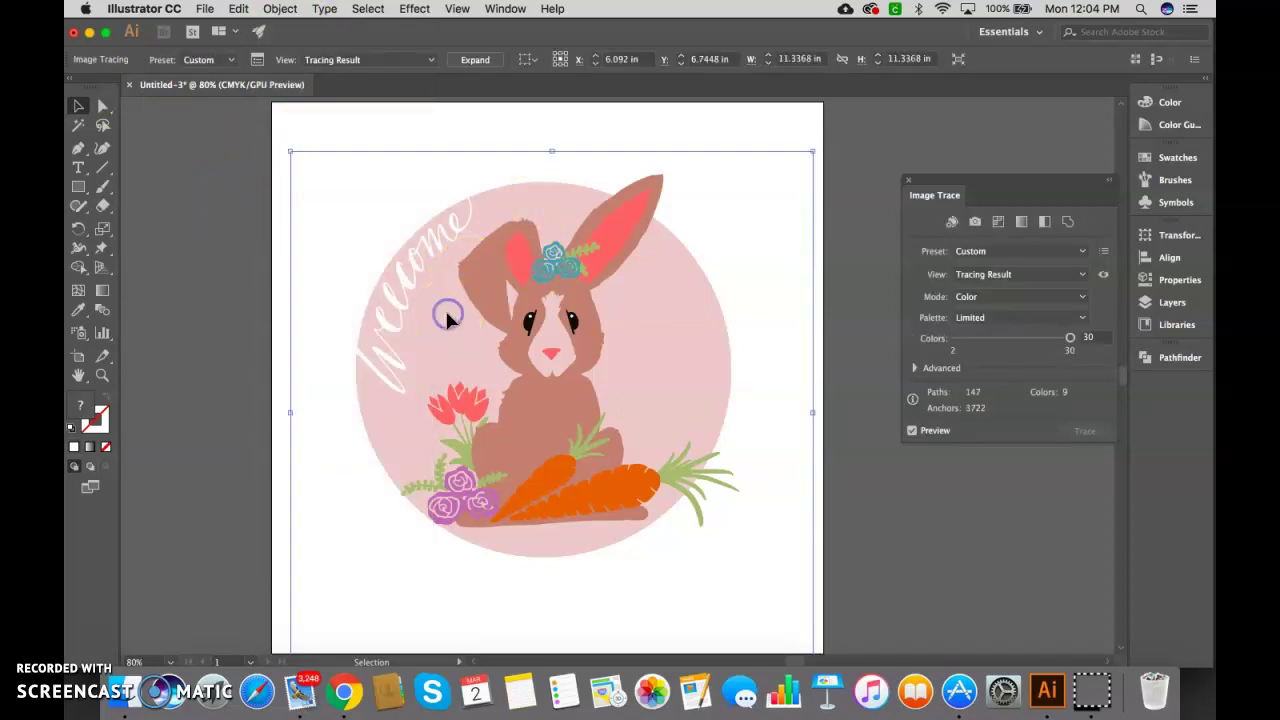
pyautogui.click(283, 10)
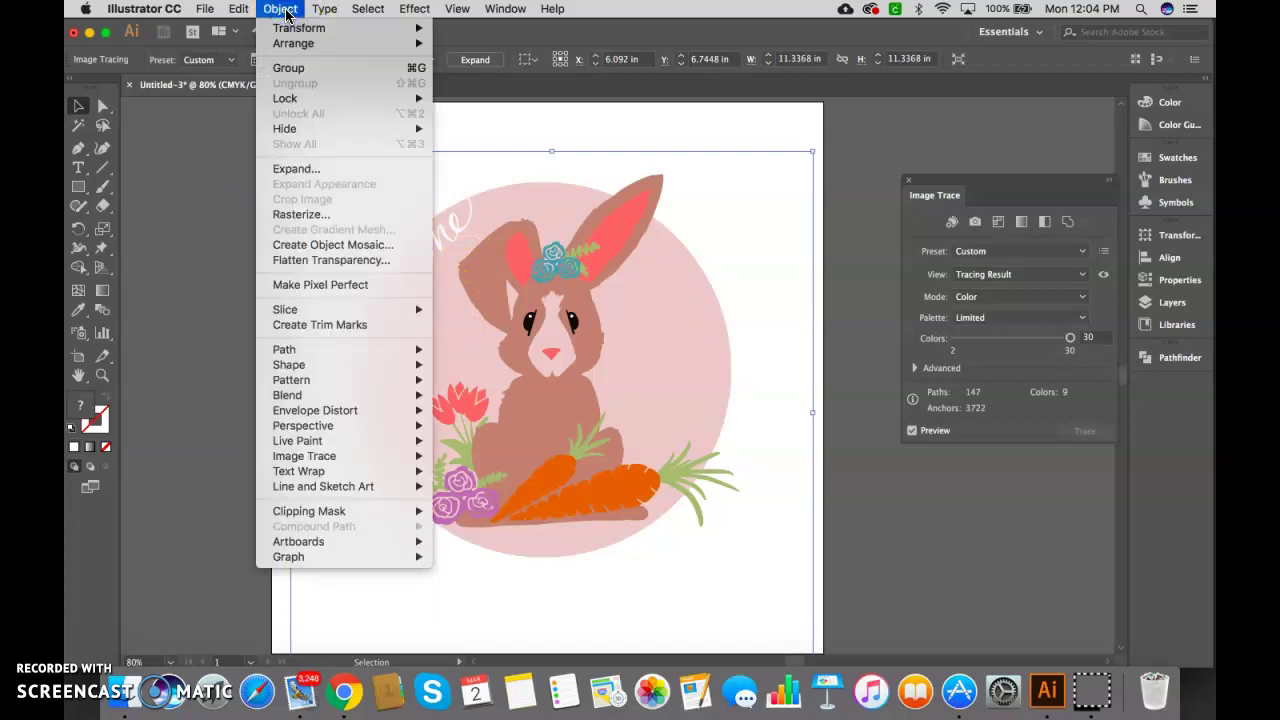
pyautogui.click(494, 192)
pyautogui.click(503, 143)
pyautogui.moveTo(540, 206); pyautogui.dragTo(523, 177)
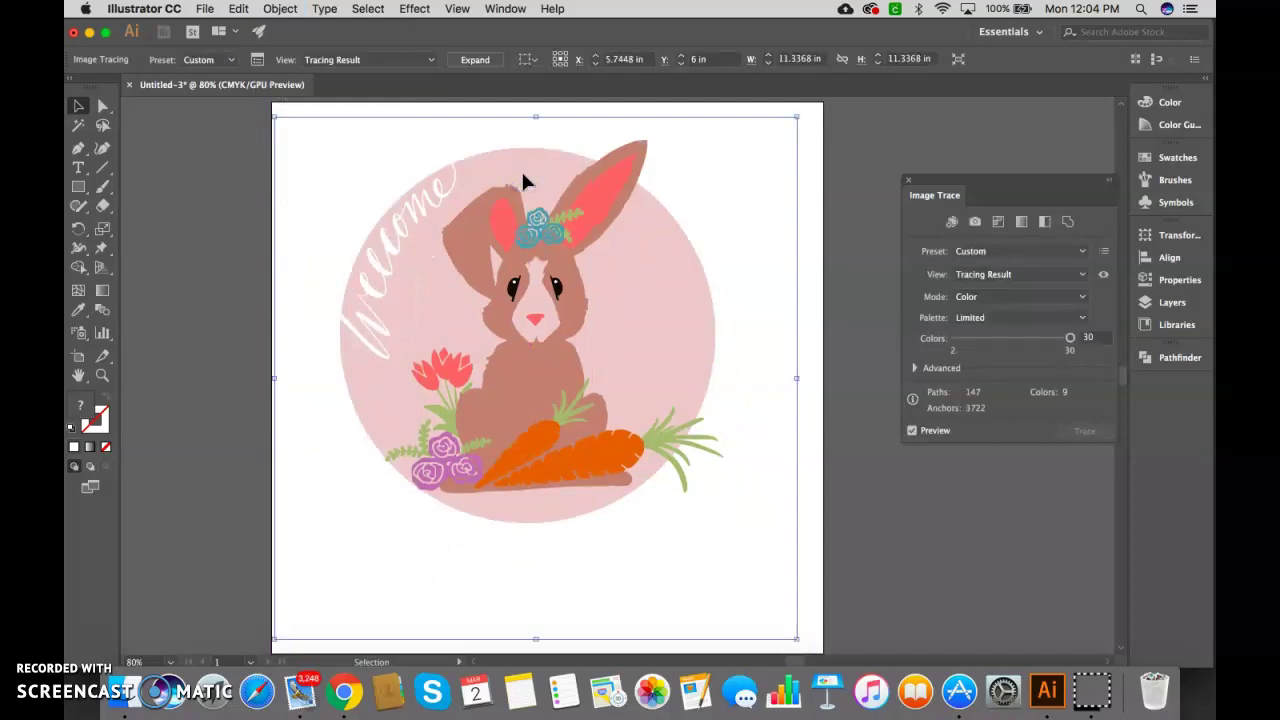
# Step: Expand the bunny trace into editable vector paths
pyautogui.click(488, 63)
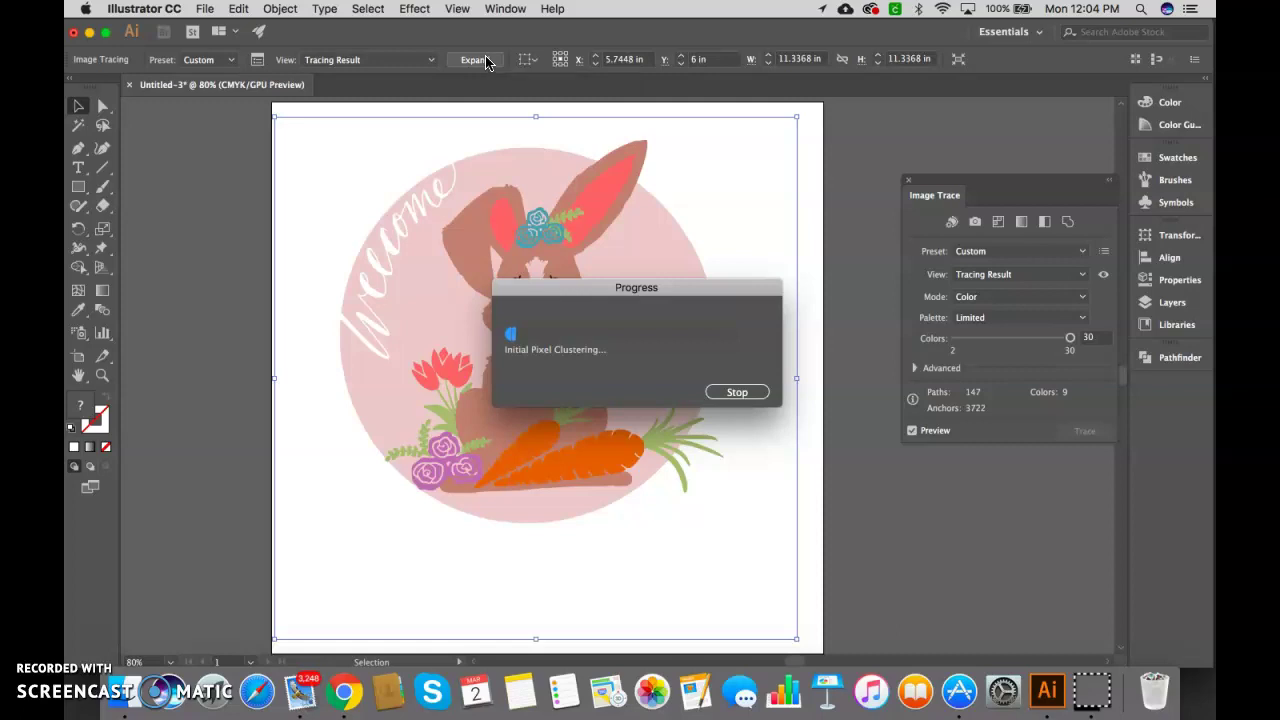
pyautogui.click(100, 634)
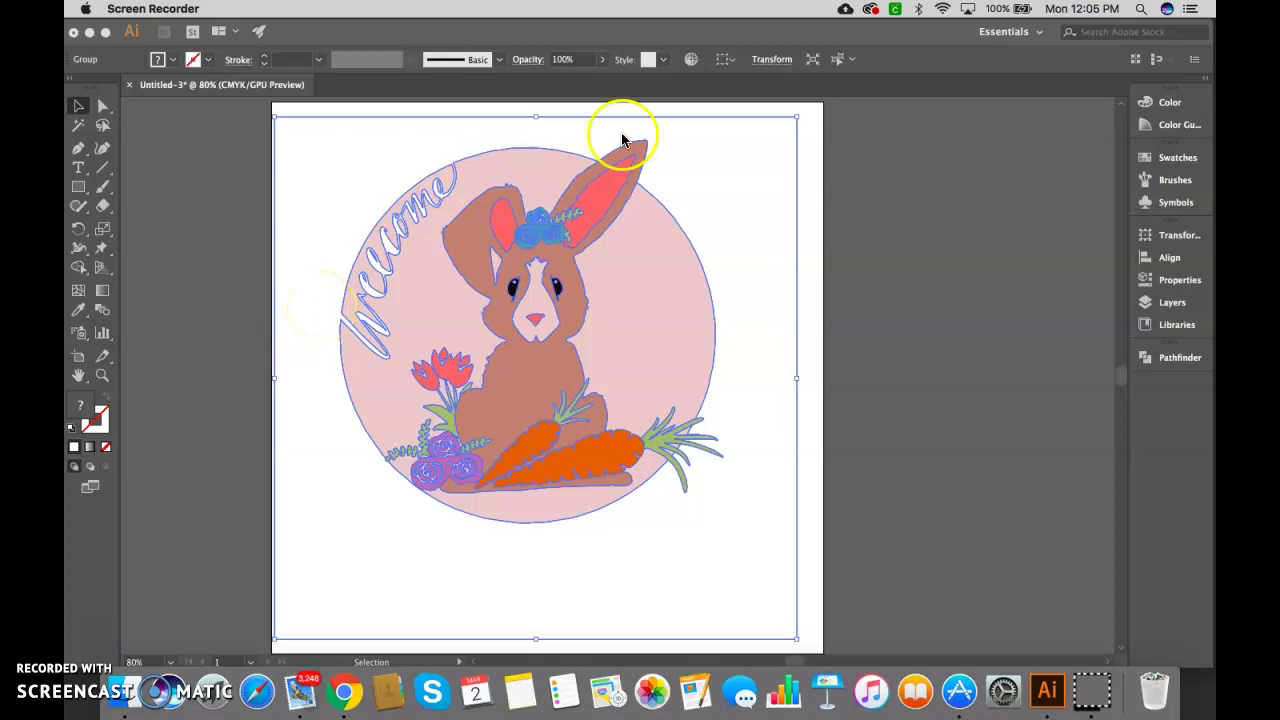
pyautogui.click(806, 141)
pyautogui.click(843, 143)
# Step: Select the expanded artwork group and ungroup it into separate pieces
pyautogui.click(777, 126)
pyautogui.click(191, 166)
pyautogui.click(404, 300)
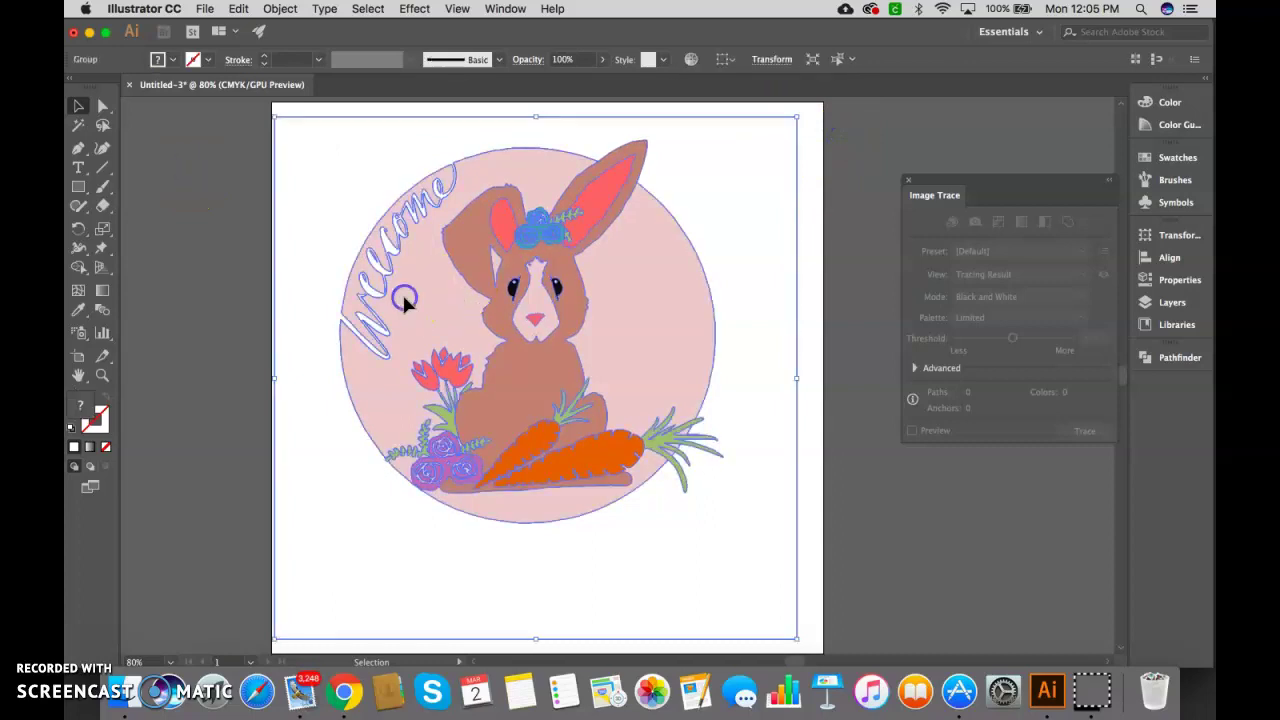
pyautogui.click(283, 9)
pyautogui.click(293, 83)
pyautogui.click(234, 114)
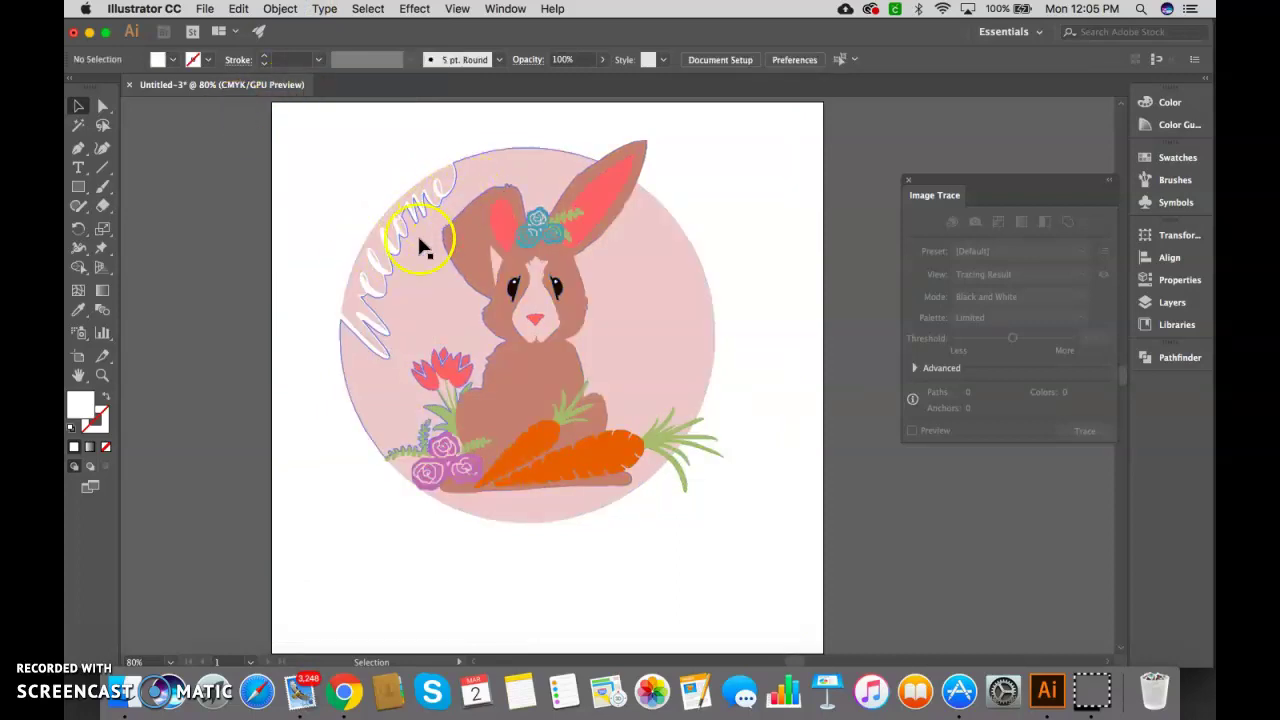
pyautogui.click(422, 273)
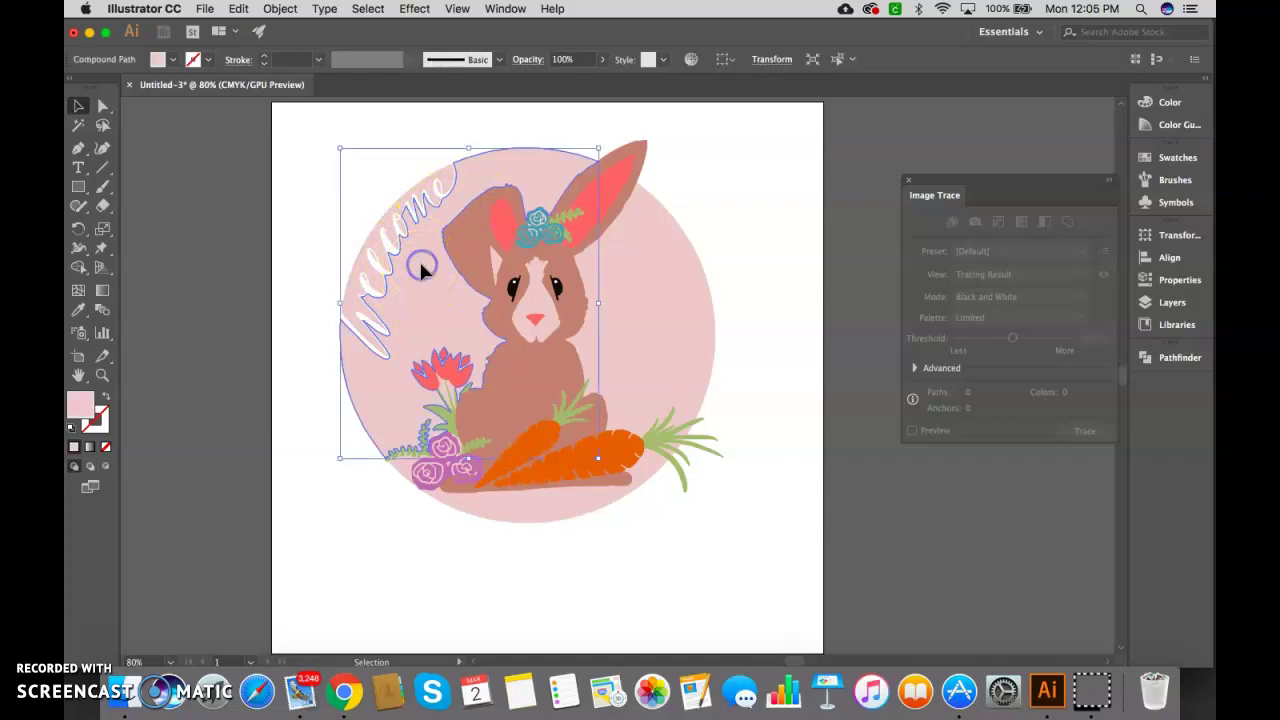
pyautogui.moveTo(420, 264); pyautogui.dragTo(232, 243)
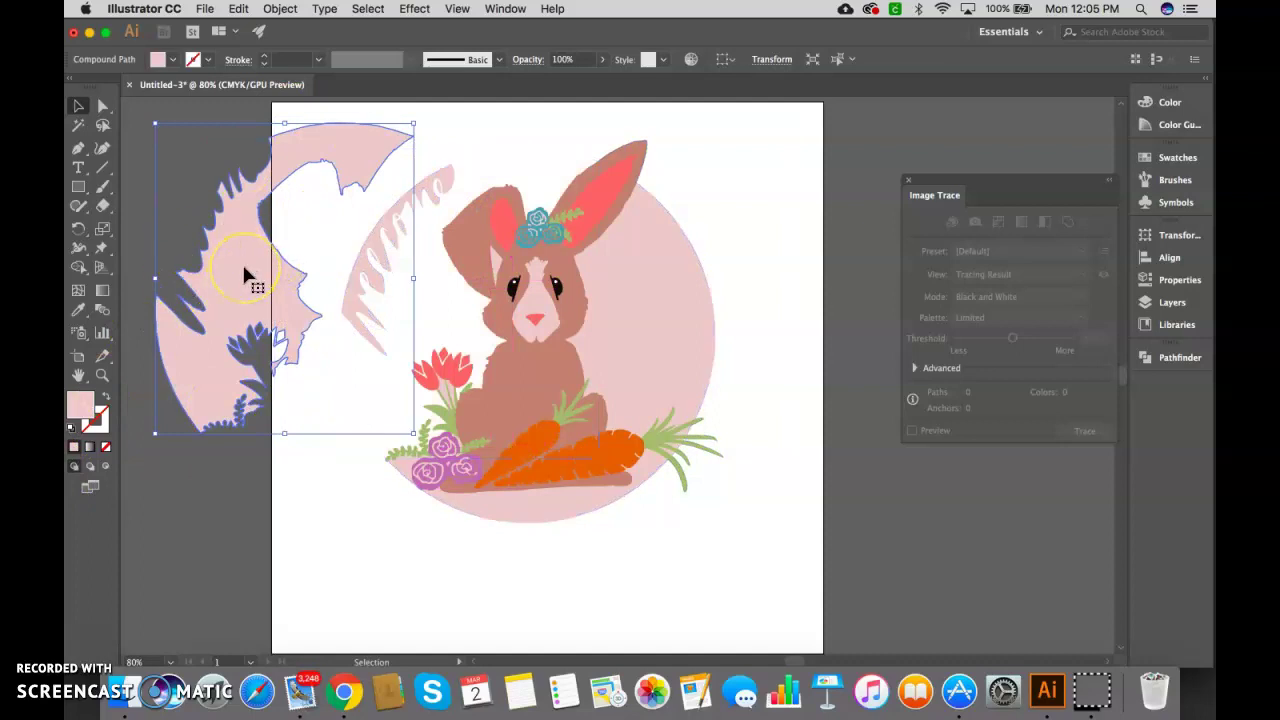
pyautogui.press('super+z')
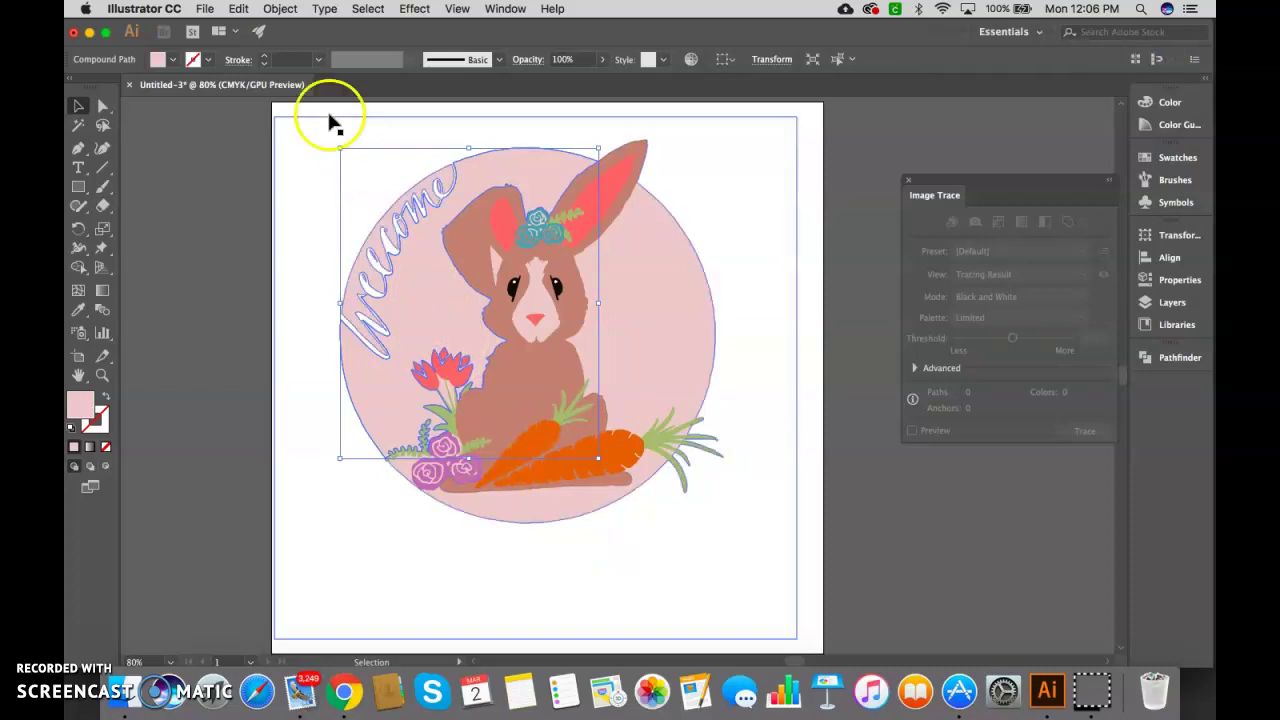
# Step: Select all pale pink pieces by same fill colour and make them one compound path
pyautogui.click(280, 9)
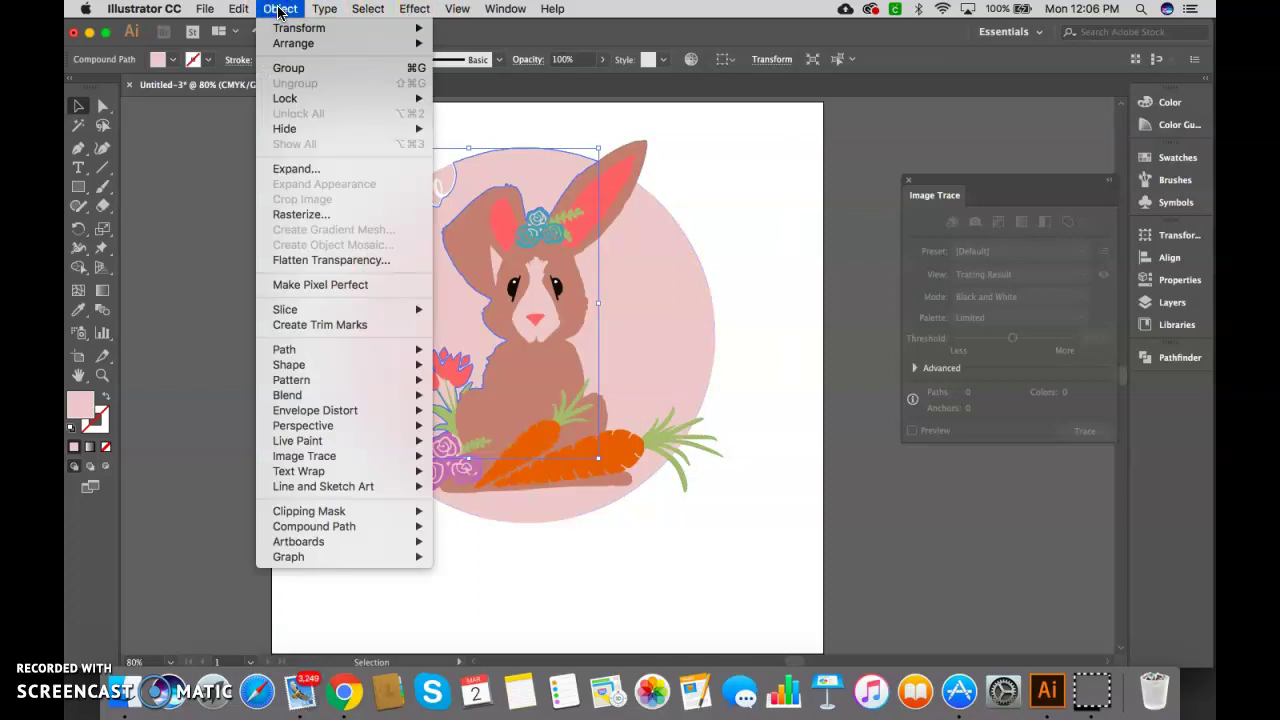
pyautogui.moveTo(368, 9)
pyautogui.moveTo(430, 155)
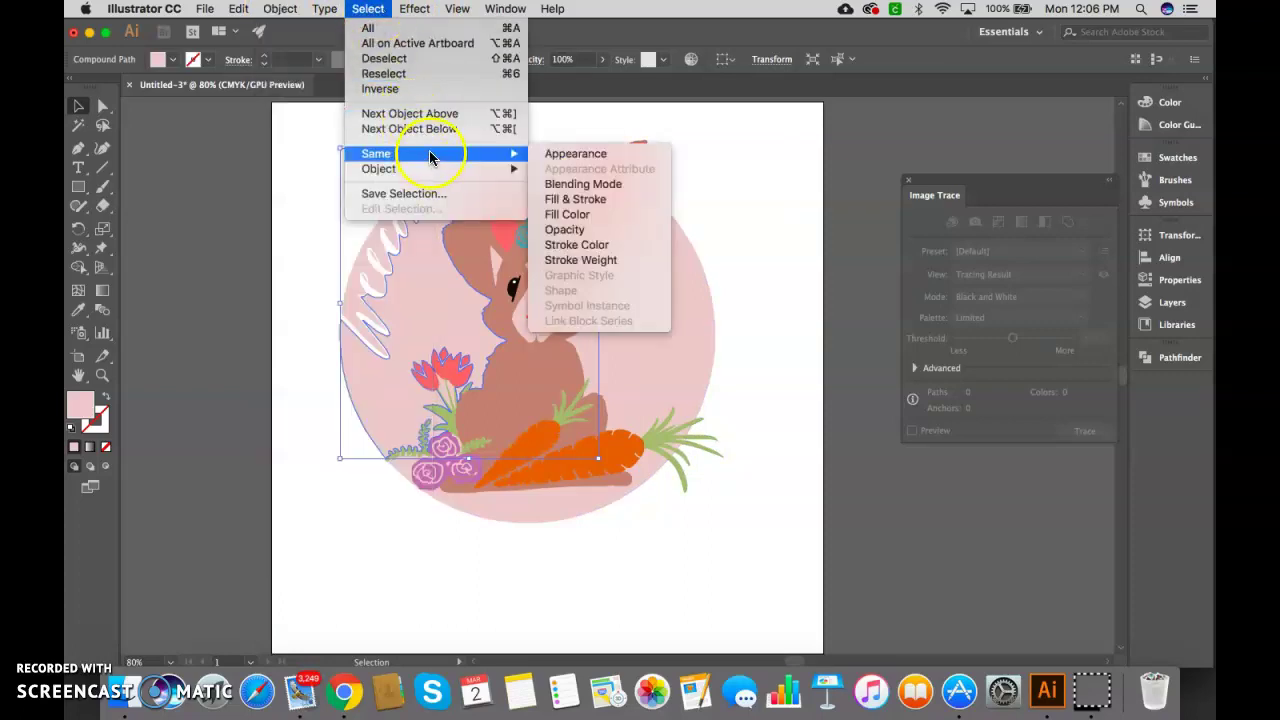
pyautogui.click(600, 214)
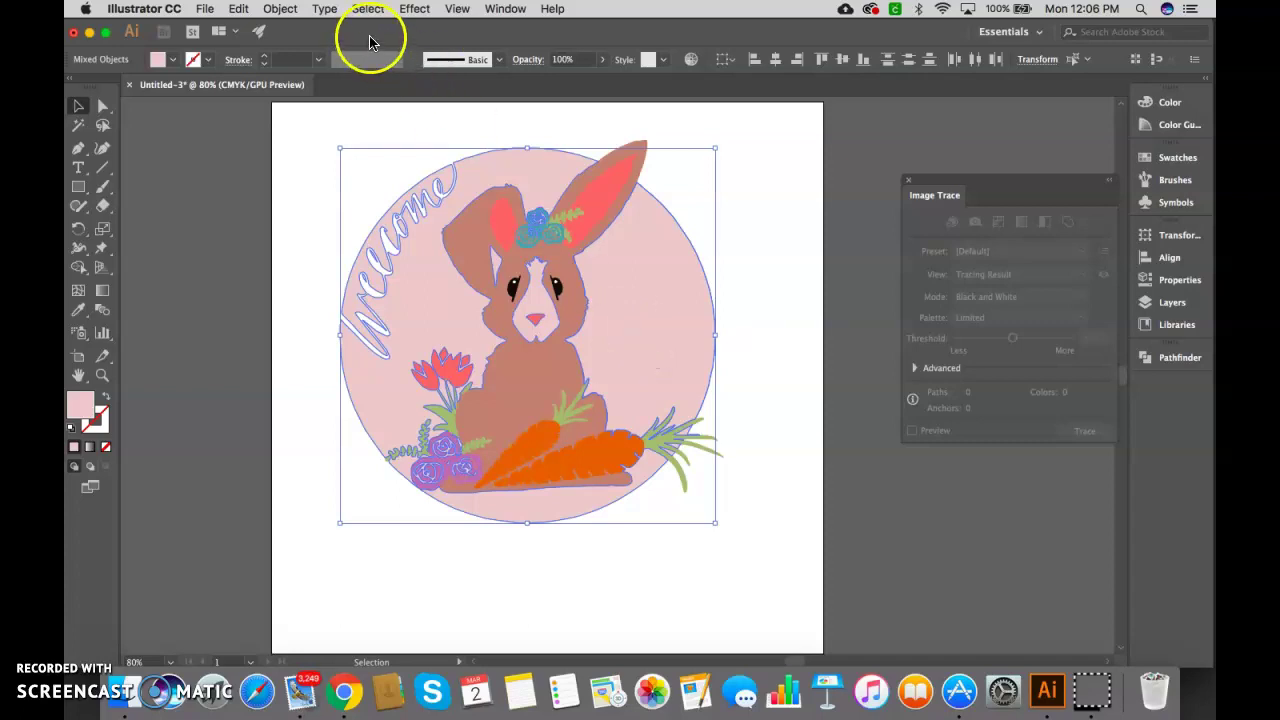
pyautogui.click(284, 9)
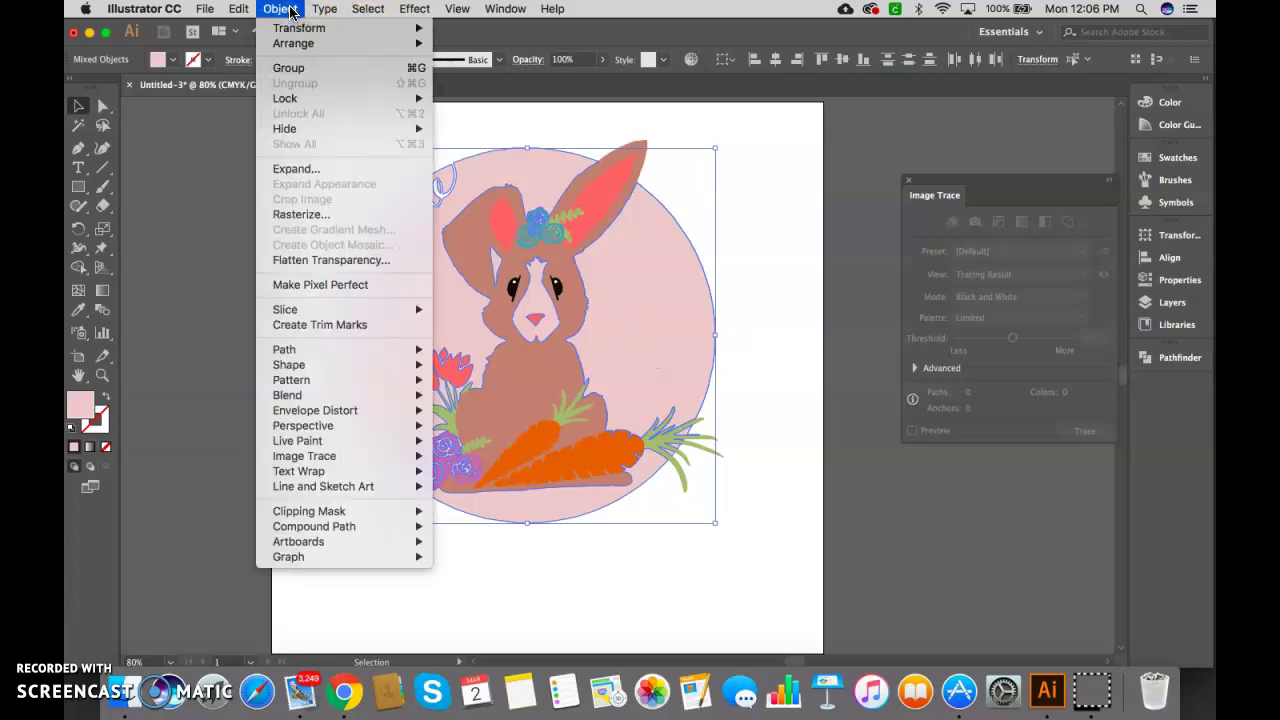
pyautogui.moveTo(338, 526)
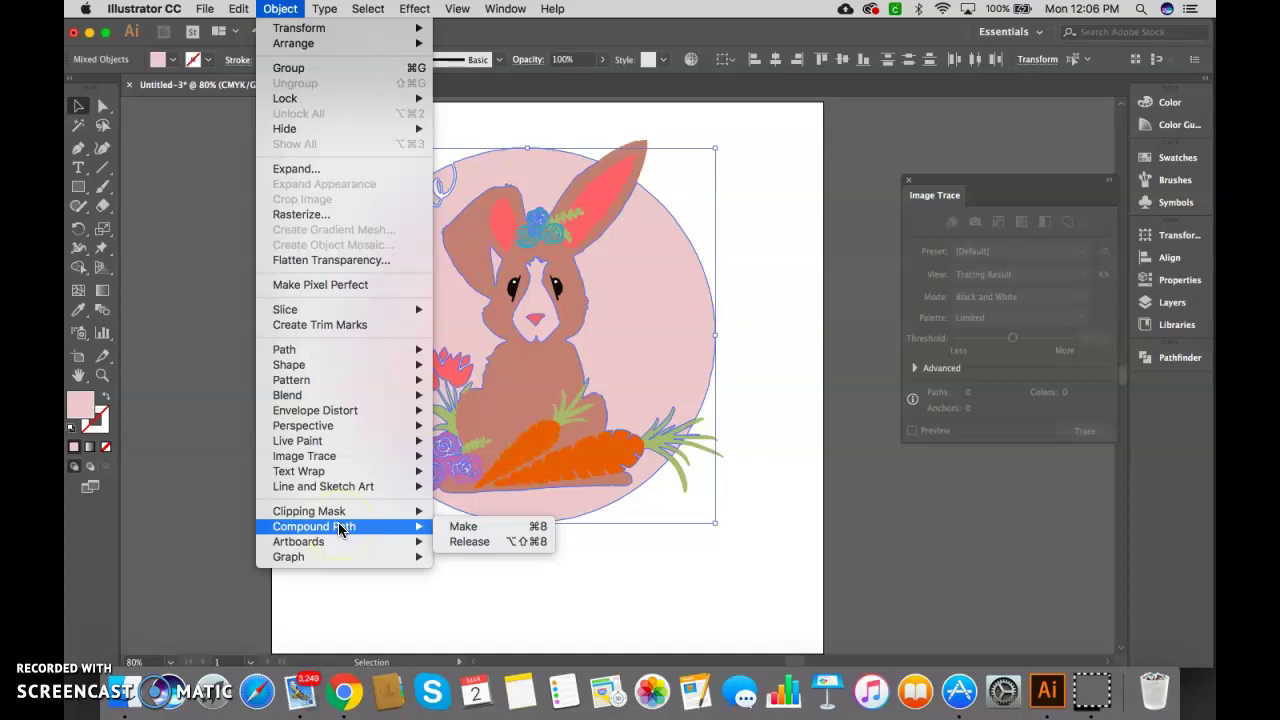
pyautogui.click(461, 530)
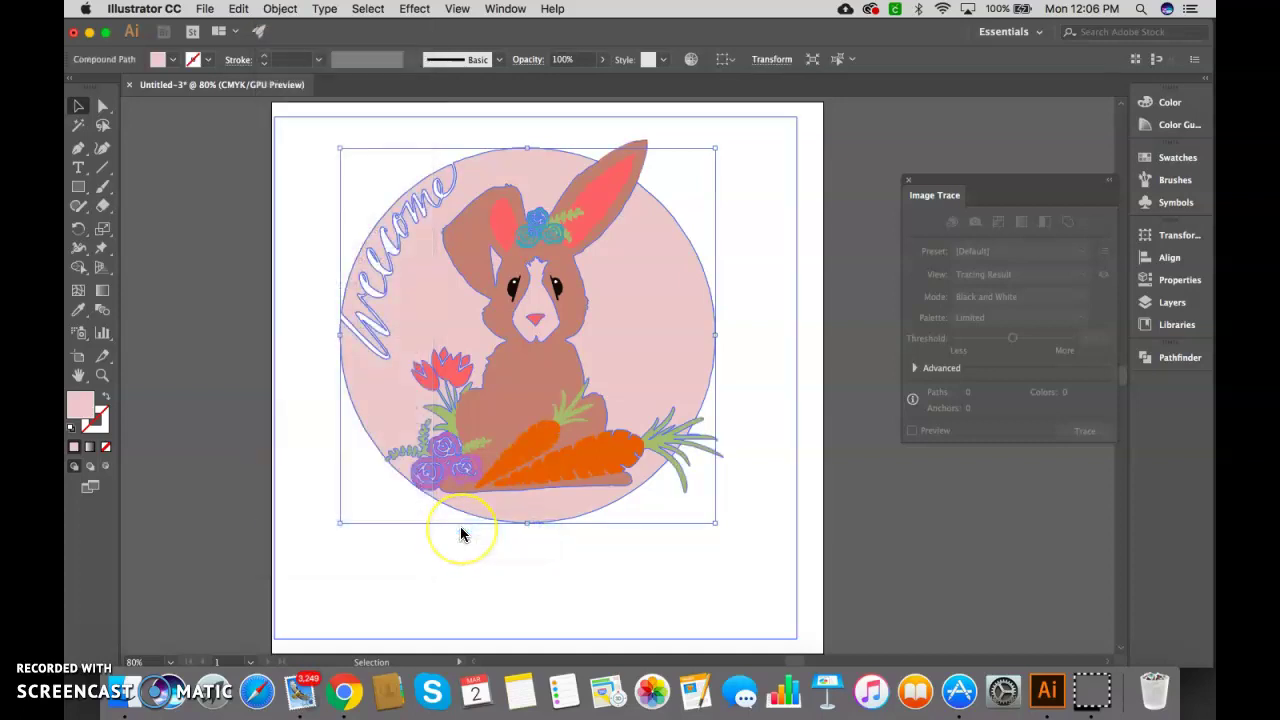
# Step: Drag the pink compound circle aside to check it, then return it to its original place
pyautogui.click(620, 563)
pyautogui.click(632, 310)
pyautogui.click(632, 309)
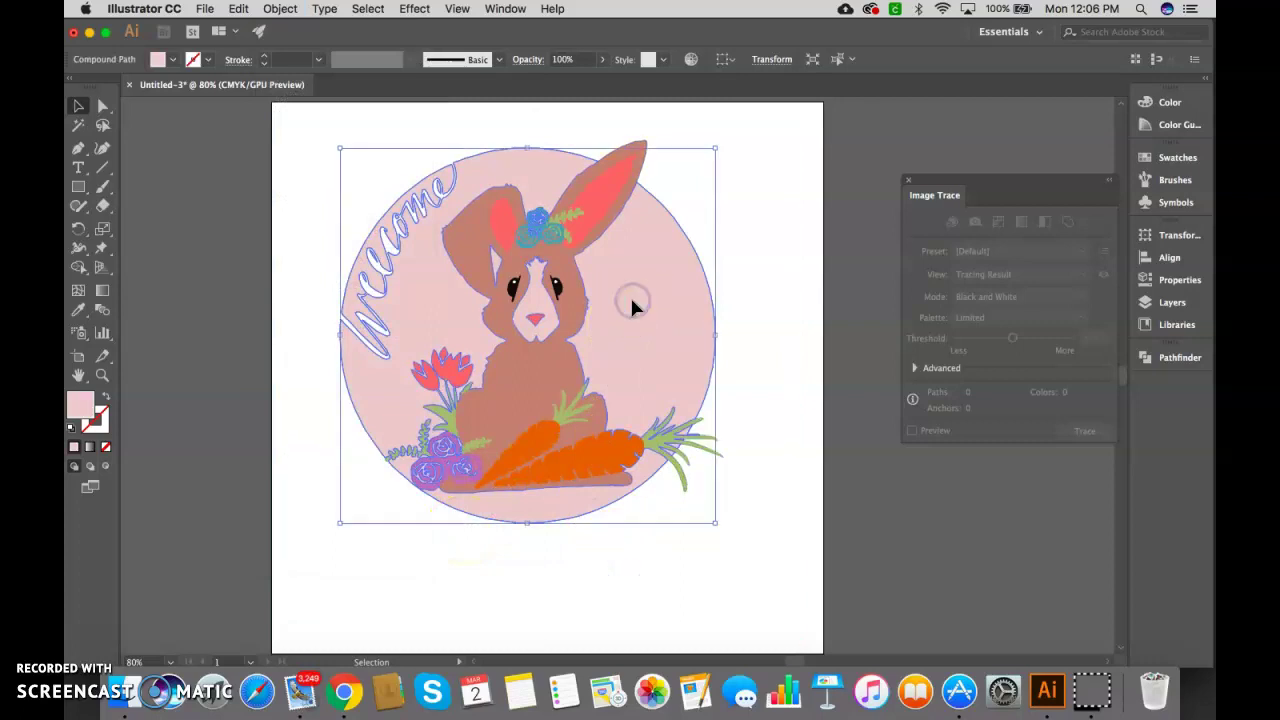
pyautogui.moveTo(632, 309); pyautogui.dragTo(442, 268)
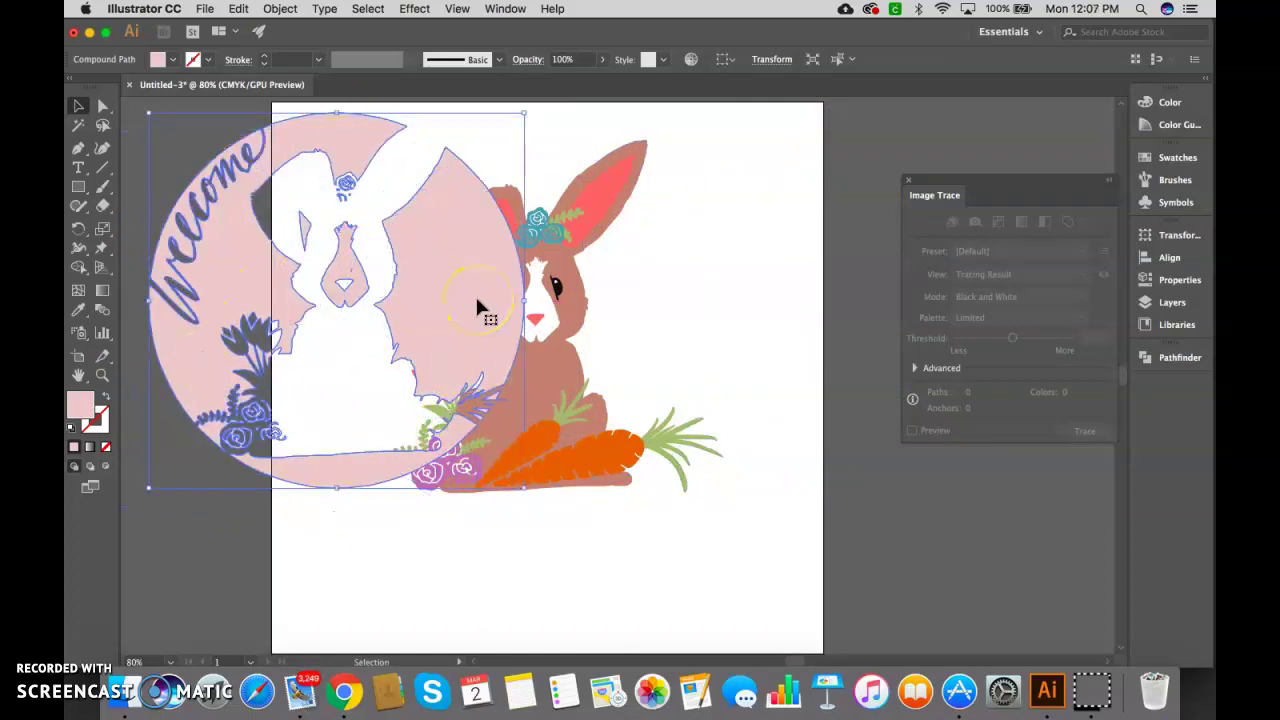
pyautogui.click(224, 182)
pyautogui.click(369, 407)
pyautogui.click(252, 282)
pyautogui.moveTo(434, 277); pyautogui.dragTo(426, 340)
pyautogui.click(334, 309)
pyautogui.moveTo(334, 316); pyautogui.dragTo(332, 214)
pyautogui.moveTo(228, 272)
pyautogui.mouseDown()
pyautogui.moveTo(334, 268)
pyautogui.moveTo(232, 276)
pyautogui.mouseUp()
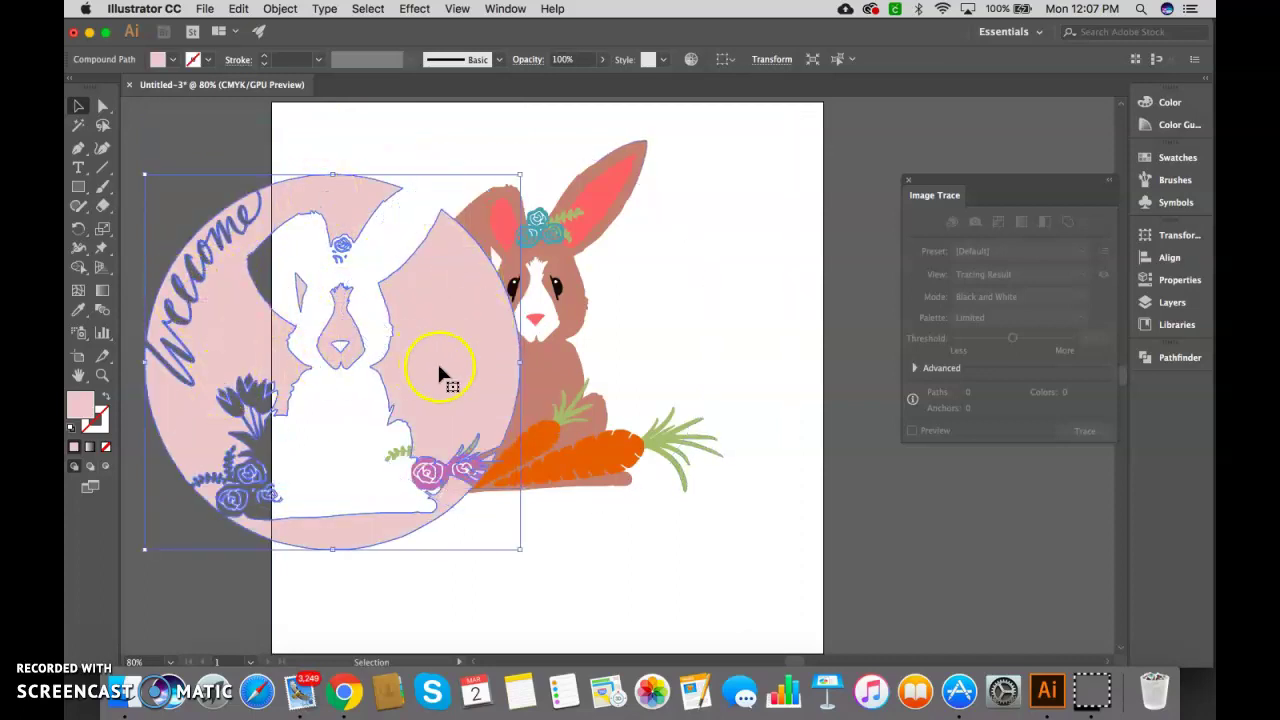
pyautogui.moveTo(450, 352); pyautogui.dragTo(647, 315)
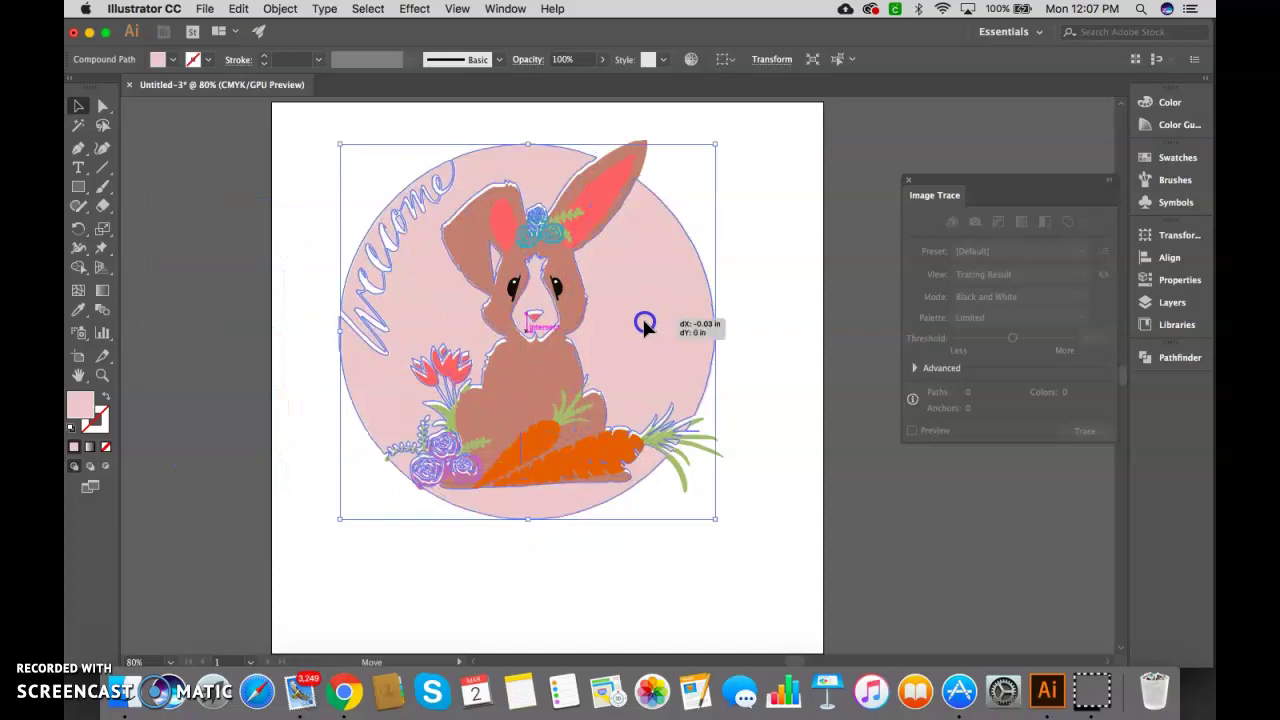
pyautogui.moveTo(645, 325)
pyautogui.mouseDown()
pyautogui.moveTo(446, 363)
pyautogui.moveTo(453, 300)
pyautogui.moveTo(881, 282)
pyautogui.moveTo(925, 471)
pyautogui.moveTo(644, 331)
pyautogui.mouseUp()
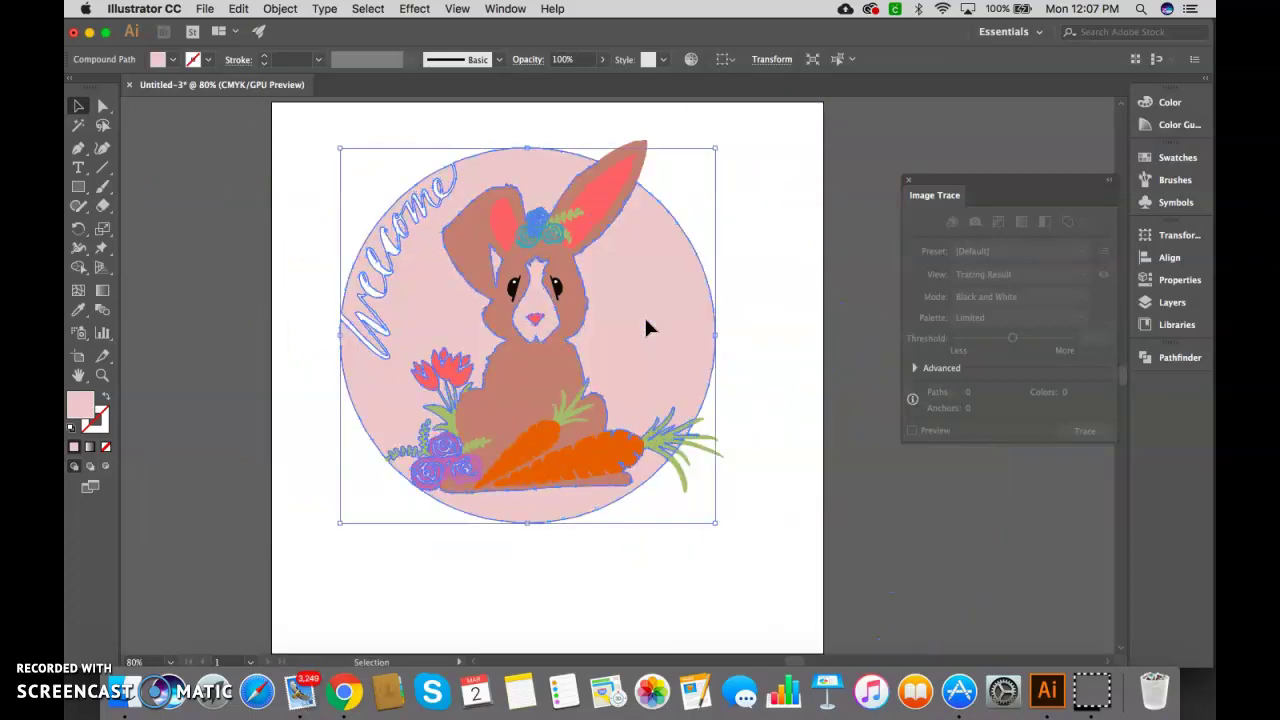
# Step: Select the brown bunny body and every same-fill brown piece, making them one compound path
pyautogui.click(763, 276)
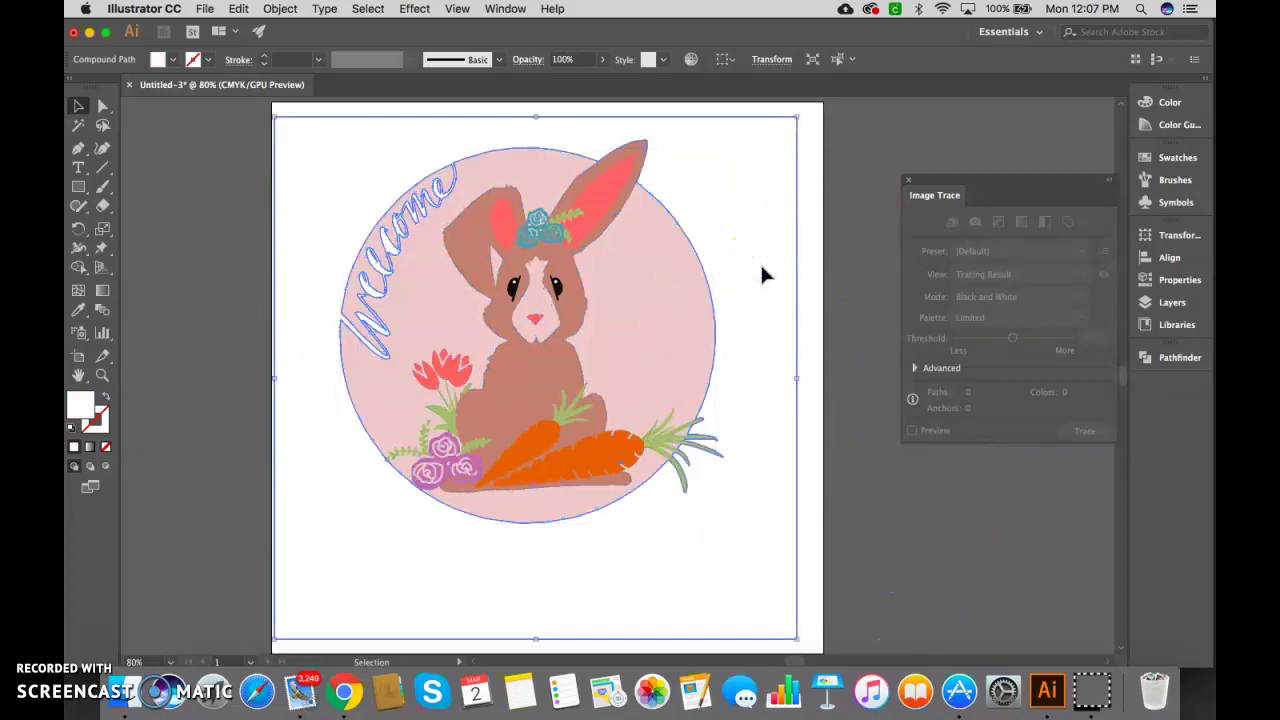
pyautogui.click(540, 372)
pyautogui.click(540, 372)
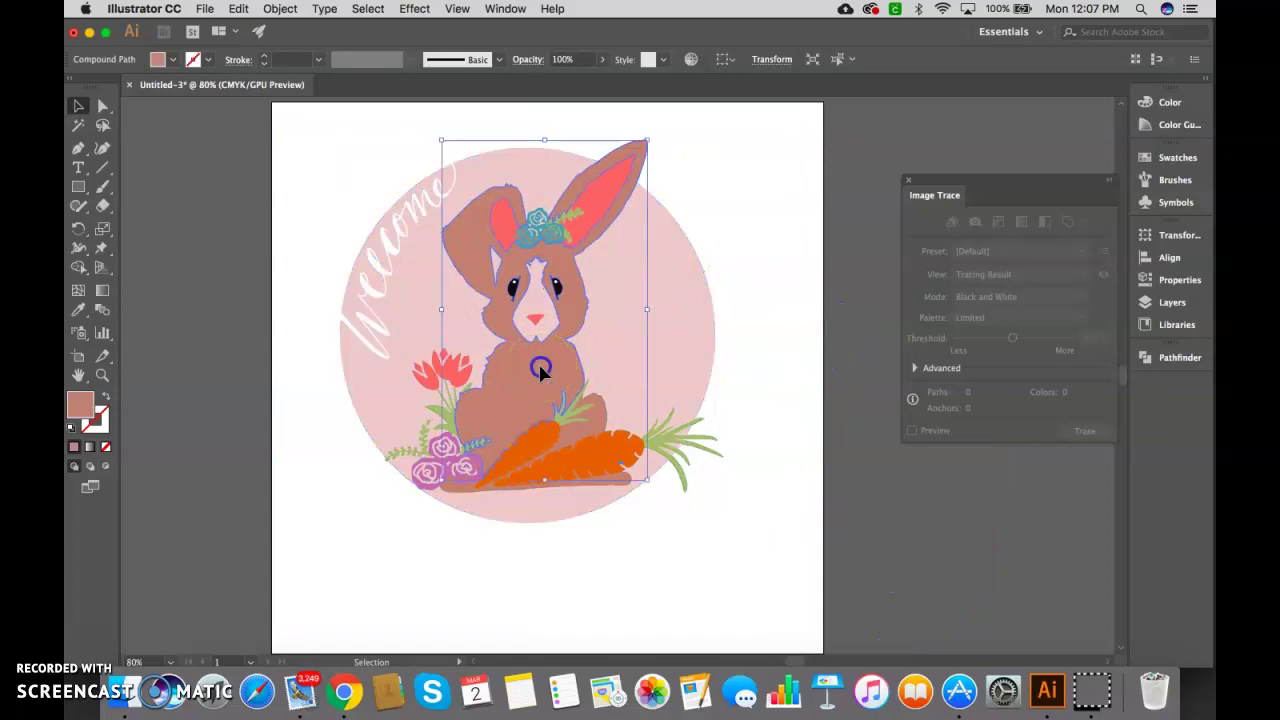
pyautogui.moveTo(540, 374)
pyautogui.mouseDown()
pyautogui.moveTo(594, 428)
pyautogui.moveTo(536, 390)
pyautogui.mouseUp()
pyautogui.click(367, 8)
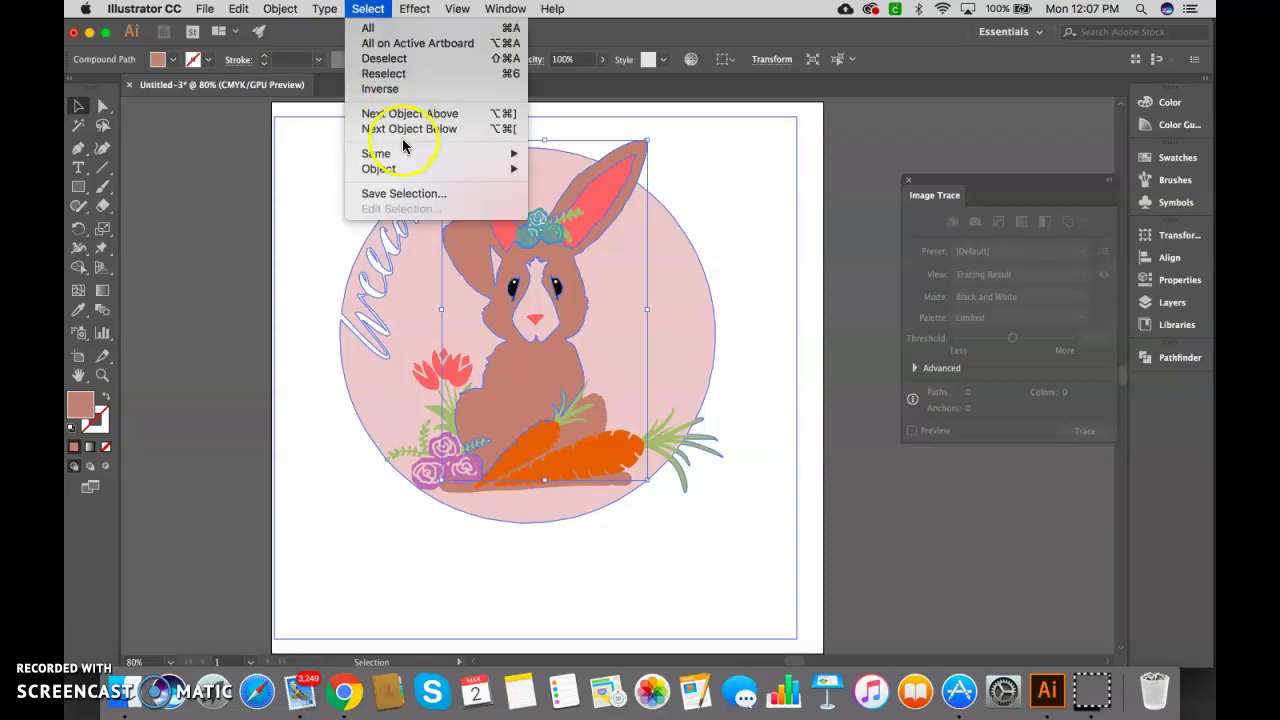
pyautogui.moveTo(400, 153)
pyautogui.click(572, 215)
pyautogui.click(278, 8)
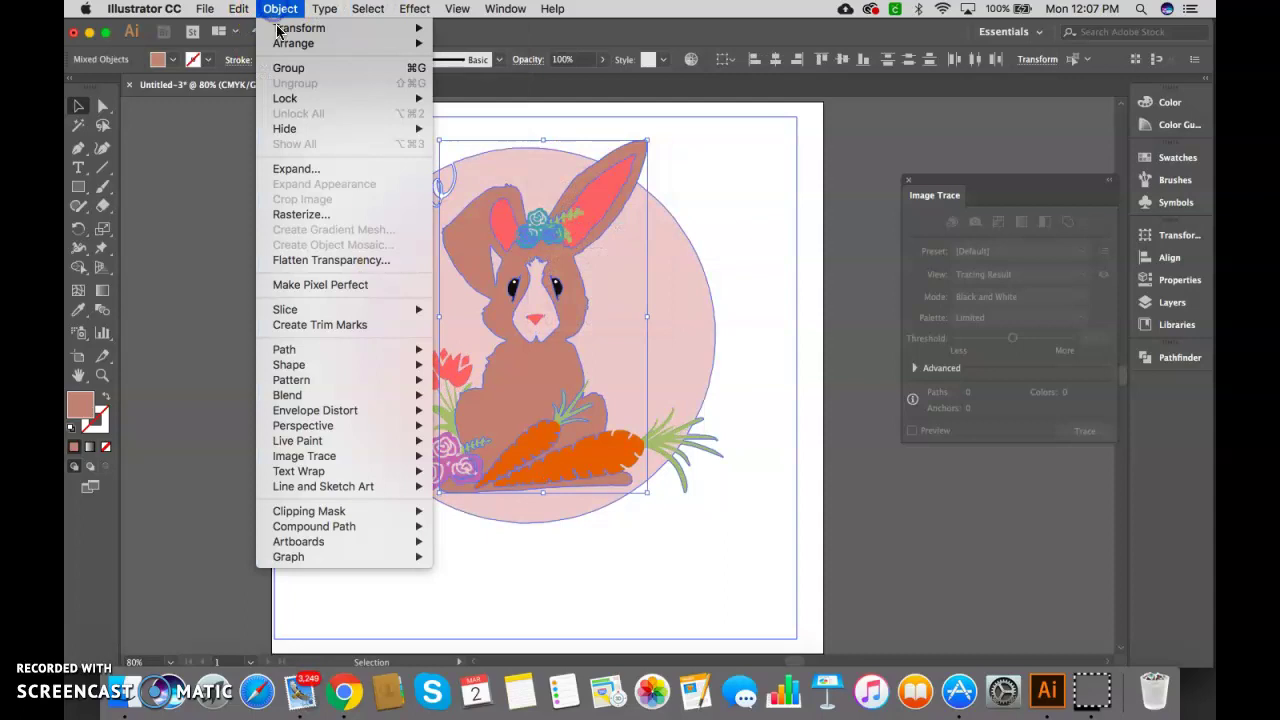
pyautogui.moveTo(362, 526)
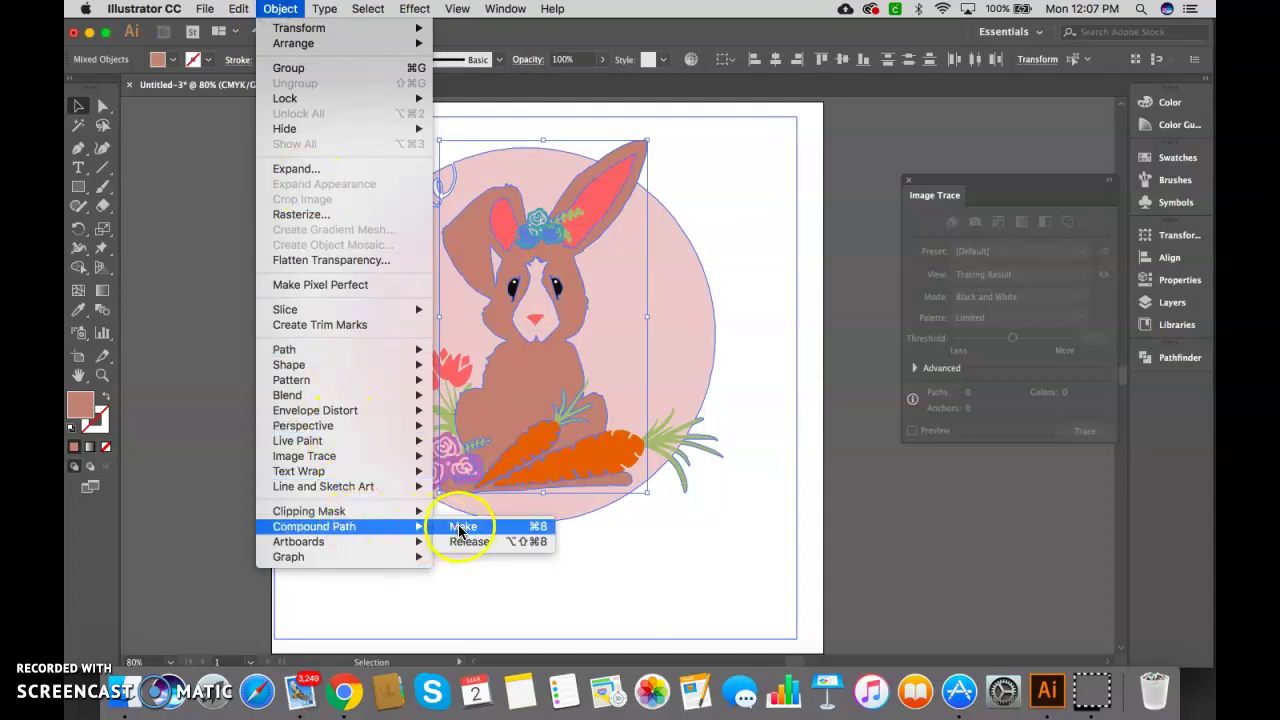
pyautogui.click(461, 527)
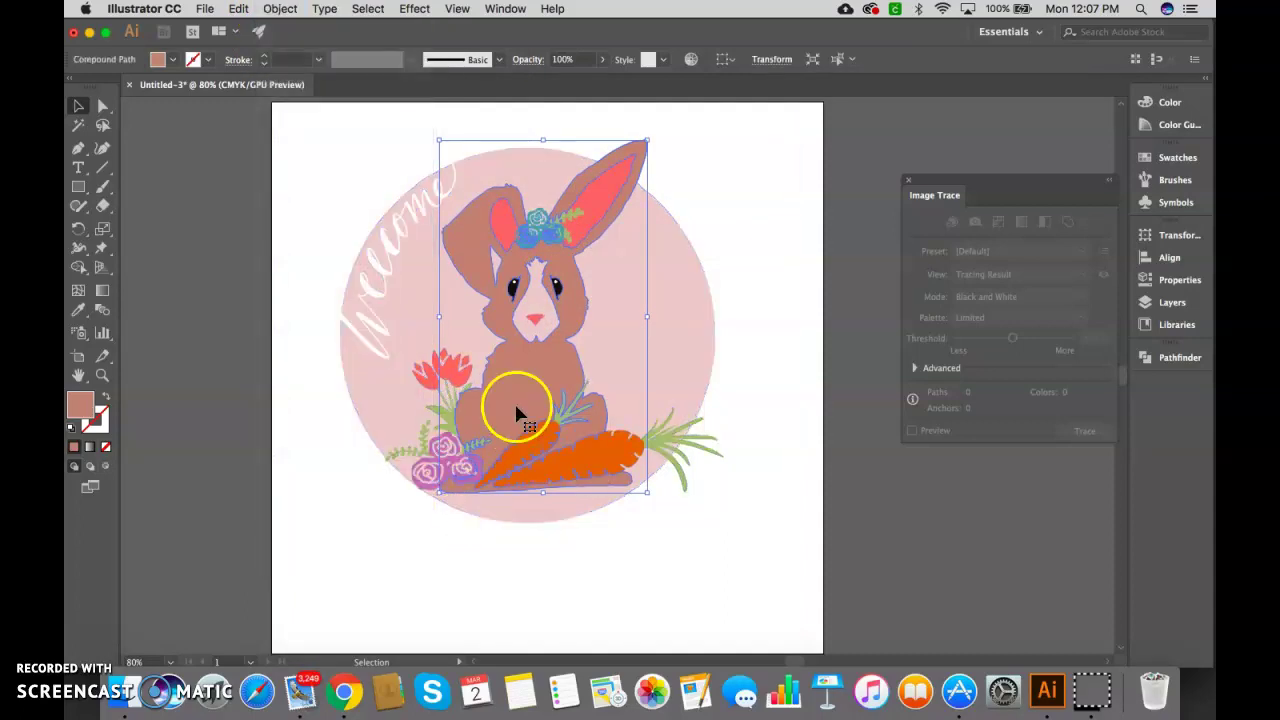
# Step: Drag the brown bunny aside to inspect it, undo the move and deselect
pyautogui.moveTo(519, 407); pyautogui.dragTo(831, 163)
pyautogui.moveTo(749, 271); pyautogui.dragTo(839, 315)
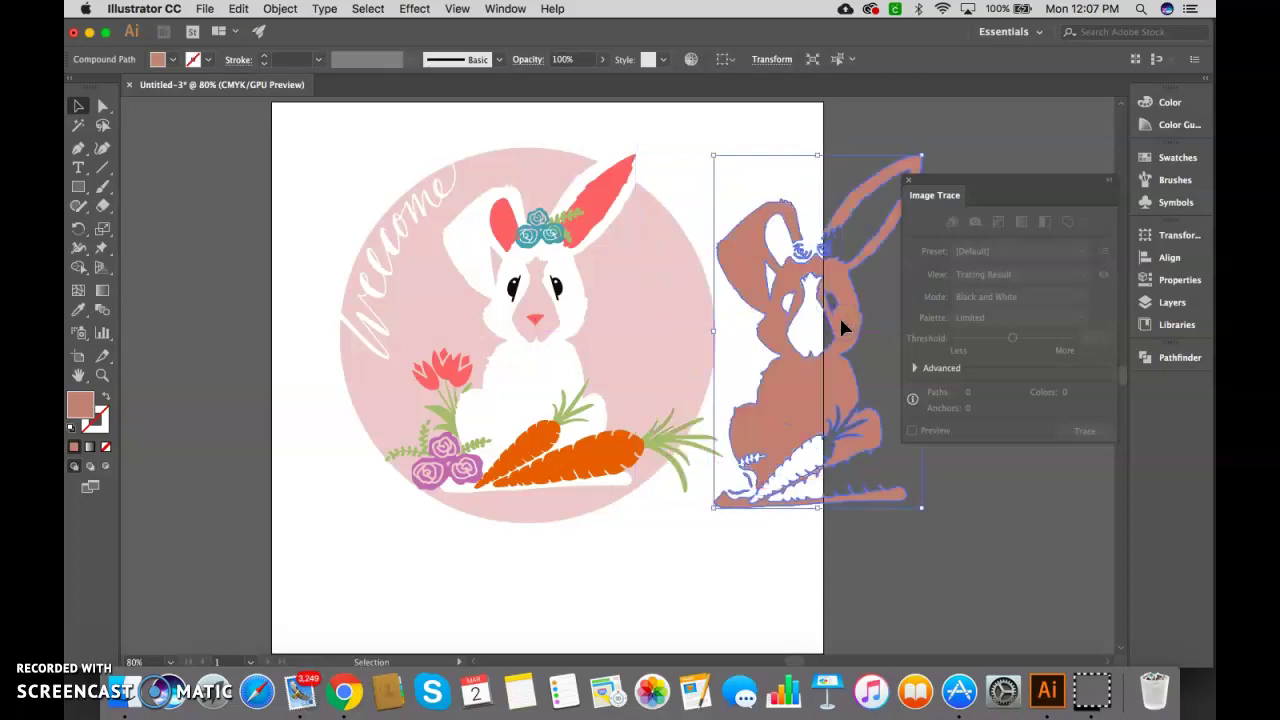
pyautogui.press('super+z')
pyautogui.press('super+z')
pyautogui.press('super+z')
pyautogui.press('super+z')
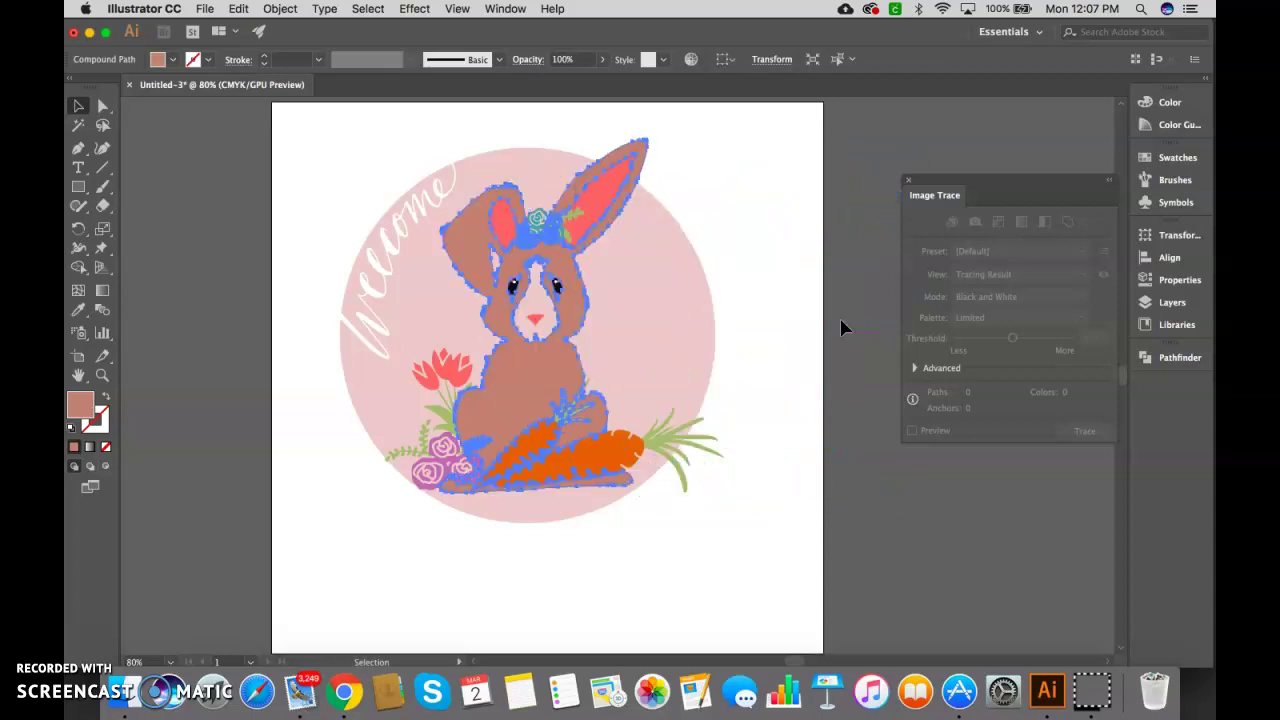
pyautogui.click(813, 246)
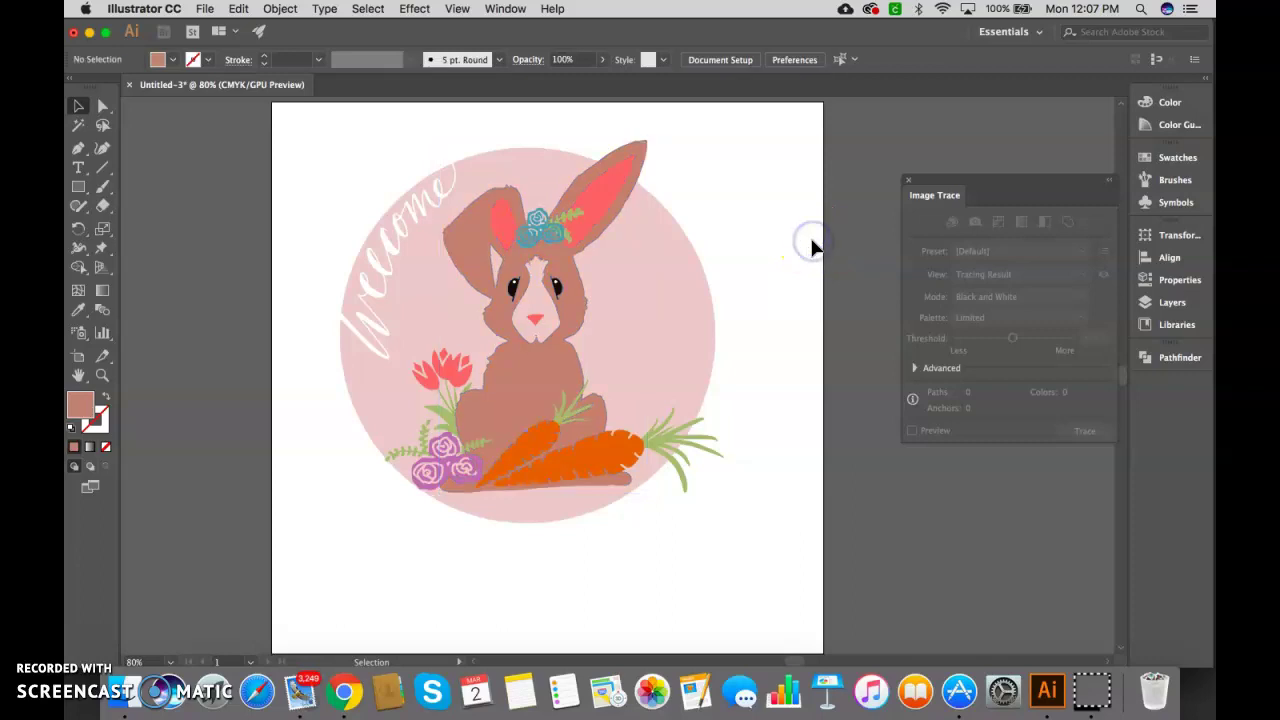
# Step: Select every teal flower on the bunny's head by fill colour and join them into one compound path
pyautogui.moveTo(531, 249); pyautogui.dragTo(537, 229)
pyautogui.scroll(5, 537, 228)
pyautogui.click(539, 218)
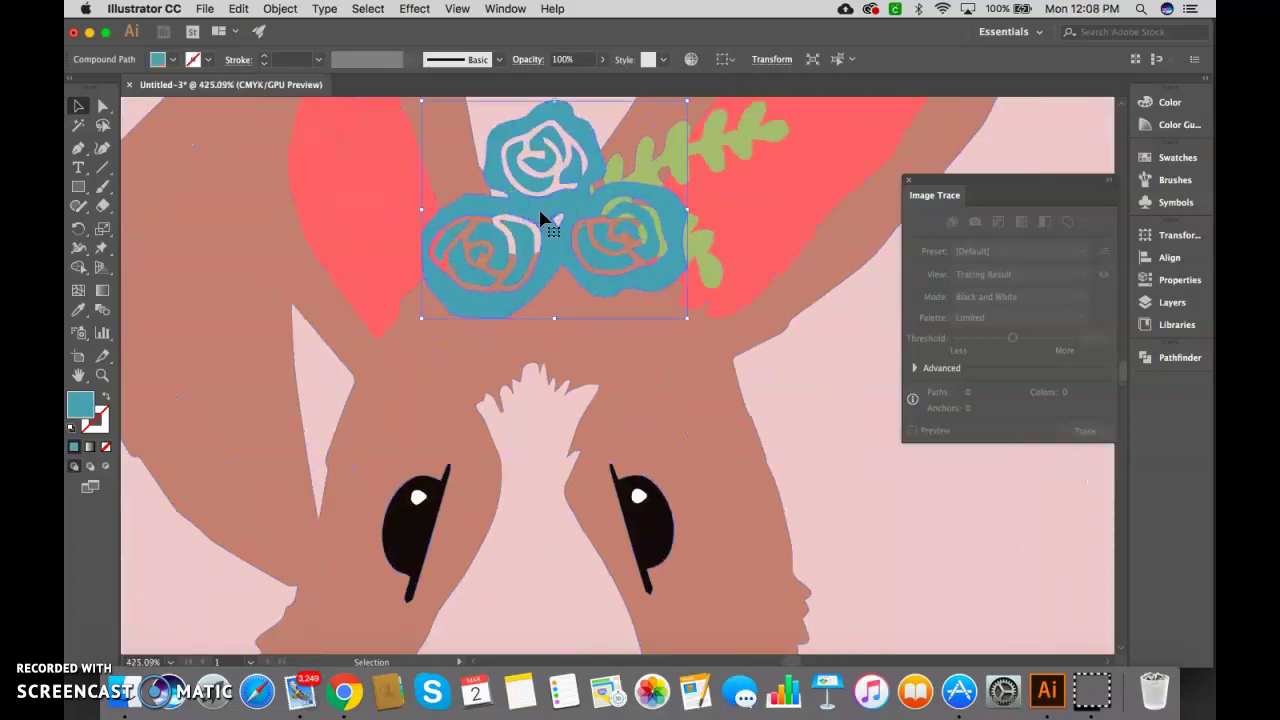
pyautogui.moveTo(566, 204)
pyautogui.mouseDown()
pyautogui.moveTo(592, 194)
pyautogui.moveTo(509, 149)
pyautogui.moveTo(529, 145)
pyautogui.moveTo(570, 206)
pyautogui.mouseUp()
pyautogui.click(366, 9)
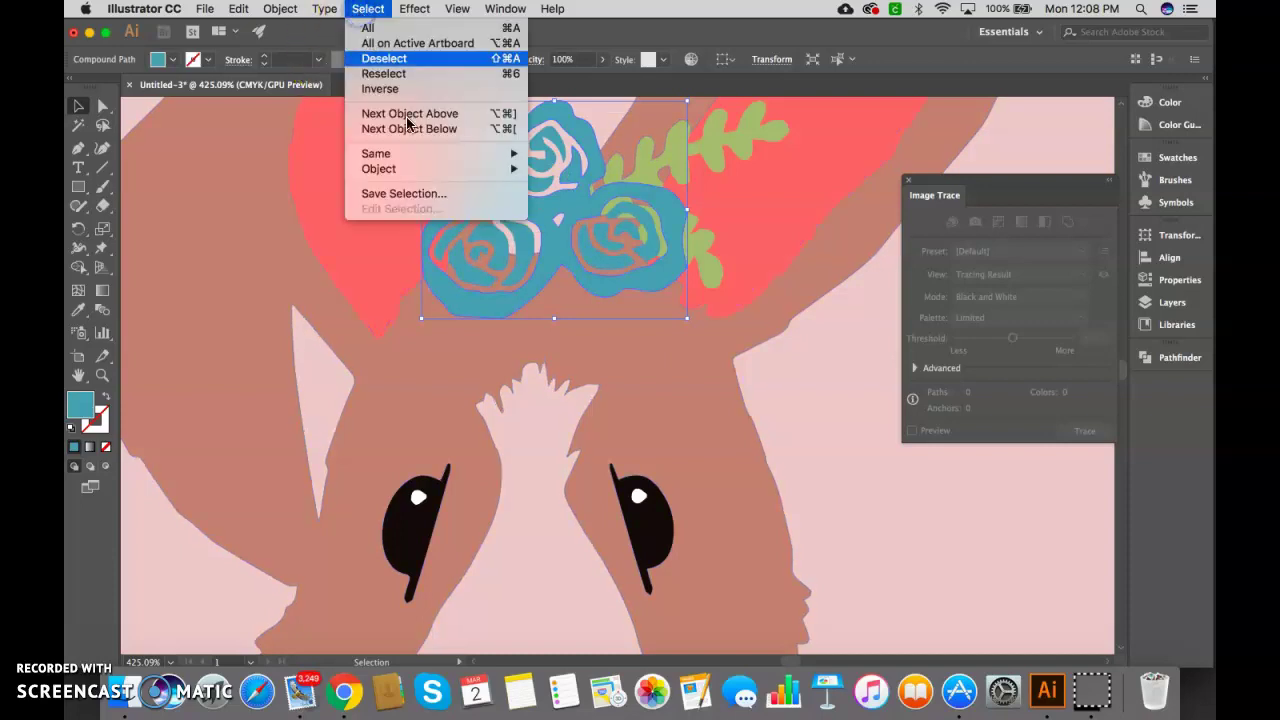
pyautogui.moveTo(424, 157)
pyautogui.click(574, 200)
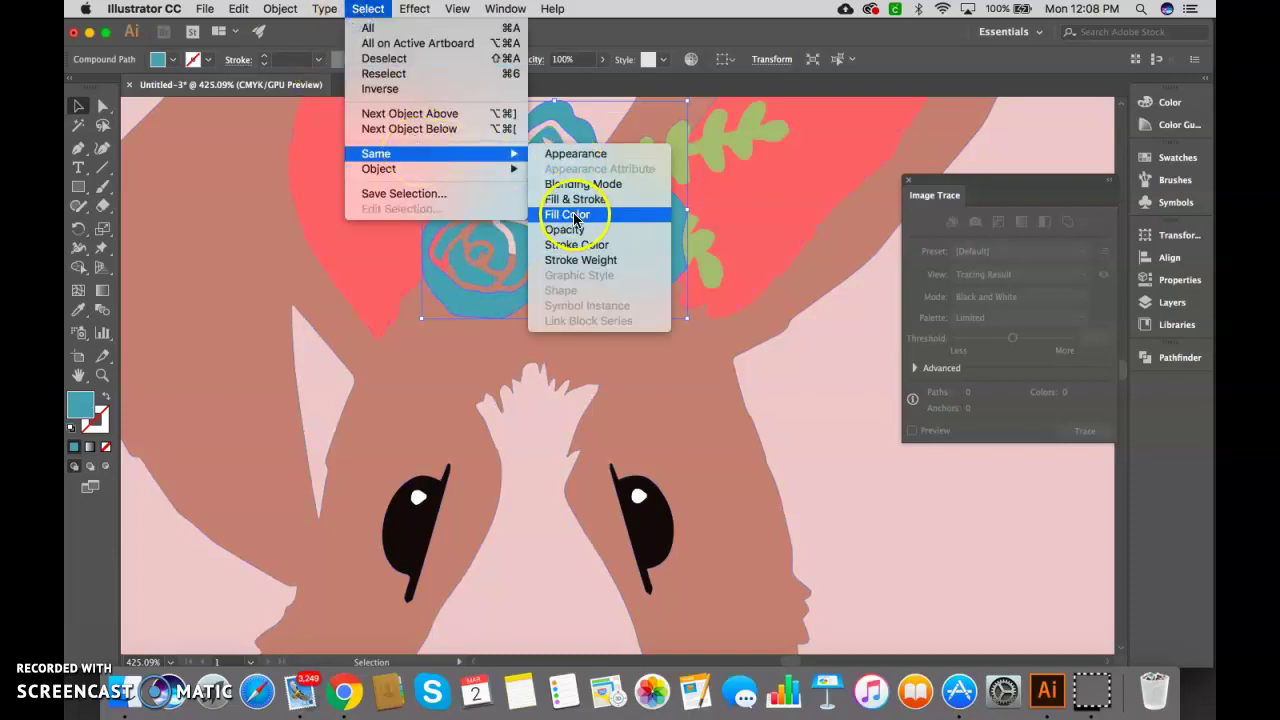
pyautogui.click(580, 214)
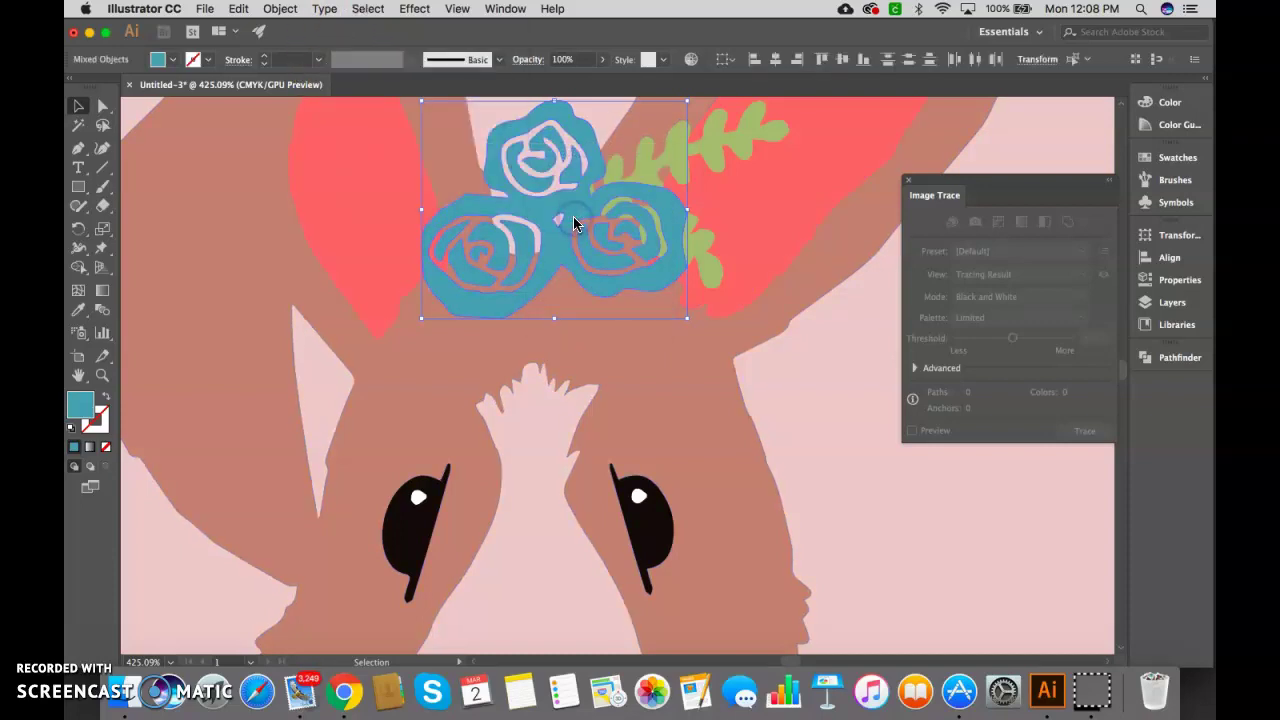
pyautogui.click(280, 9)
pyautogui.moveTo(357, 527)
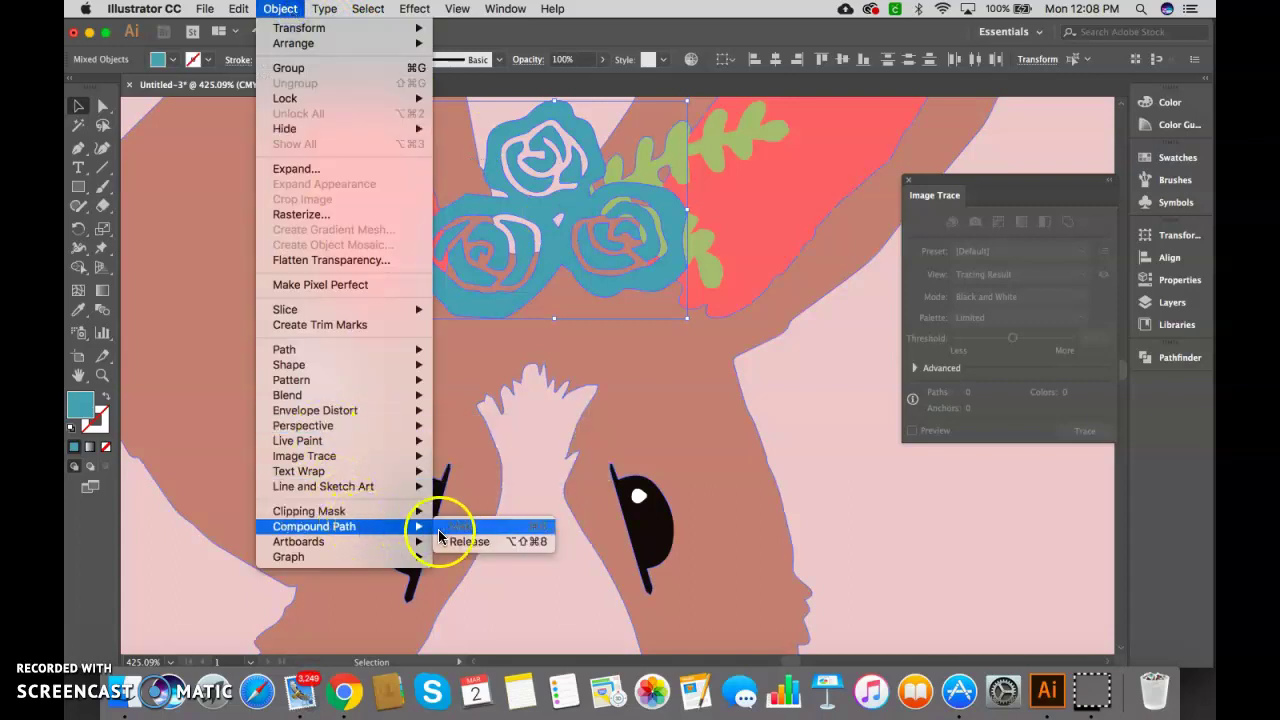
pyautogui.click(455, 527)
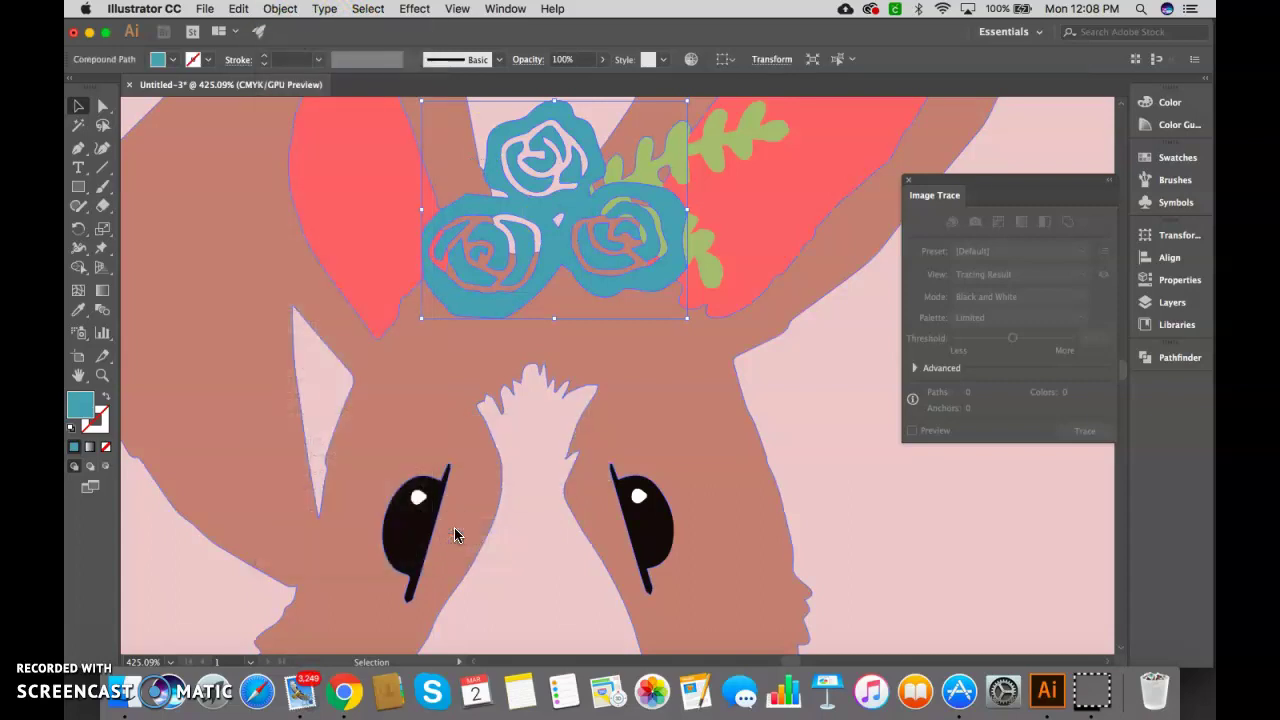
pyautogui.moveTo(543, 206)
pyautogui.mouseDown()
pyautogui.moveTo(676, 275)
pyautogui.moveTo(529, 197)
pyautogui.mouseUp()
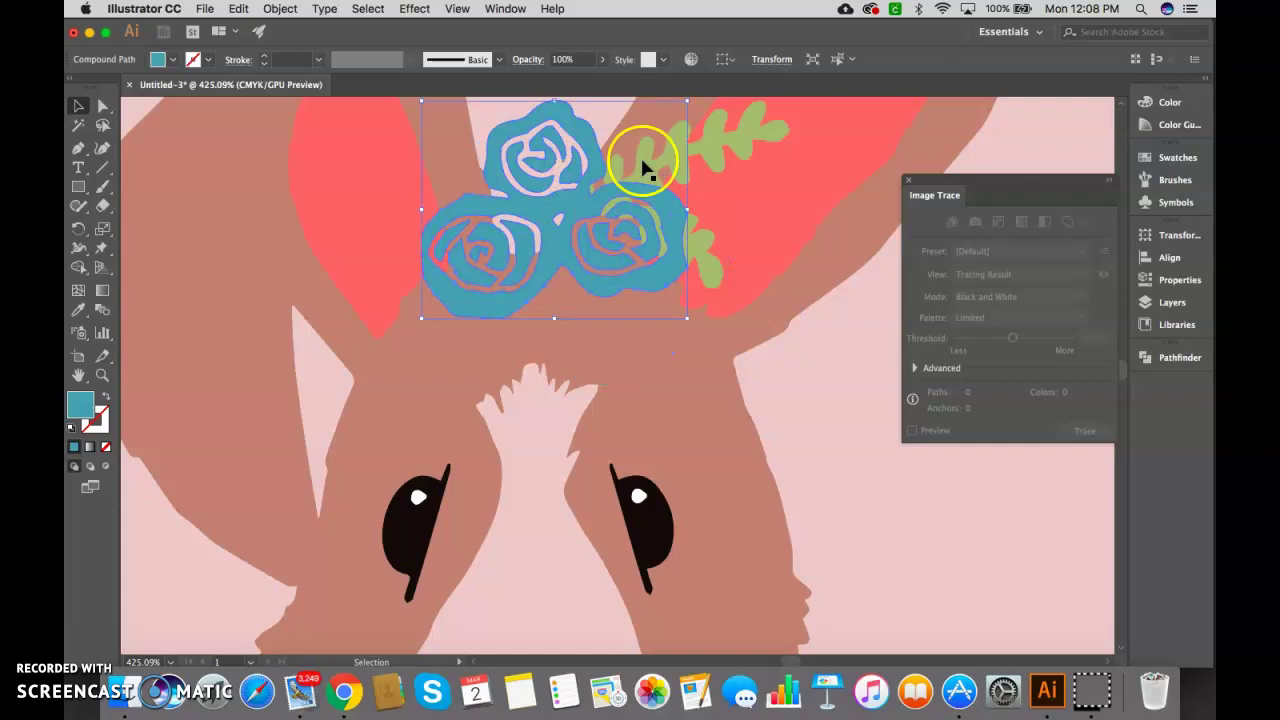
# Step: Select the coral inner ear and every shape sharing its coral fill
pyautogui.click(795, 405)
pyautogui.scroll(-6, 795, 405)
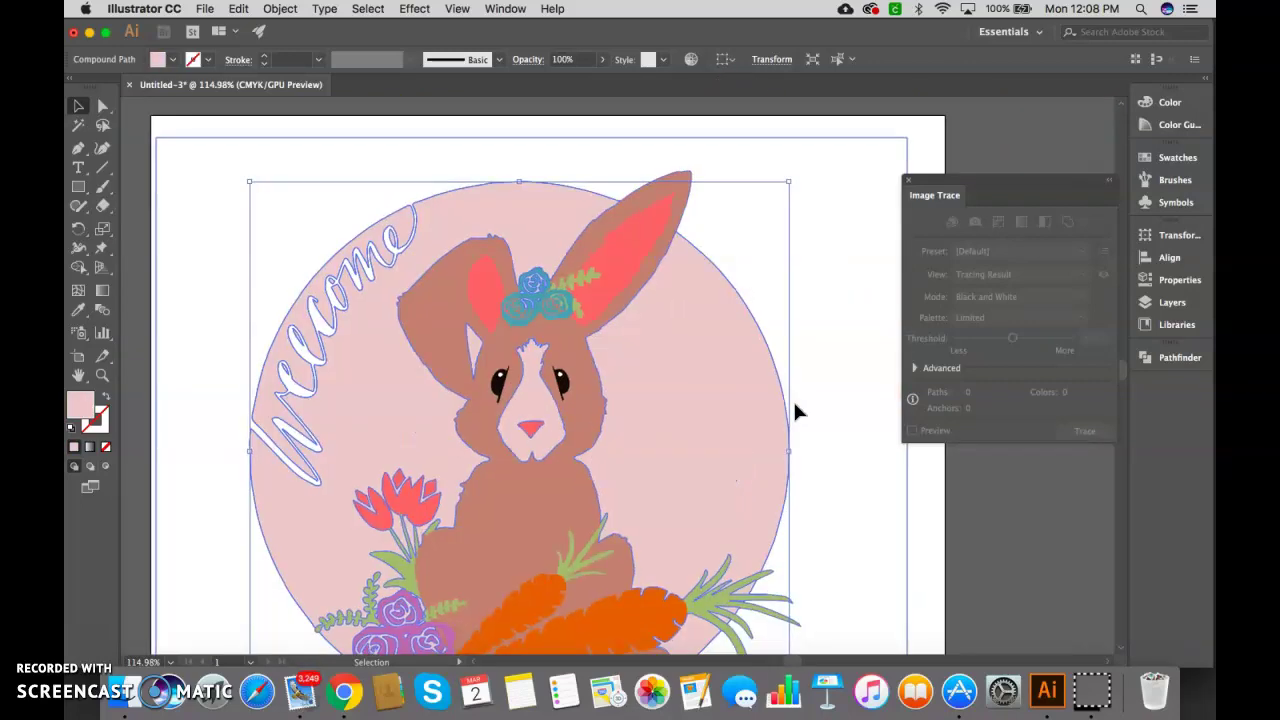
pyautogui.click(637, 249)
pyautogui.click(368, 8)
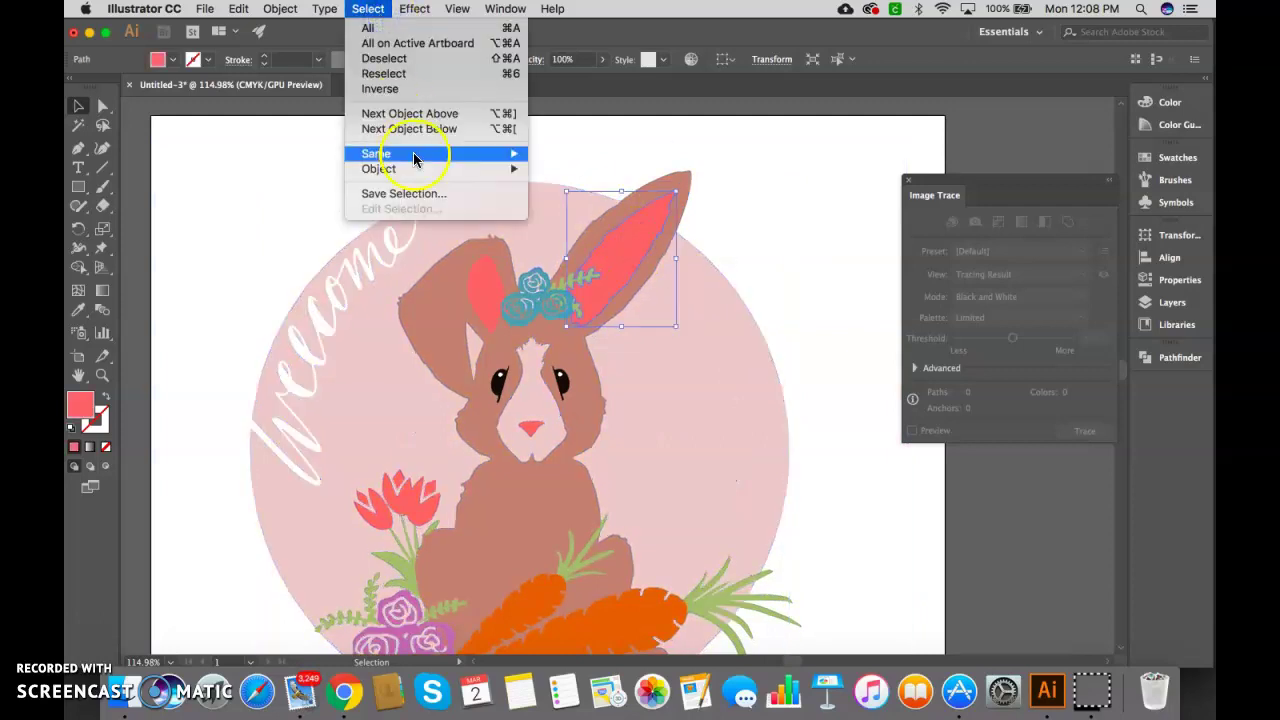
pyautogui.moveTo(410, 154)
pyautogui.click(567, 214)
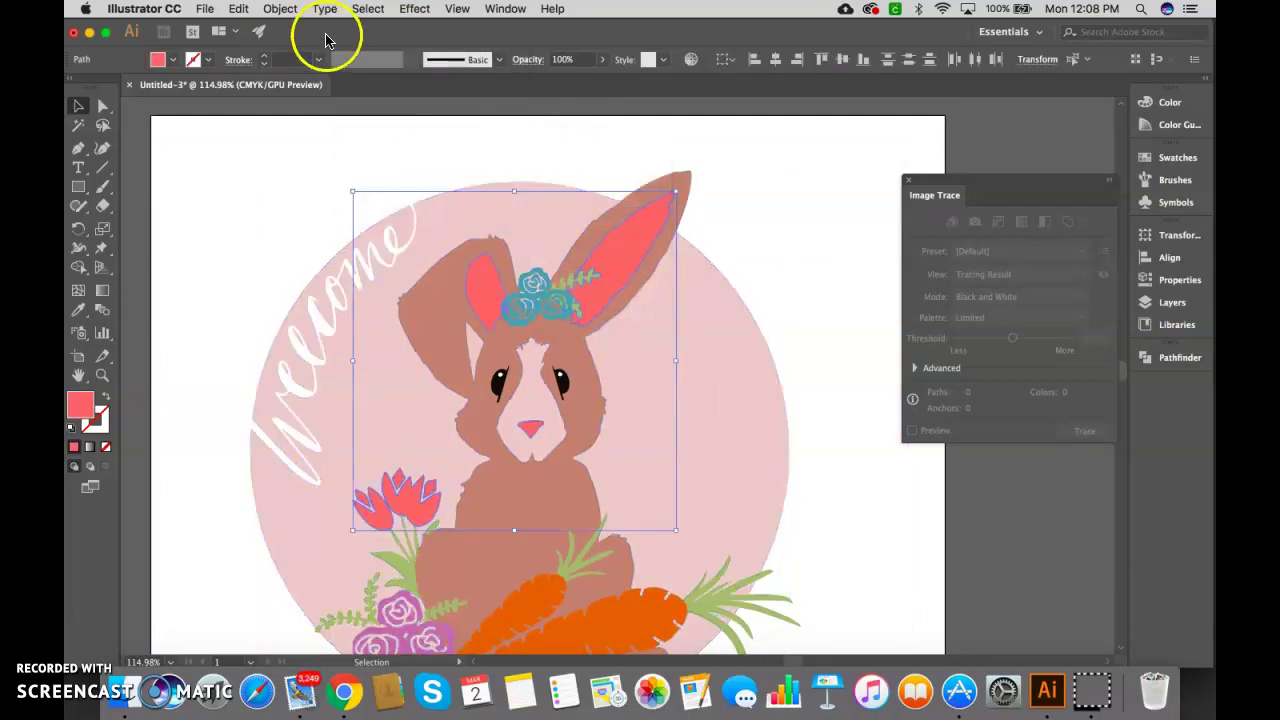
# Step: Join the coral ears, nose and tulips into a single compound path
pyautogui.click(281, 9)
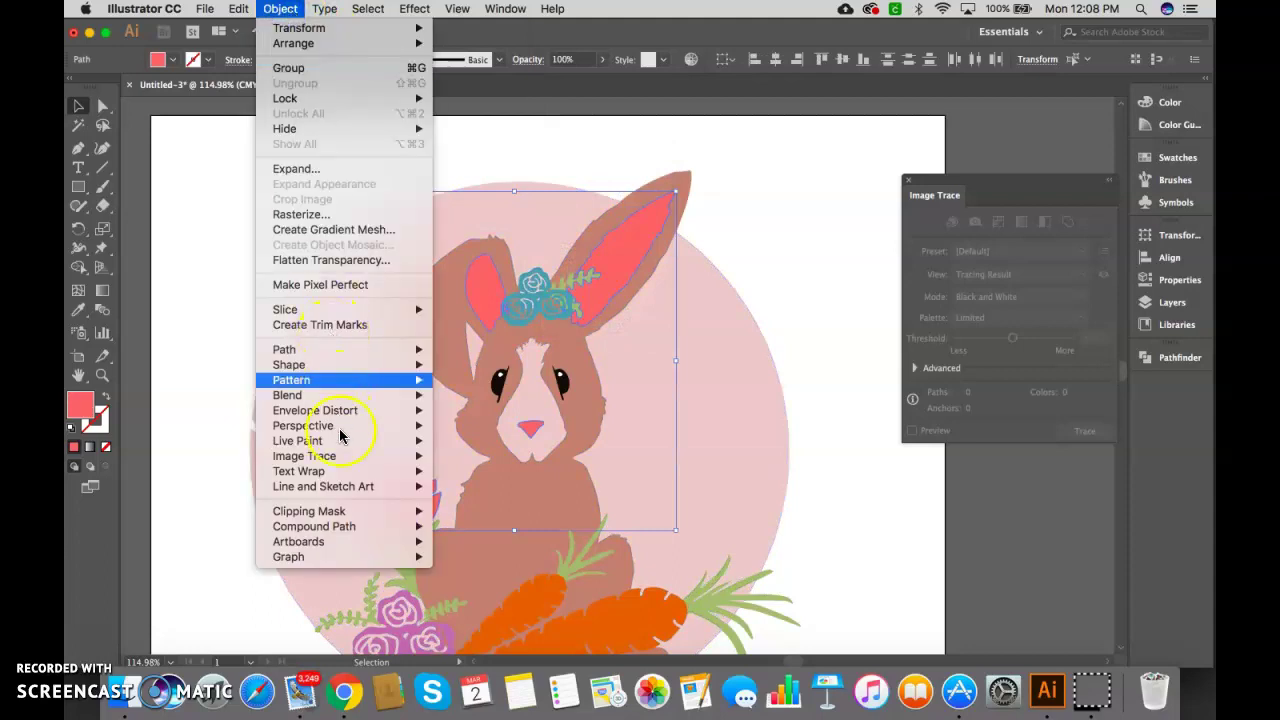
pyautogui.moveTo(358, 530)
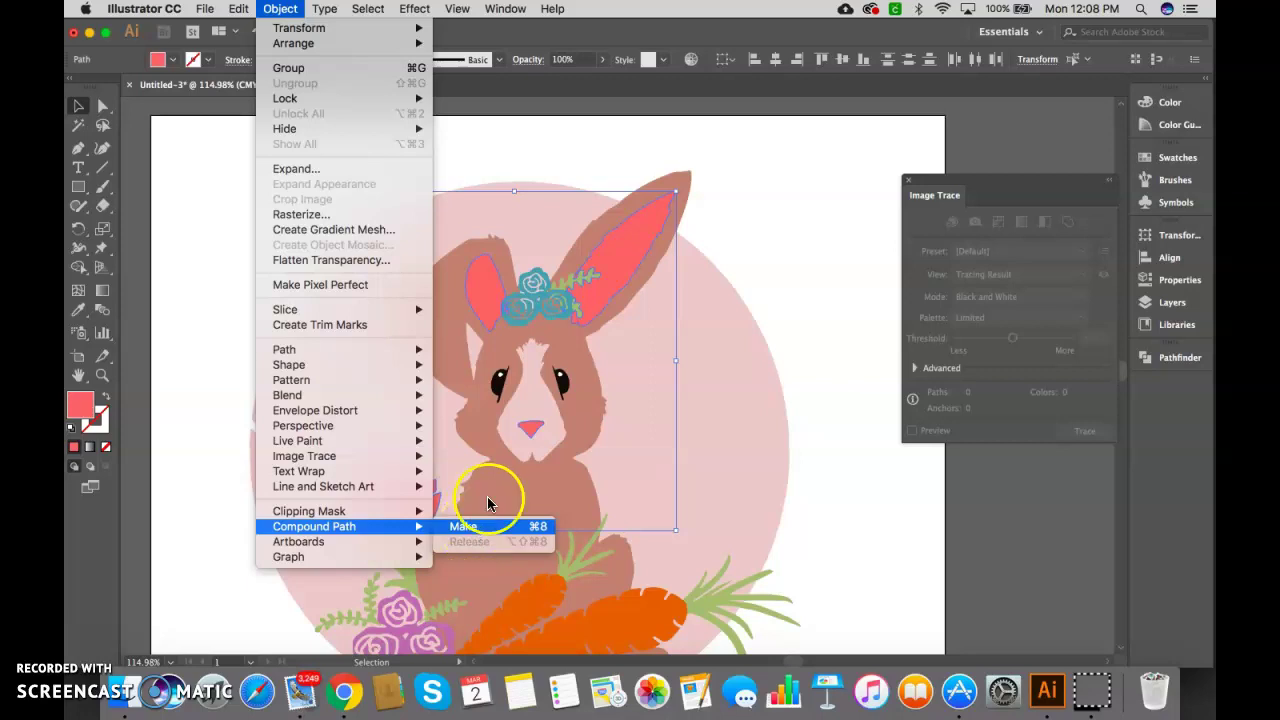
pyautogui.click(800, 306)
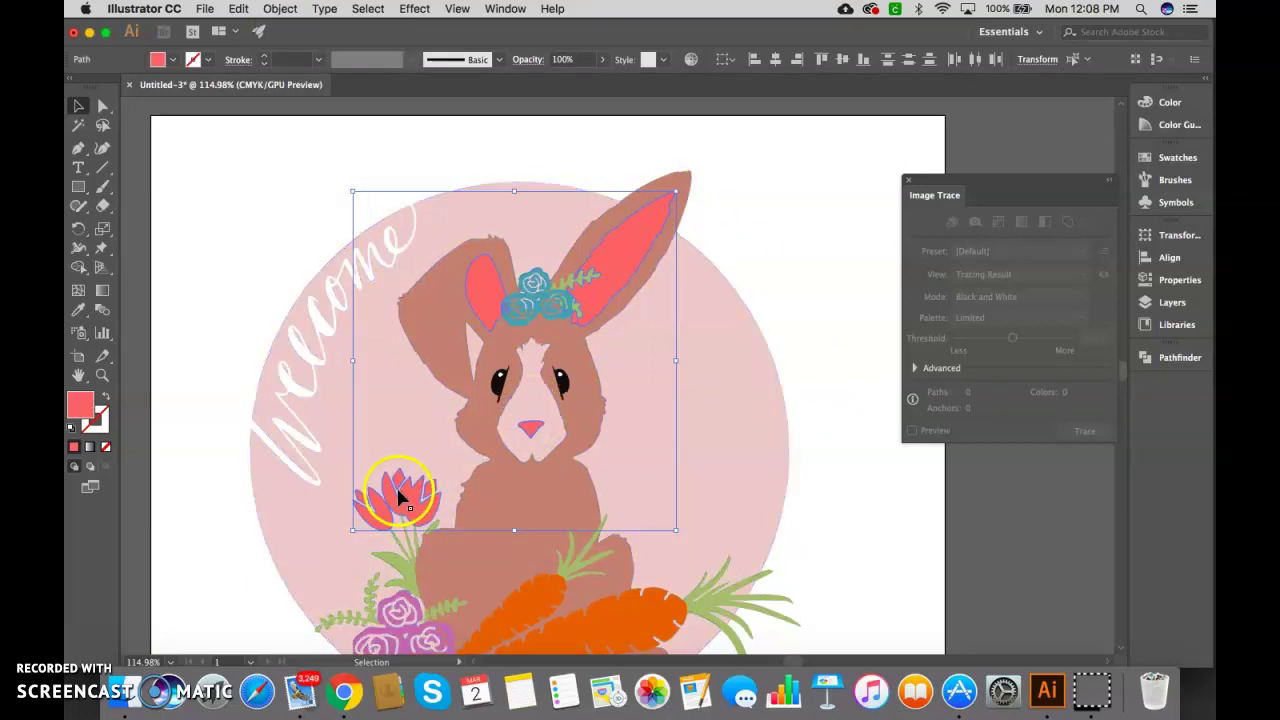
pyautogui.click(280, 8)
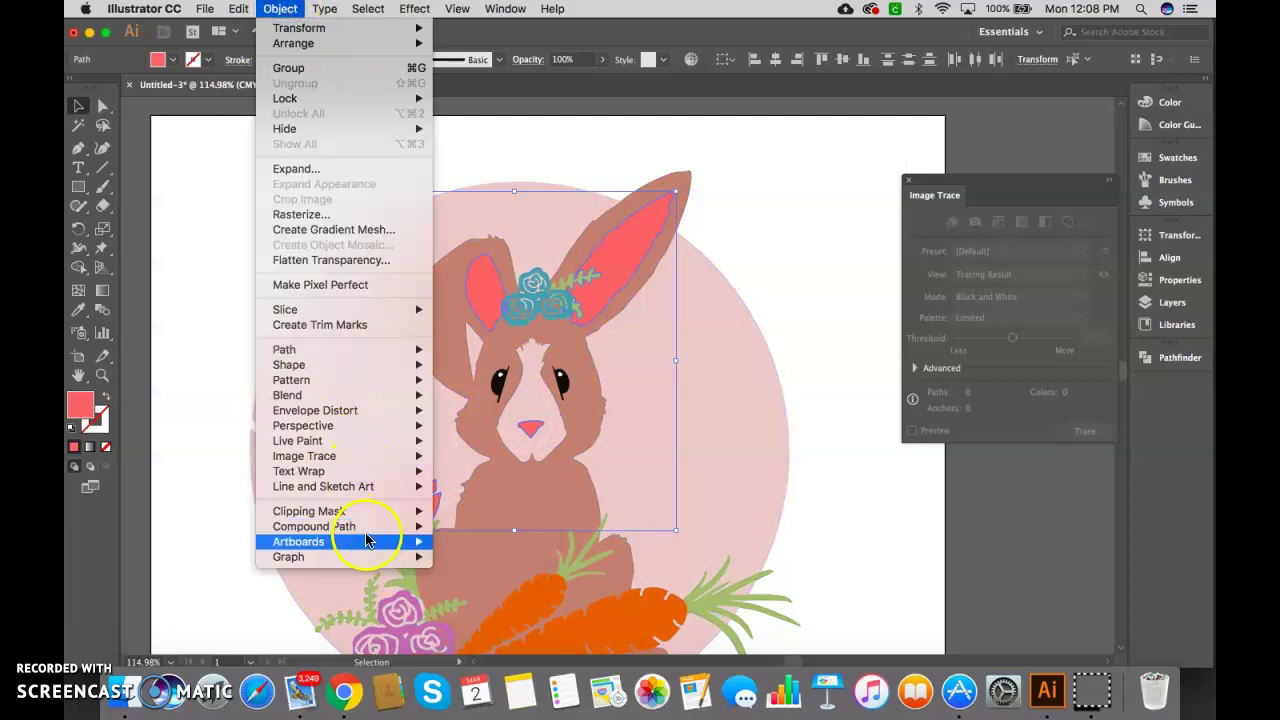
pyautogui.moveTo(366, 531)
pyautogui.click(464, 527)
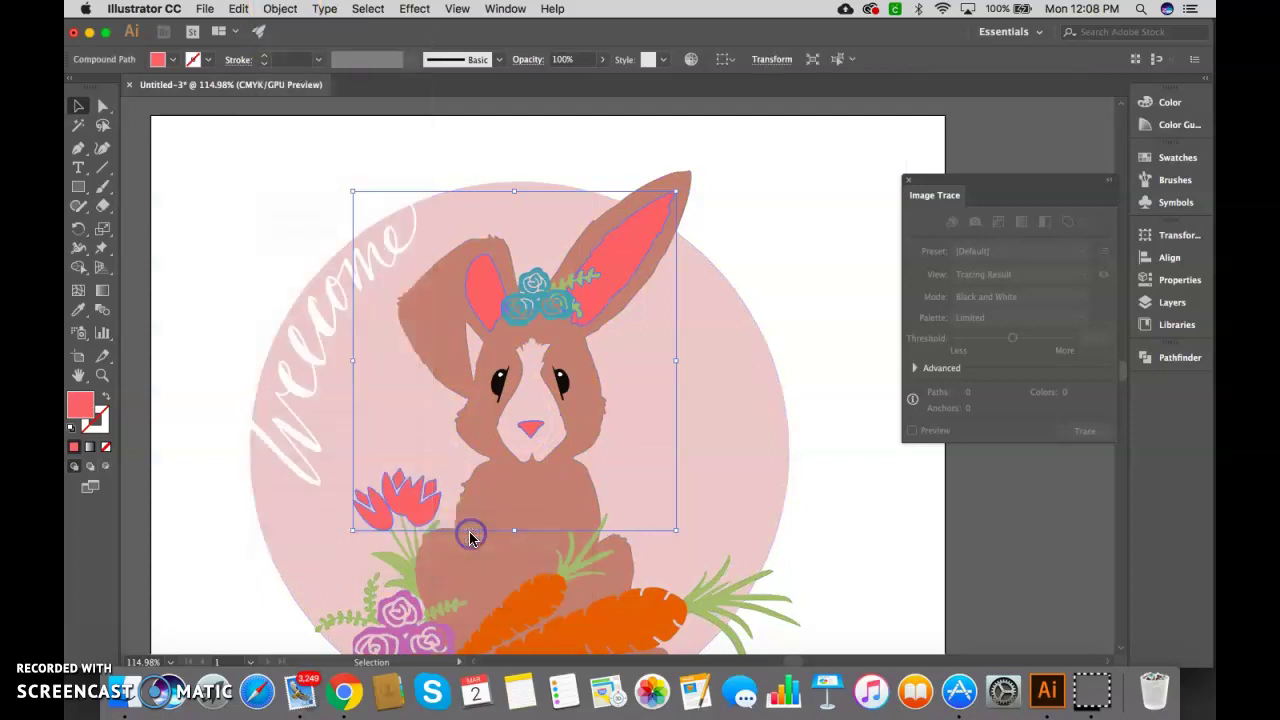
pyautogui.click(759, 206)
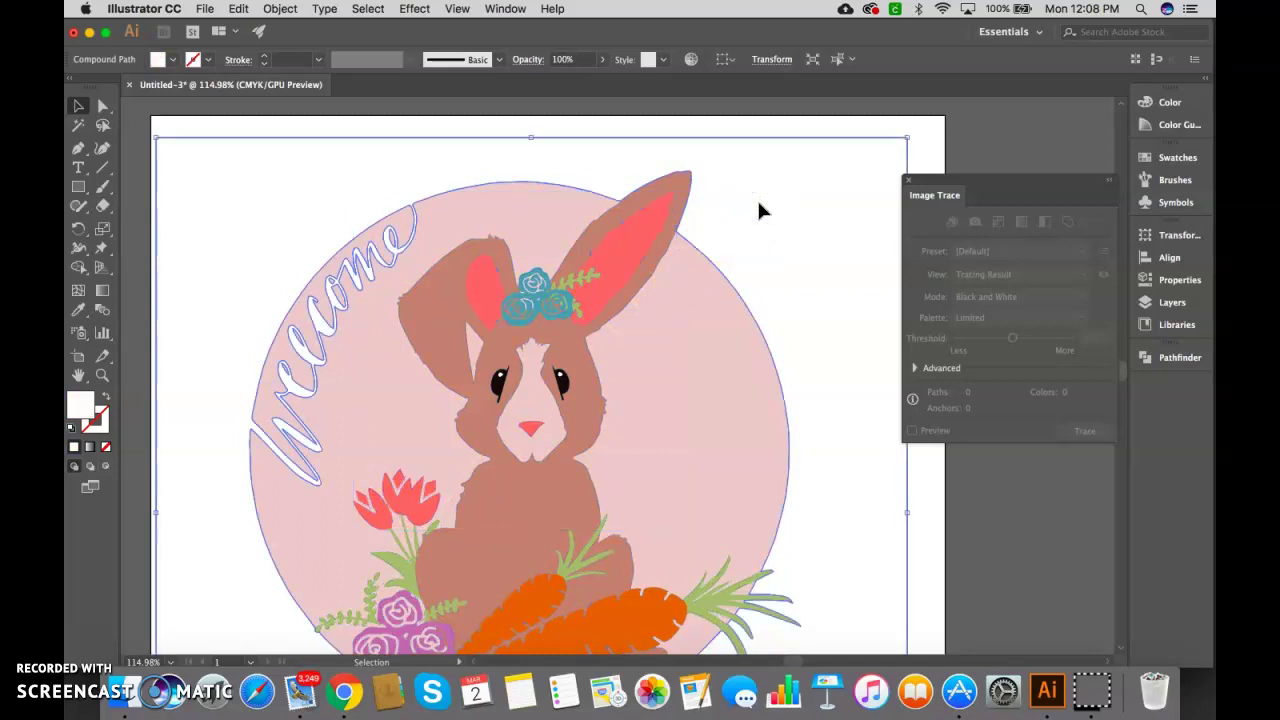
pyautogui.moveTo(757, 210); pyautogui.dragTo(714, 603)
# Step: Select the green carrot leaves and all matching green shapes, joining them into one compound path
pyautogui.click(854, 514)
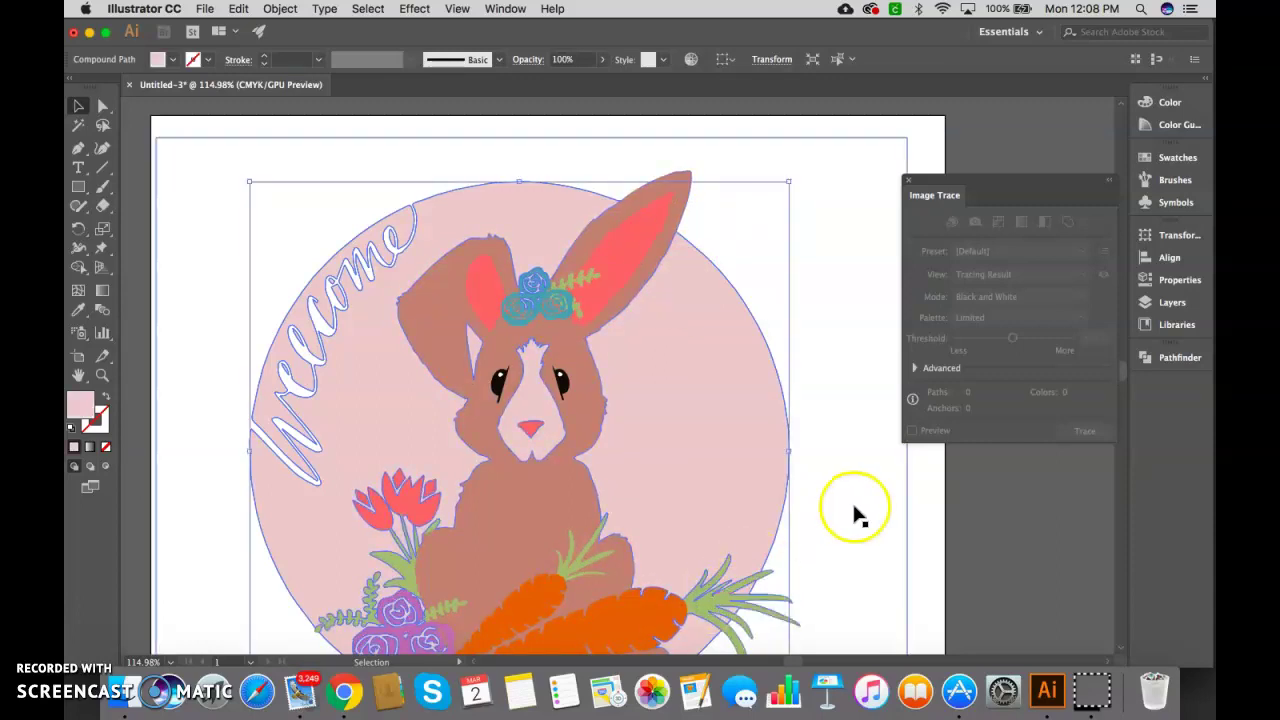
pyautogui.click(707, 607)
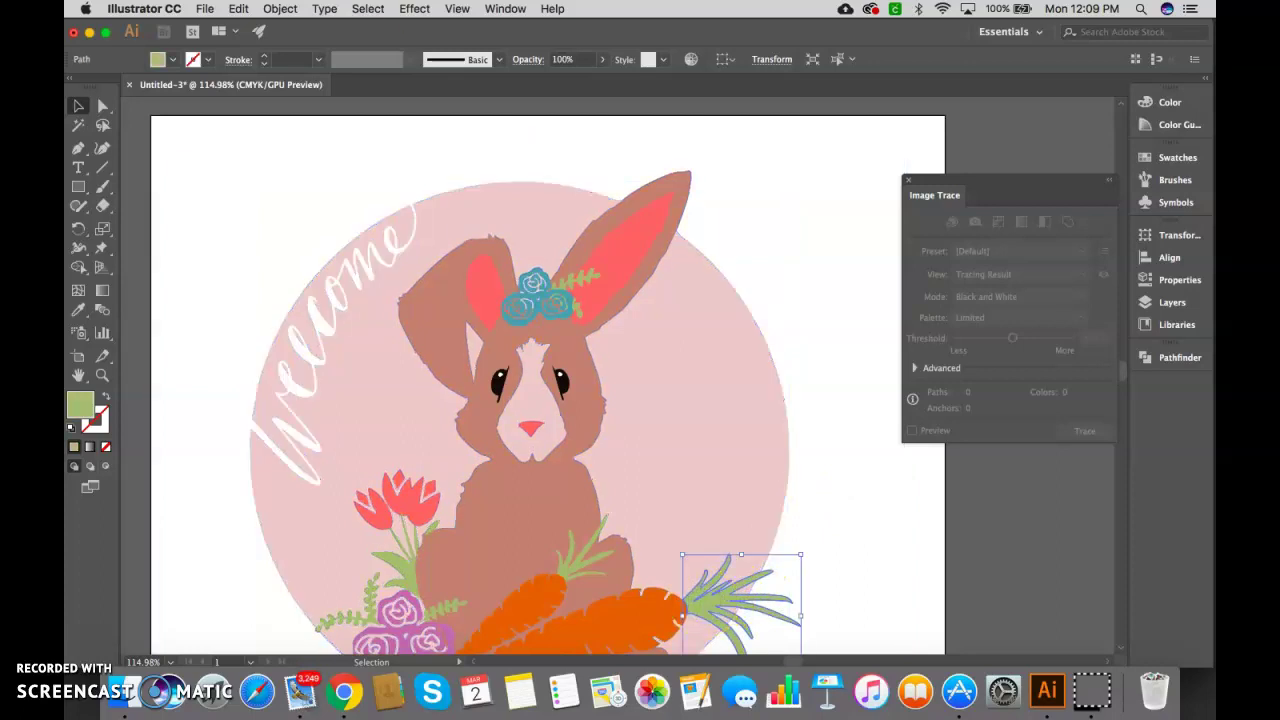
pyautogui.click(377, 11)
pyautogui.moveTo(422, 155)
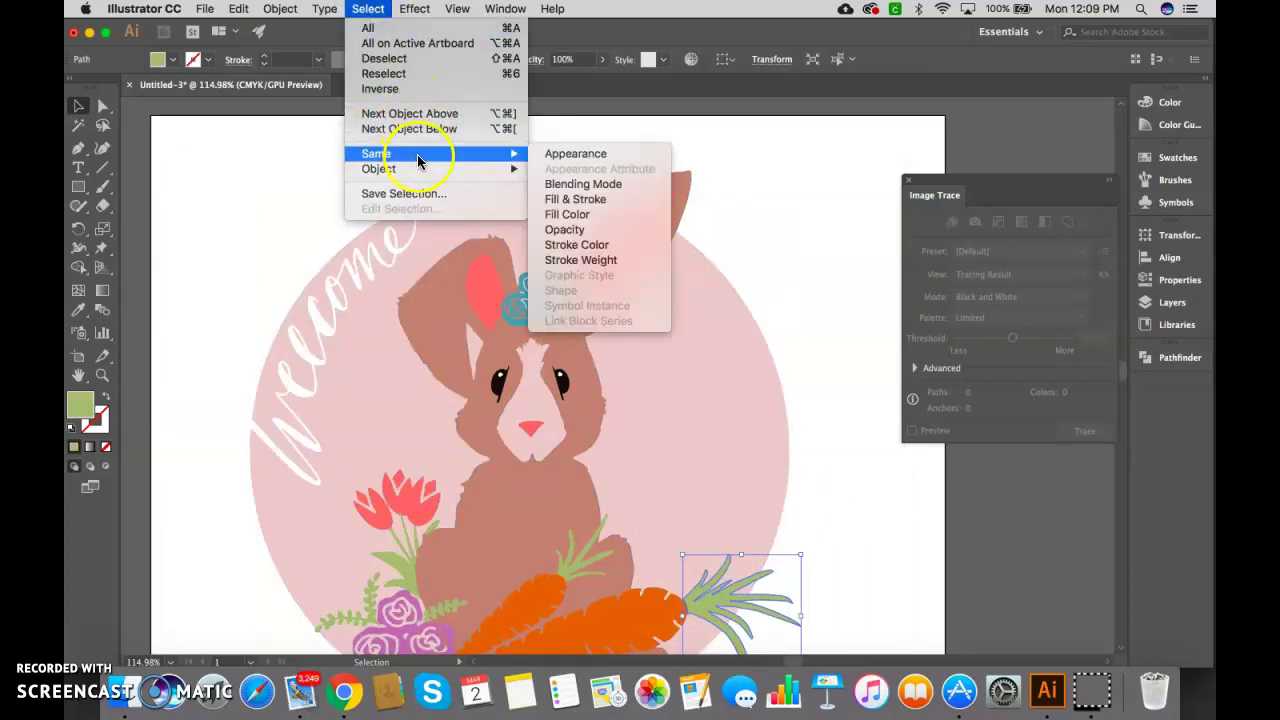
pyautogui.click(596, 214)
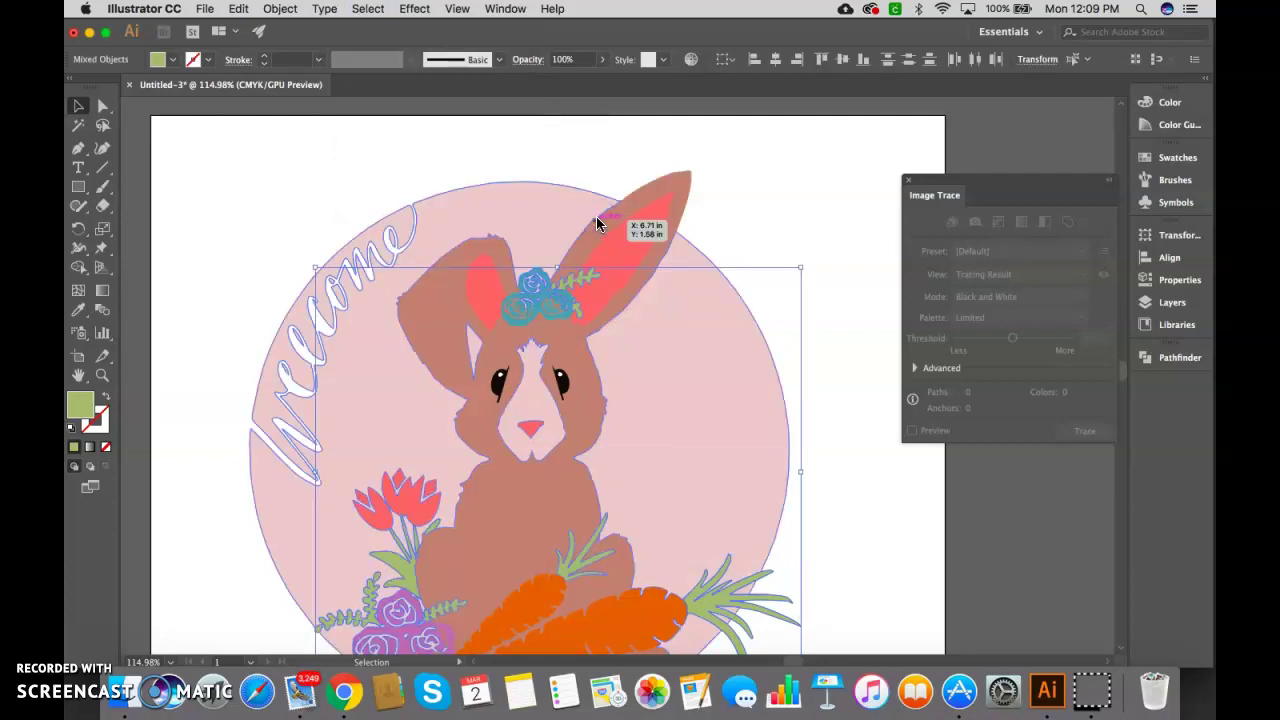
pyautogui.click(281, 9)
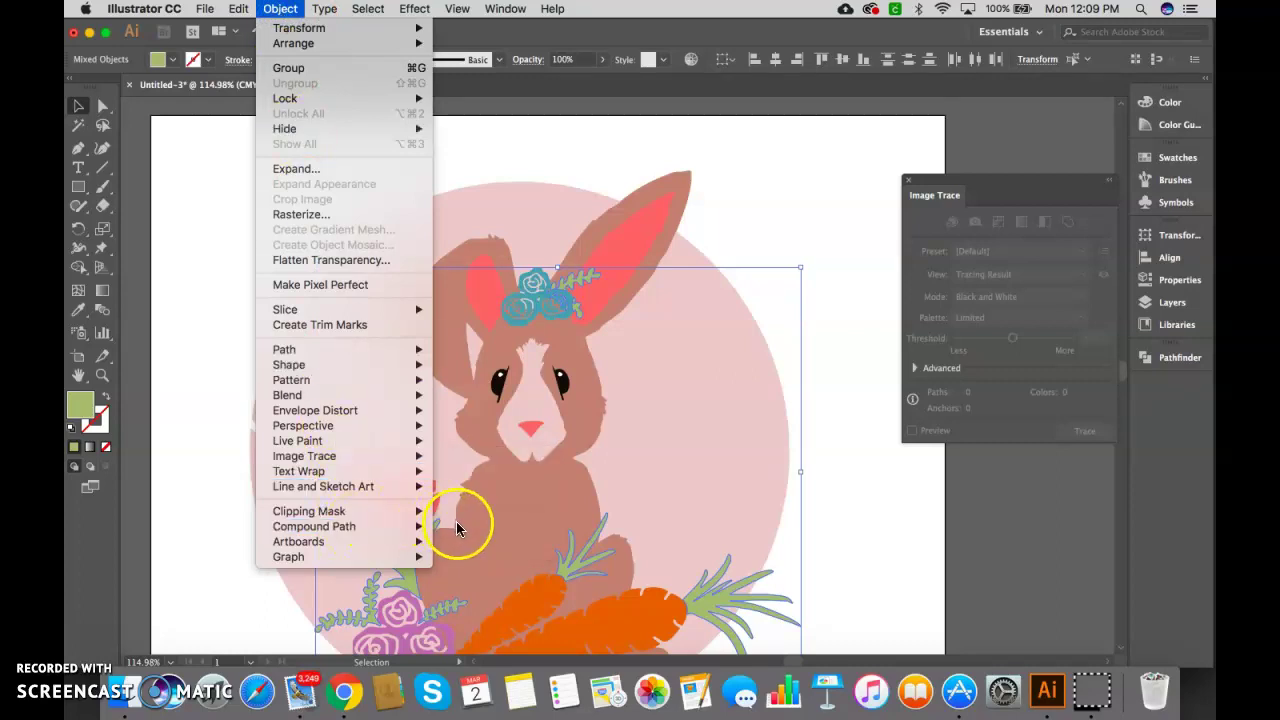
pyautogui.moveTo(406, 527)
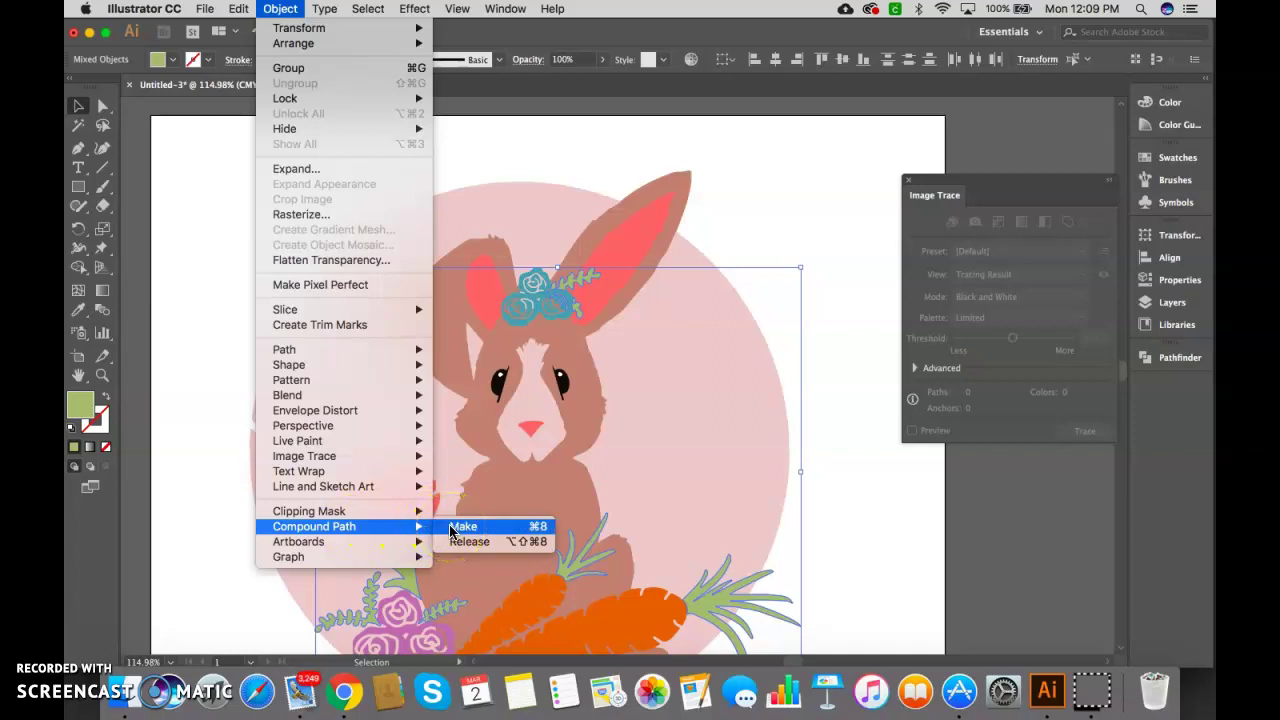
pyautogui.click(463, 527)
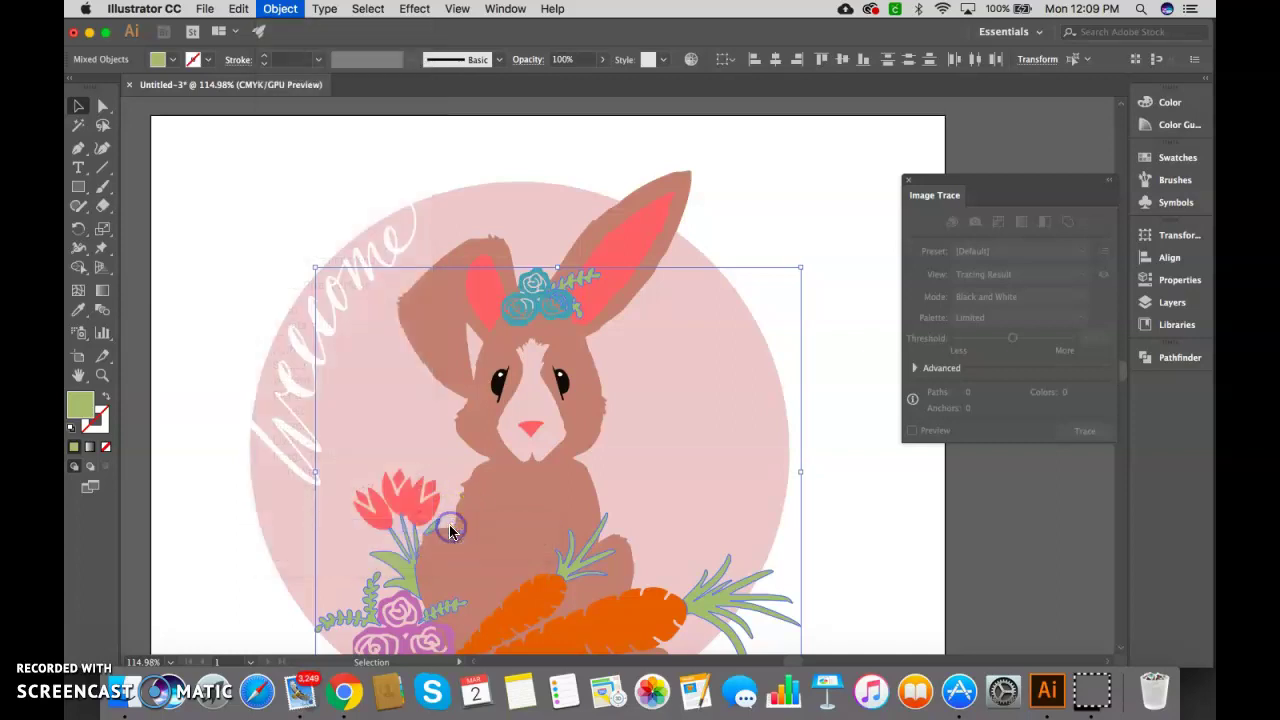
# Step: Reselect the green leaves compound path and undo an accidental move, returning it to place
pyautogui.click(805, 205)
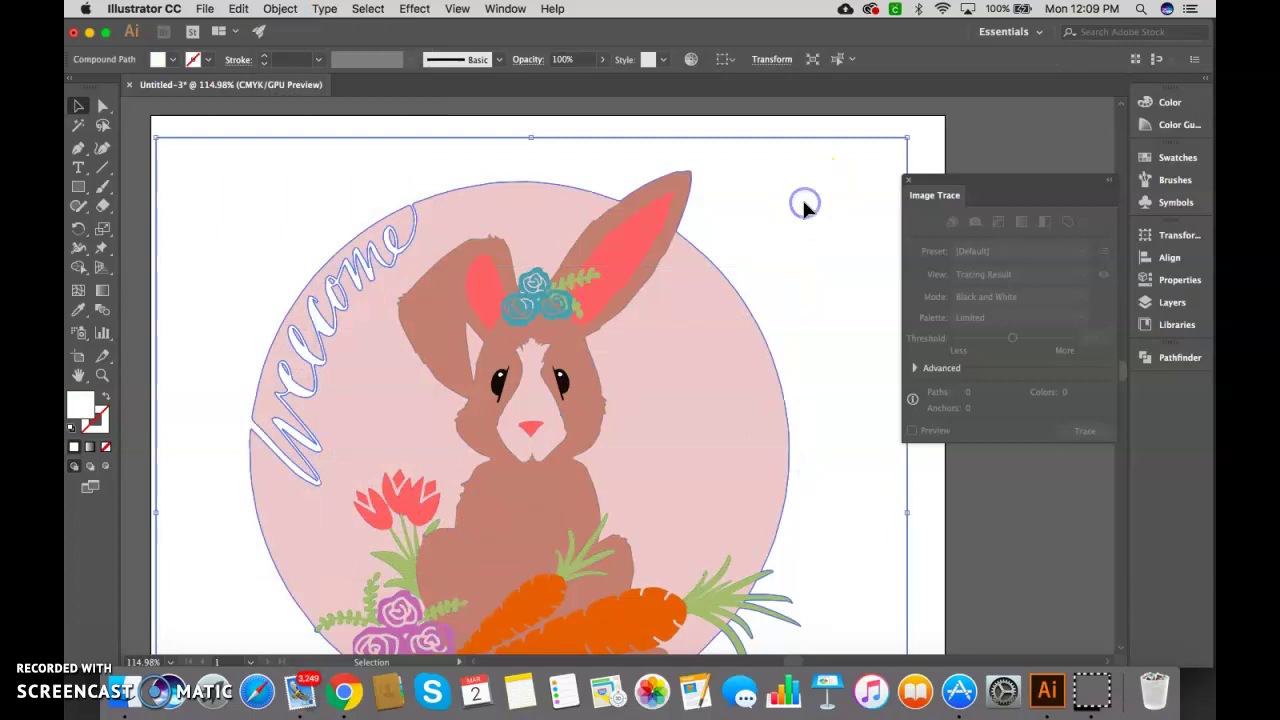
pyautogui.click(408, 574)
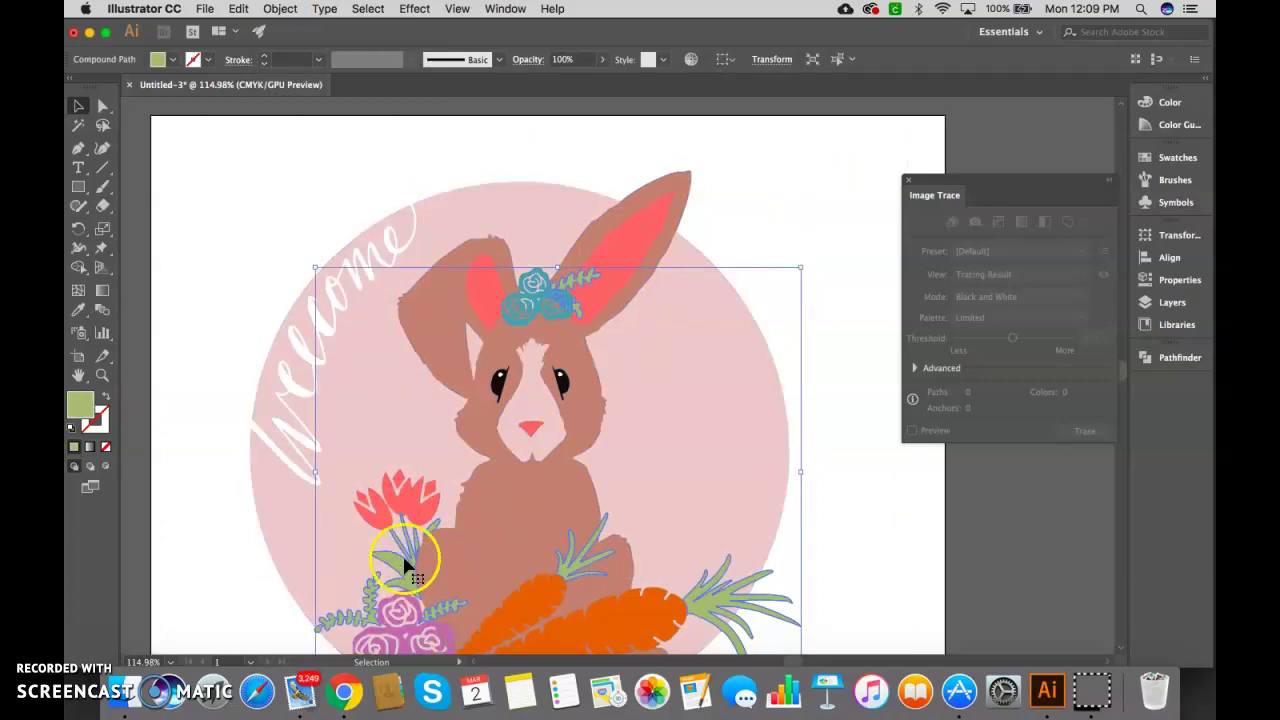
pyautogui.scroll(-5, 680, 595)
pyautogui.scroll(1, 688, 597)
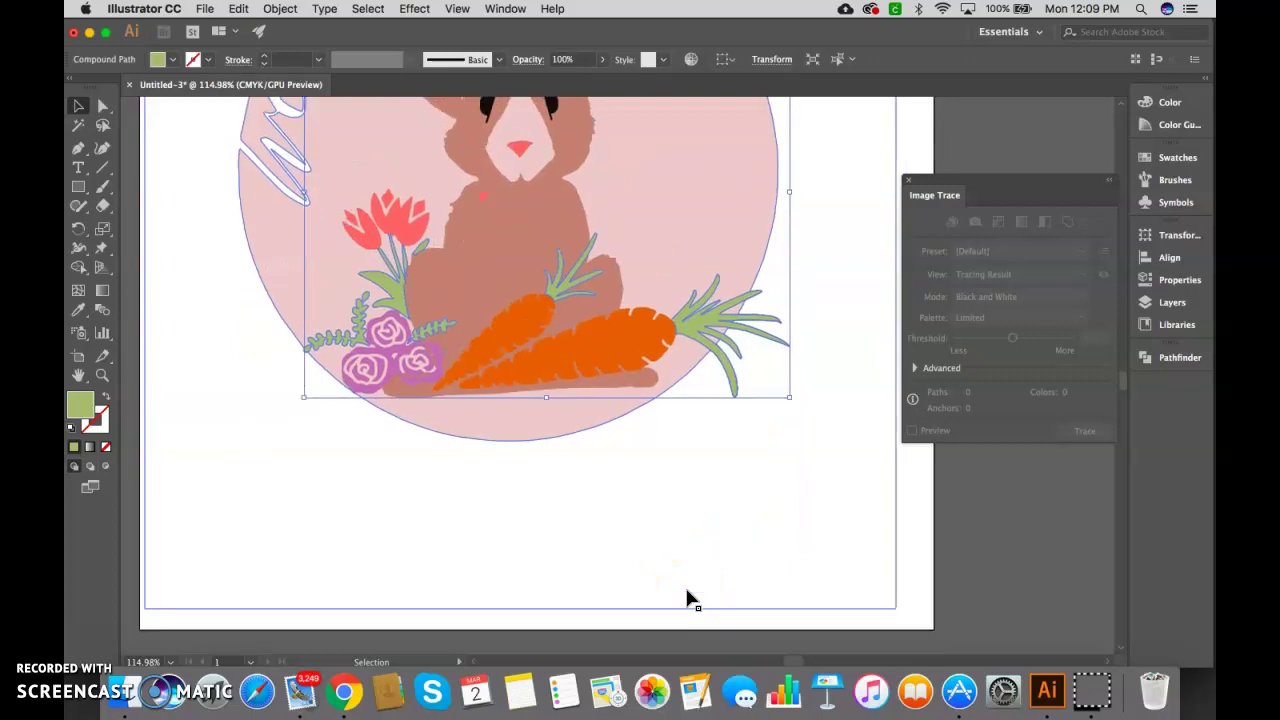
pyautogui.moveTo(694, 337); pyautogui.dragTo(820, 512)
pyautogui.hotkey('ctrl', 'z')
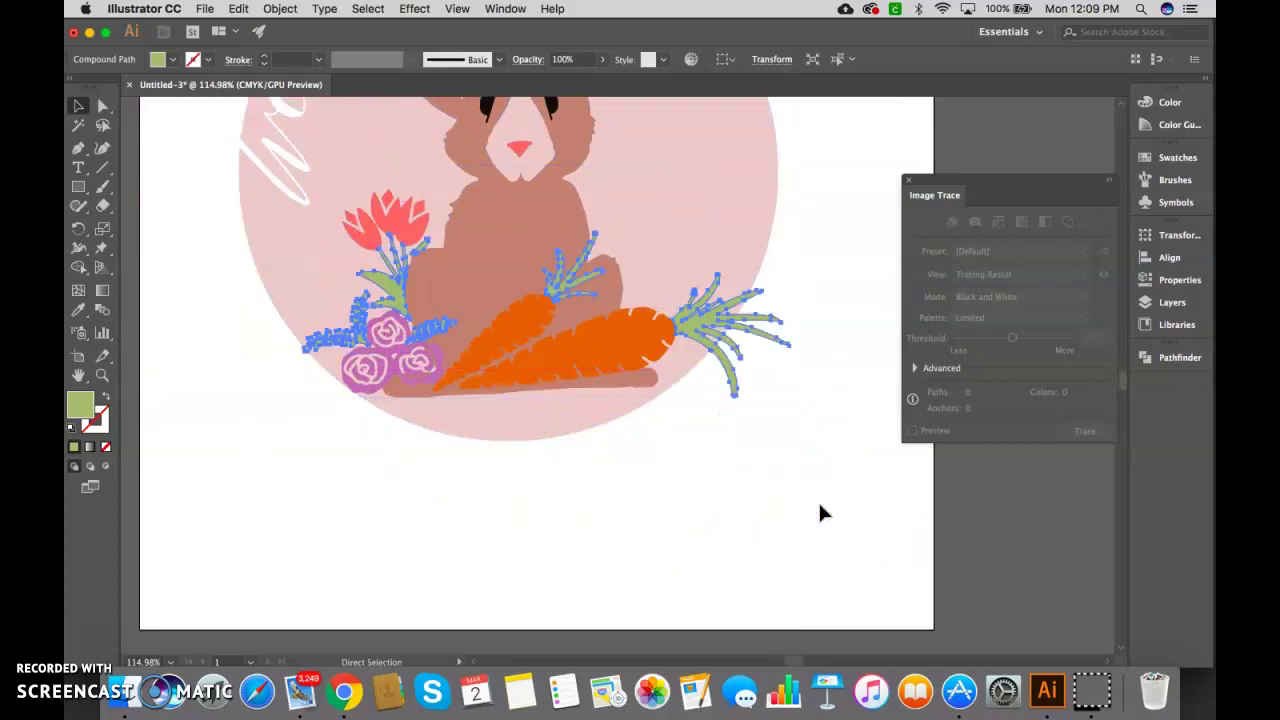
pyautogui.click(786, 409)
pyautogui.scroll(4, 786, 410)
pyautogui.scroll(-3, 786, 412)
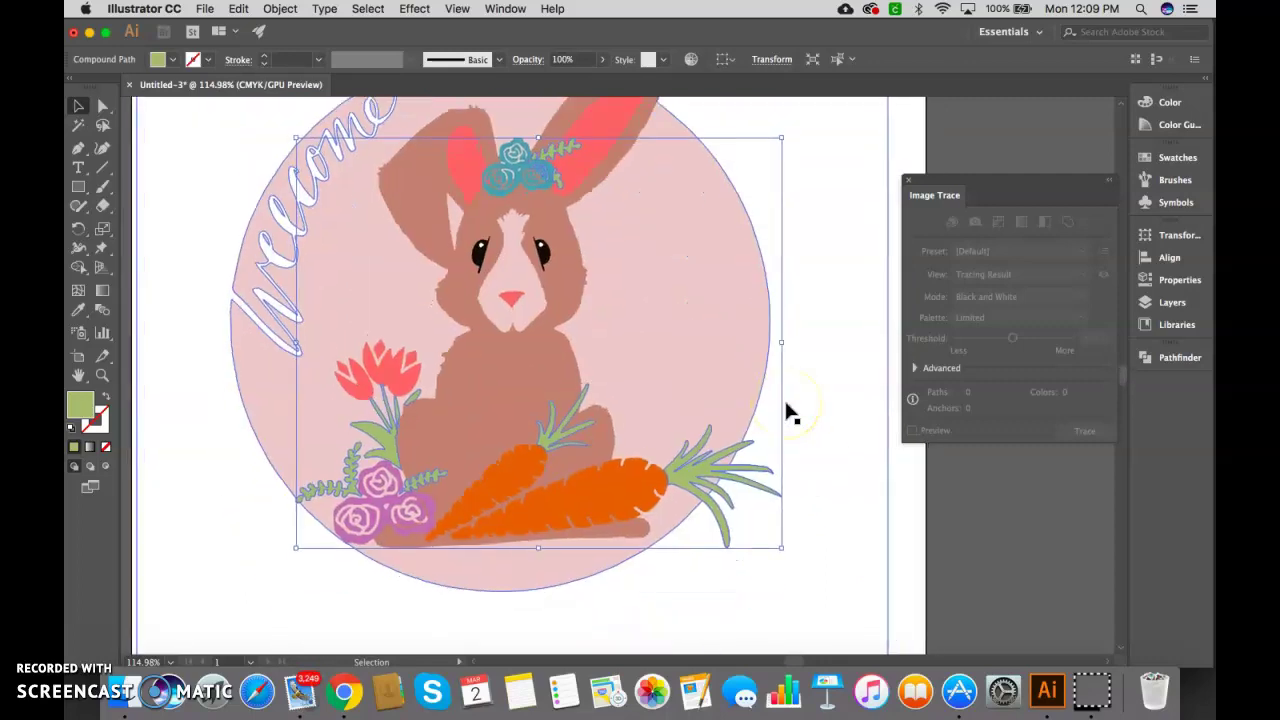
# Step: Select every orange-filled carrot shape by Same Fill Color and make them one compound path
pyautogui.click(634, 443)
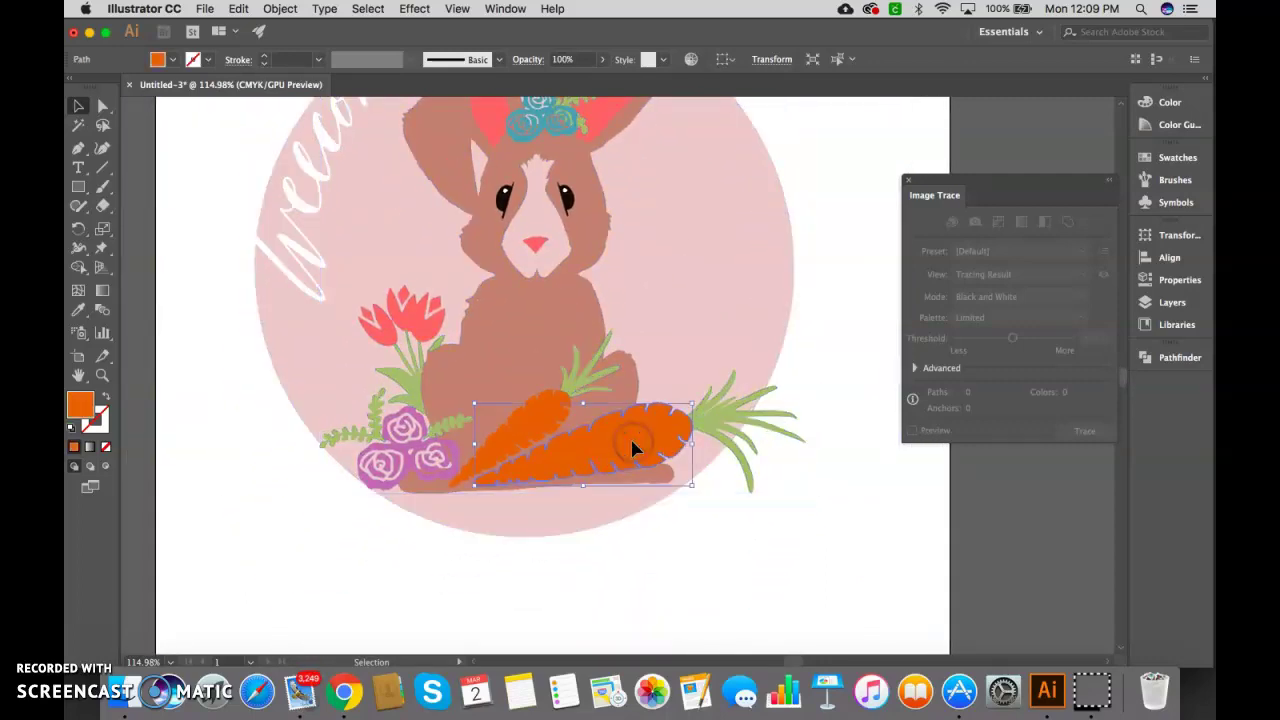
pyautogui.click(368, 8)
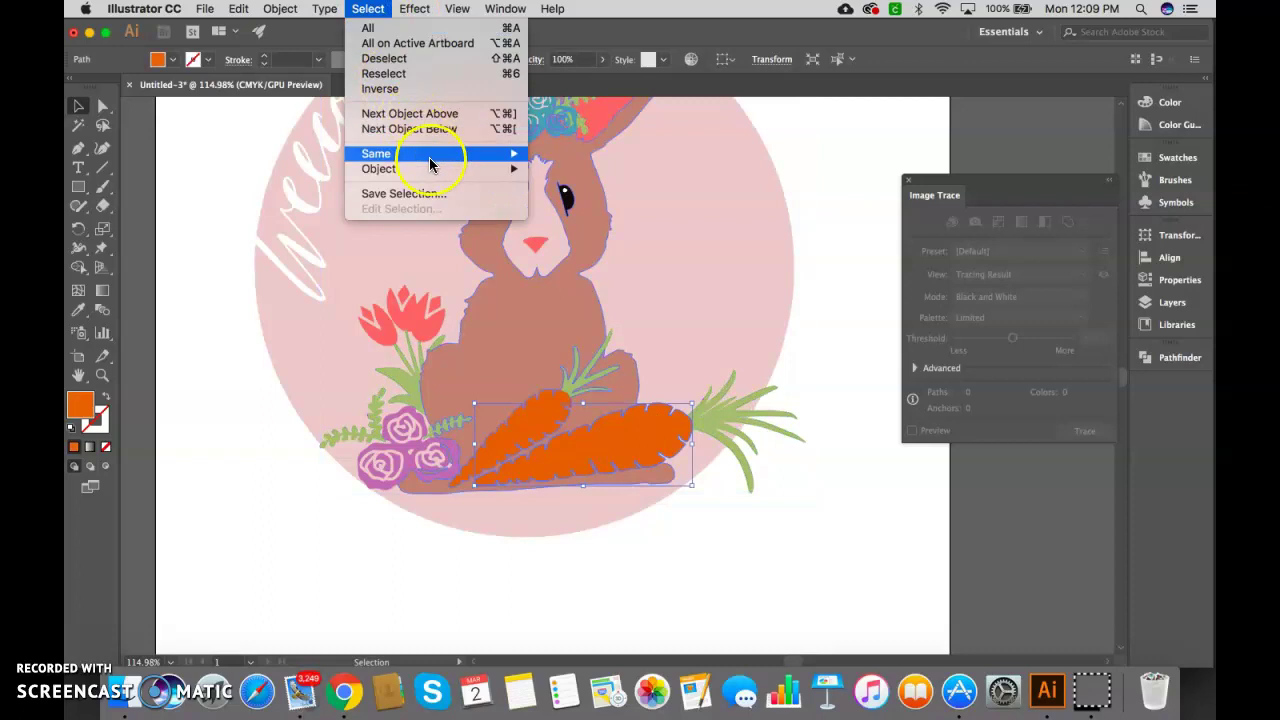
pyautogui.click(430, 163)
pyautogui.click(567, 214)
pyautogui.click(281, 9)
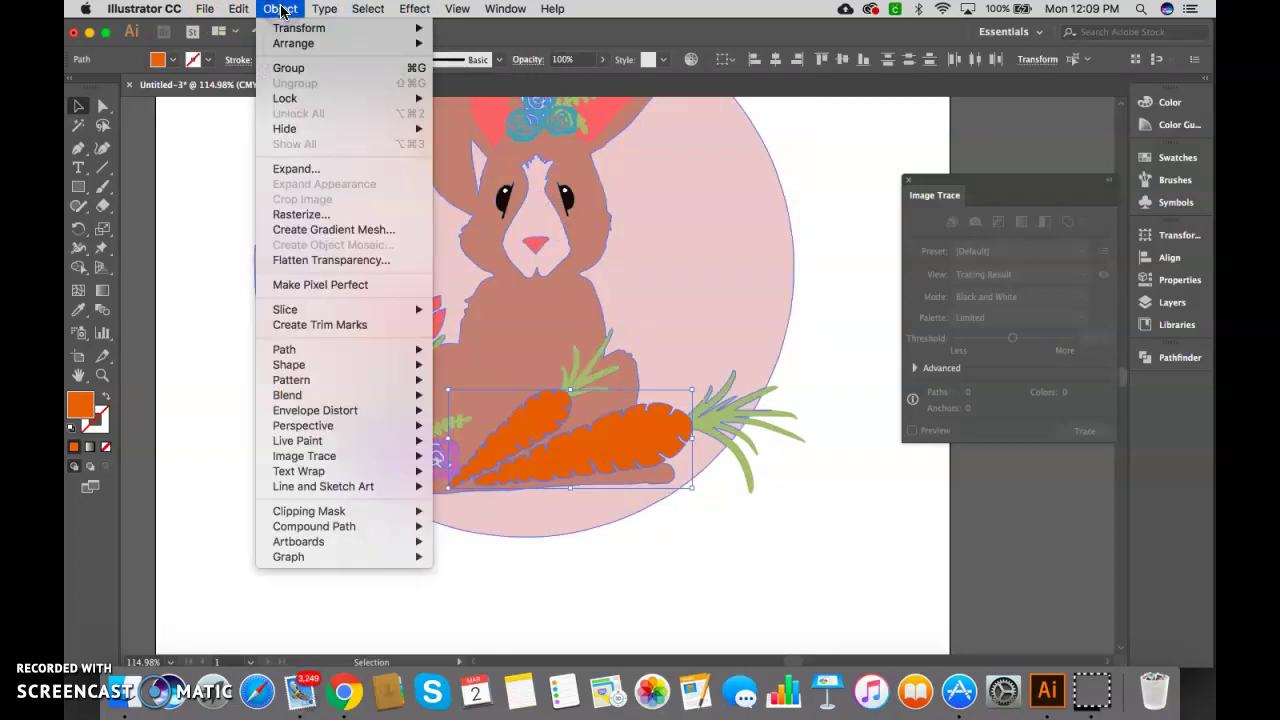
pyautogui.click(408, 527)
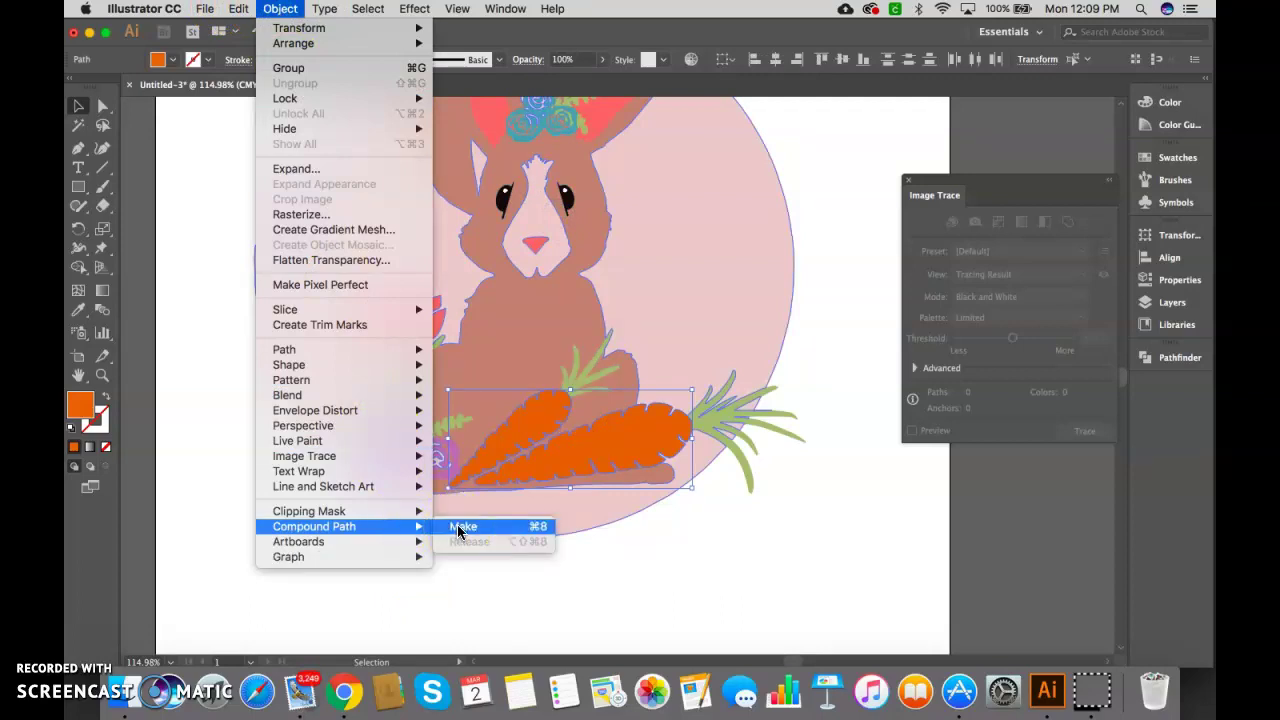
pyautogui.click(462, 527)
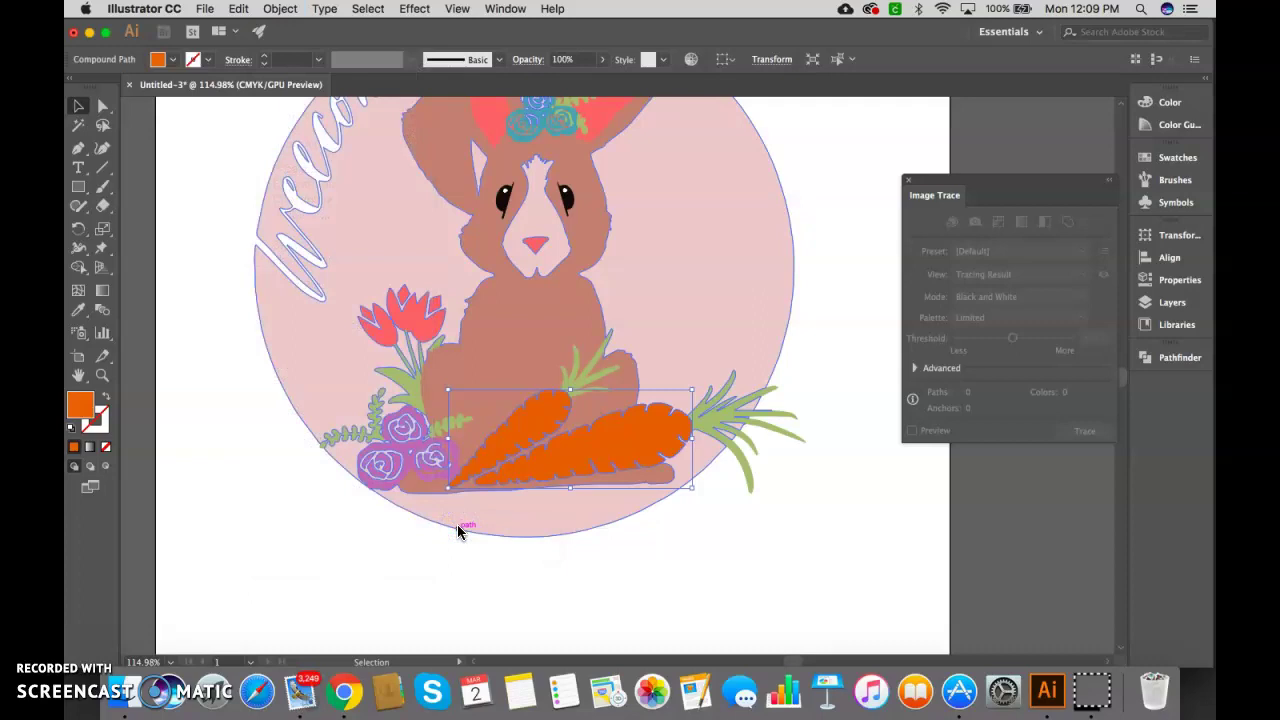
pyautogui.click(537, 380)
# Step: Turn the selected purple rose shapes into a compound path
pyautogui.click(543, 423)
pyautogui.click(578, 483)
pyautogui.scroll(3, 578, 483)
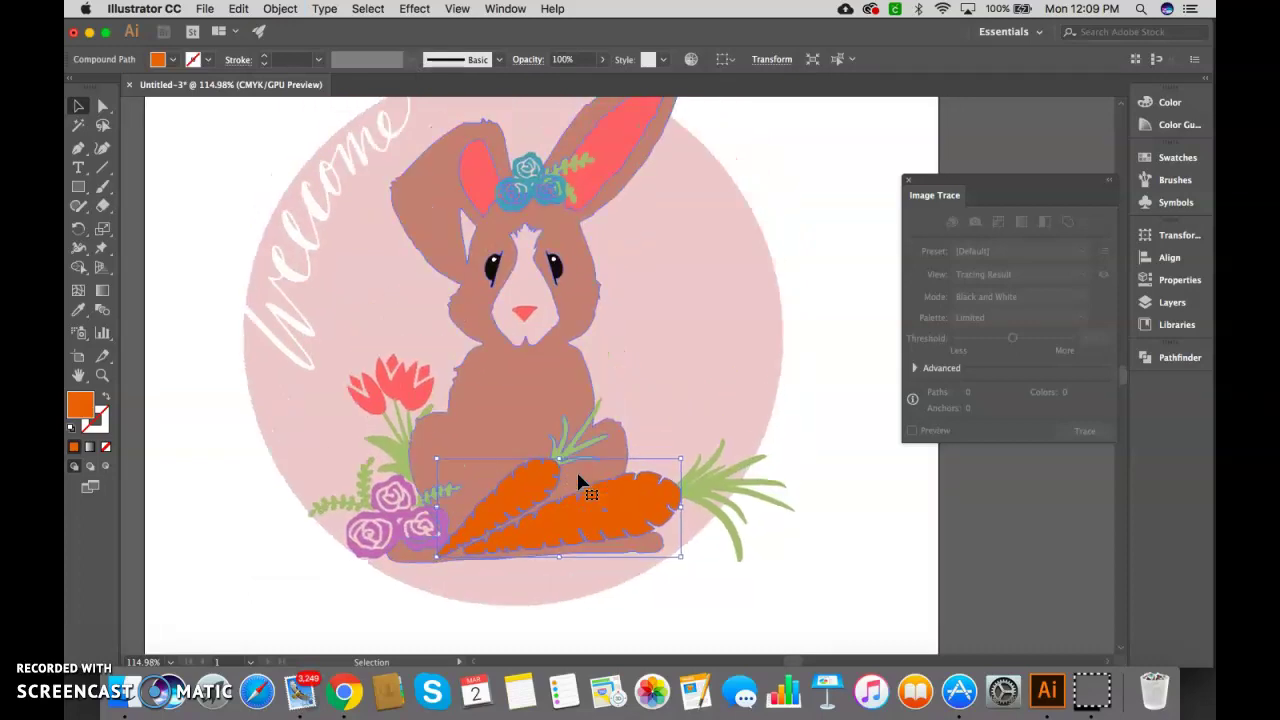
pyautogui.click(405, 532)
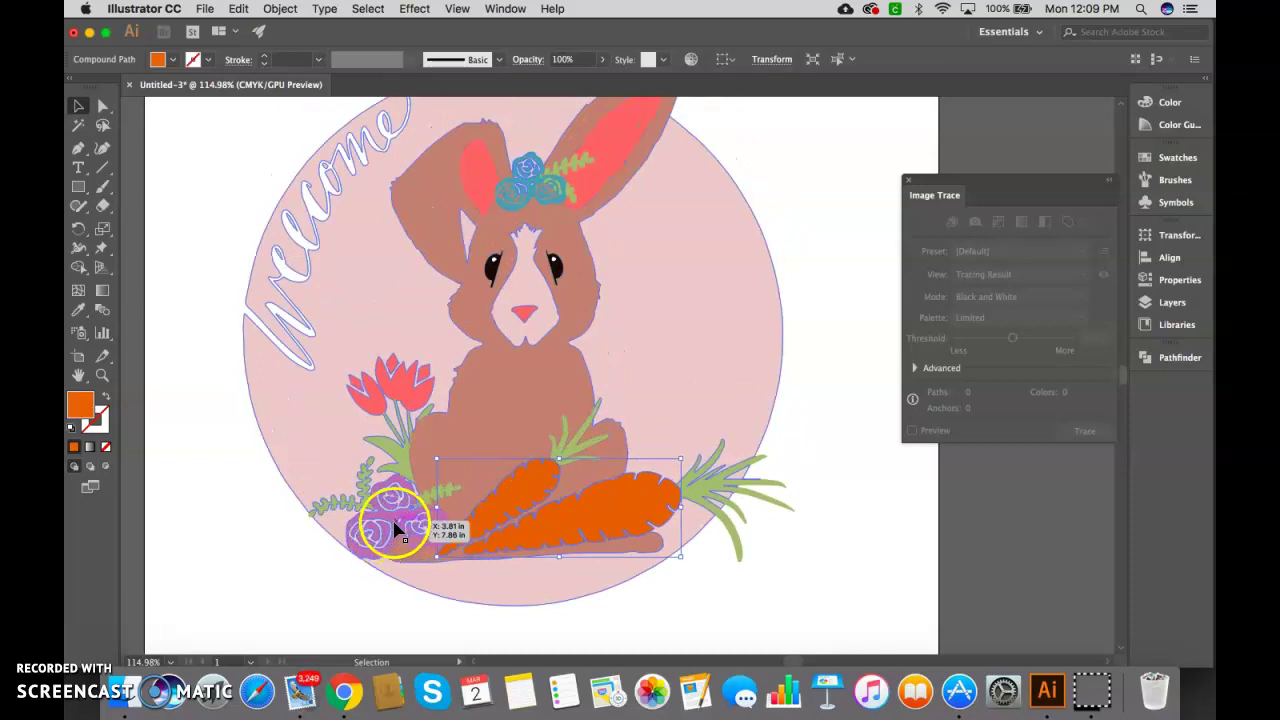
pyautogui.click(282, 9)
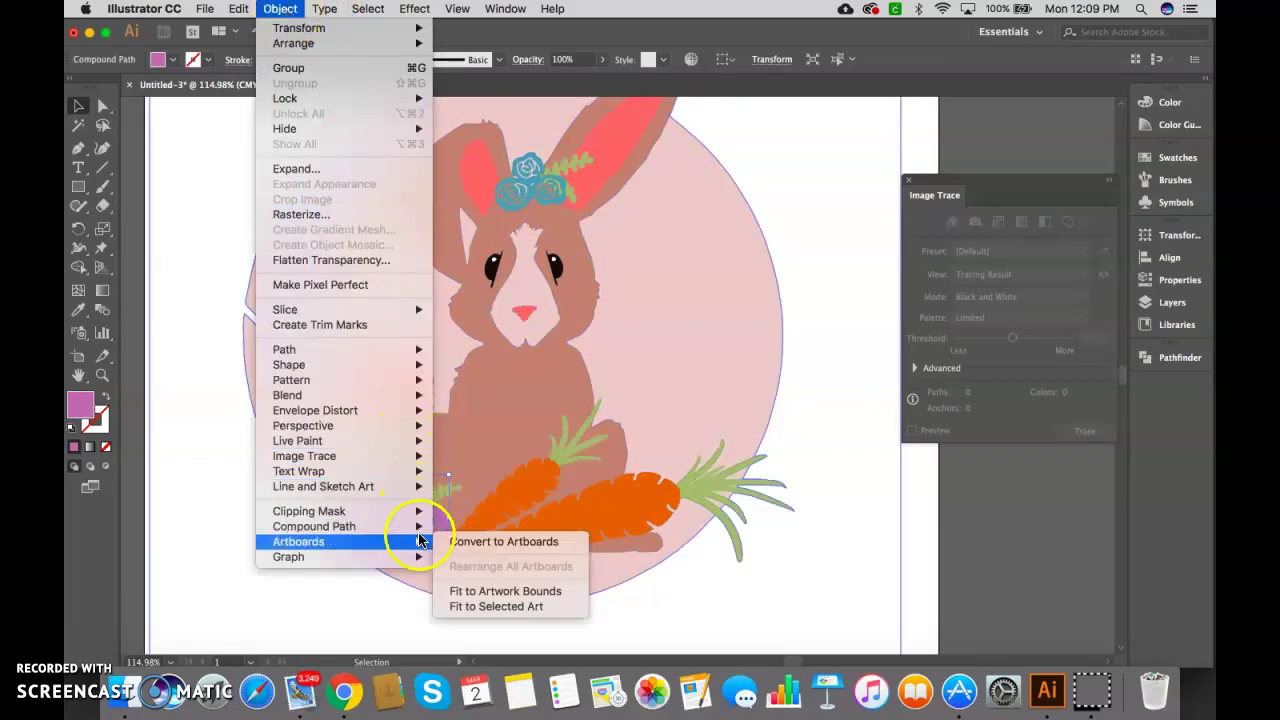
pyautogui.moveTo(418, 528)
pyautogui.click(459, 528)
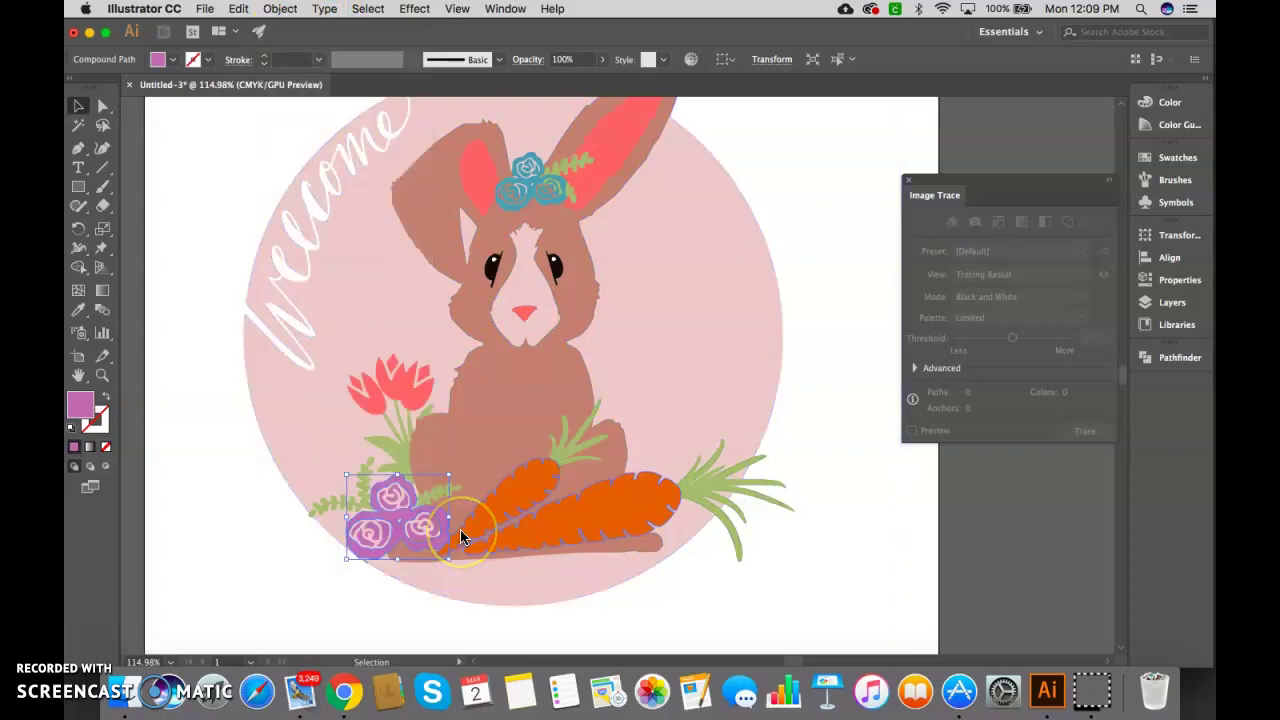
# Step: Nudge the rose cluster slightly down and left, then send it backward
pyautogui.click(445, 503)
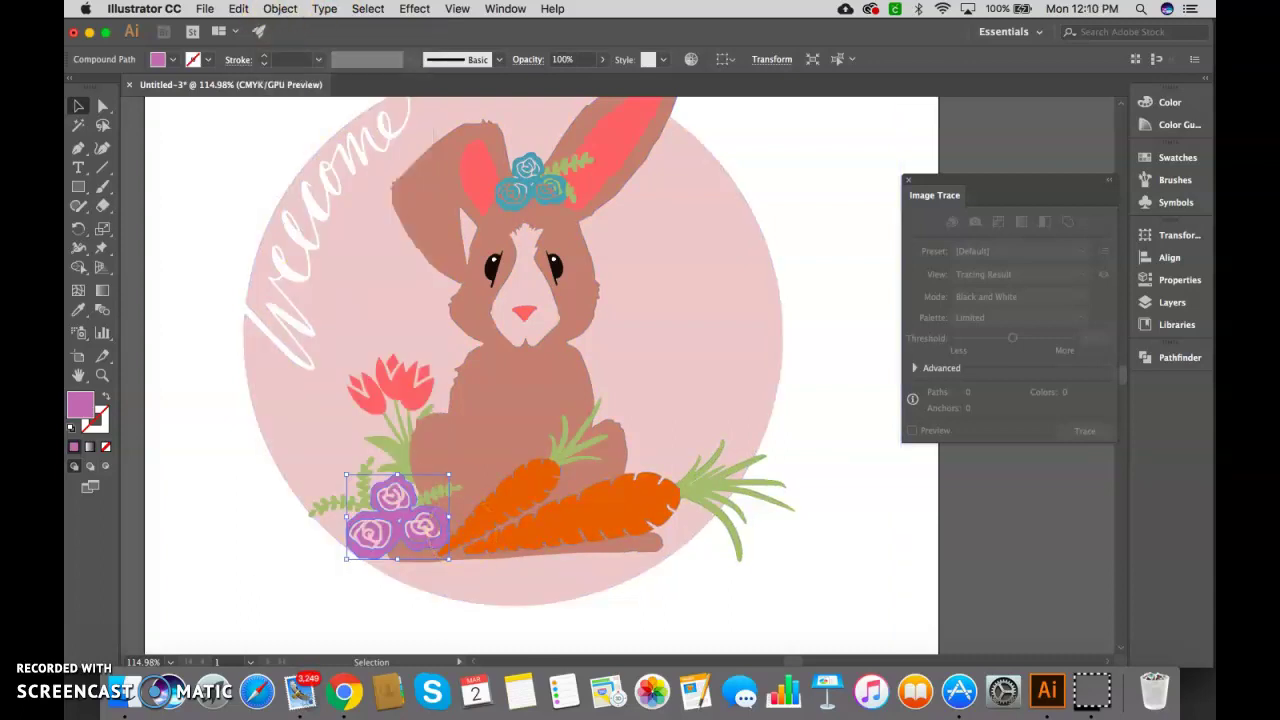
pyautogui.click(388, 8)
pyautogui.moveTo(437, 155)
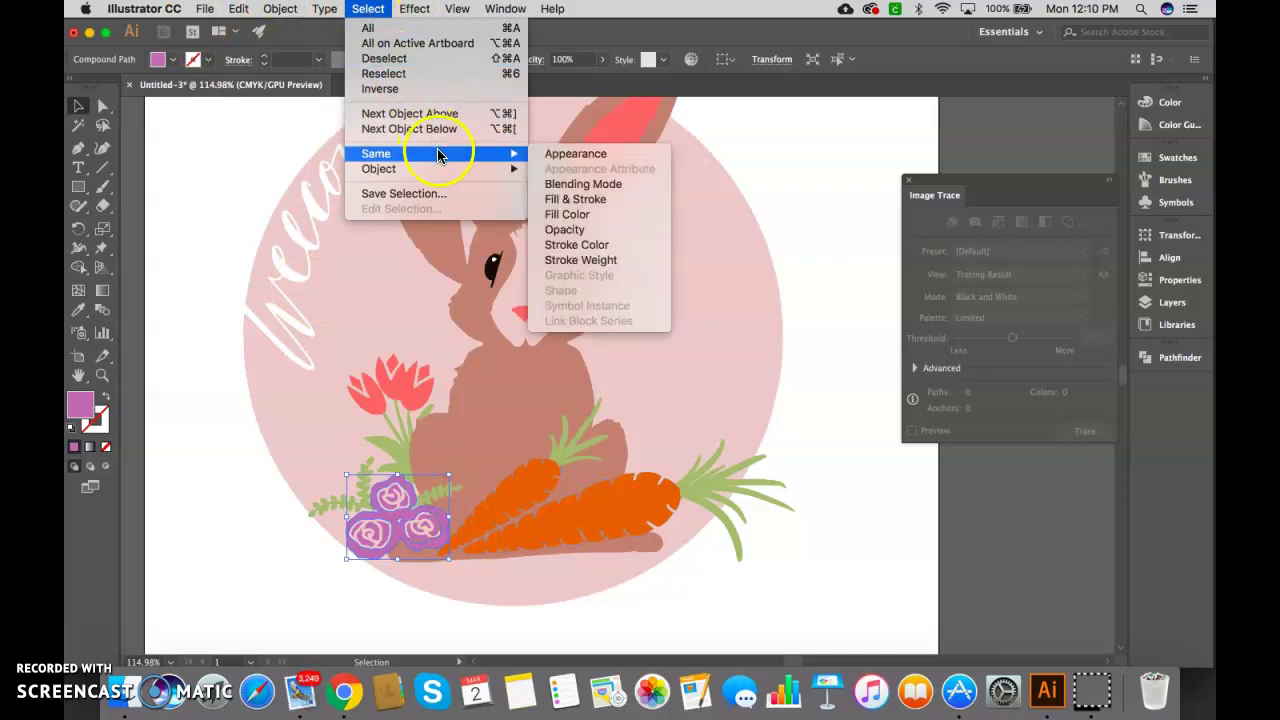
pyautogui.click(612, 214)
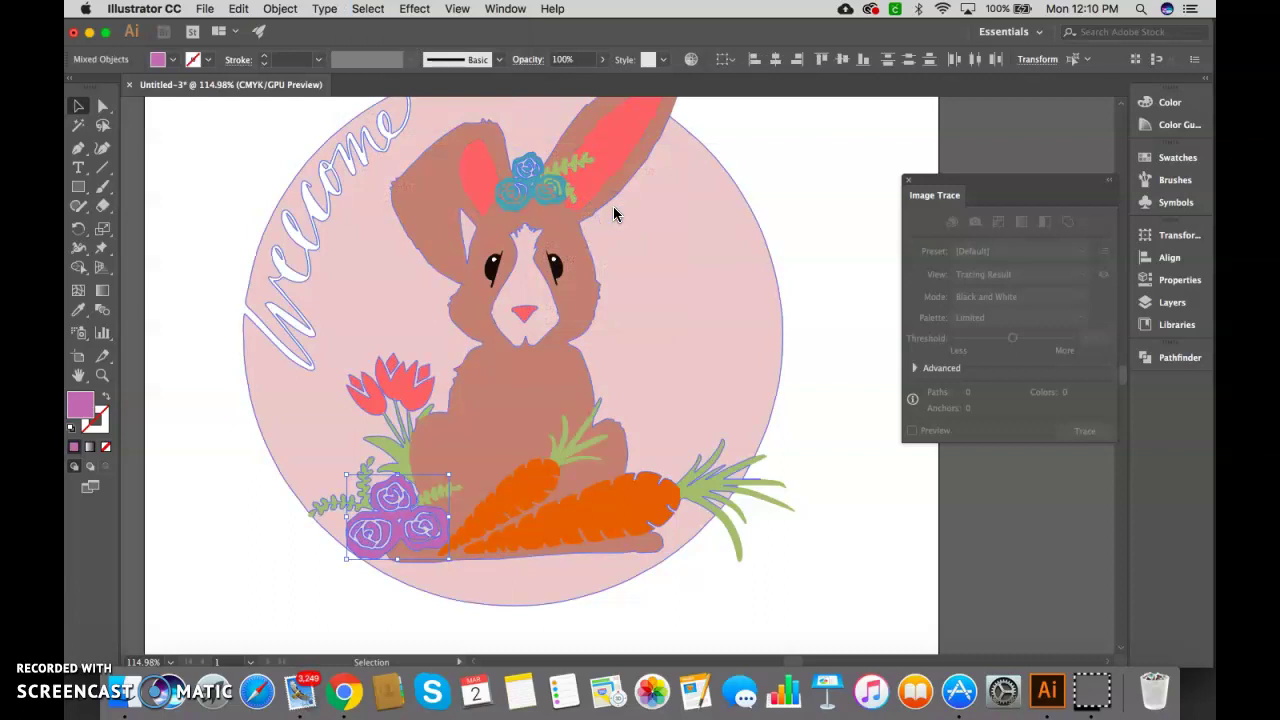
pyautogui.click(762, 168)
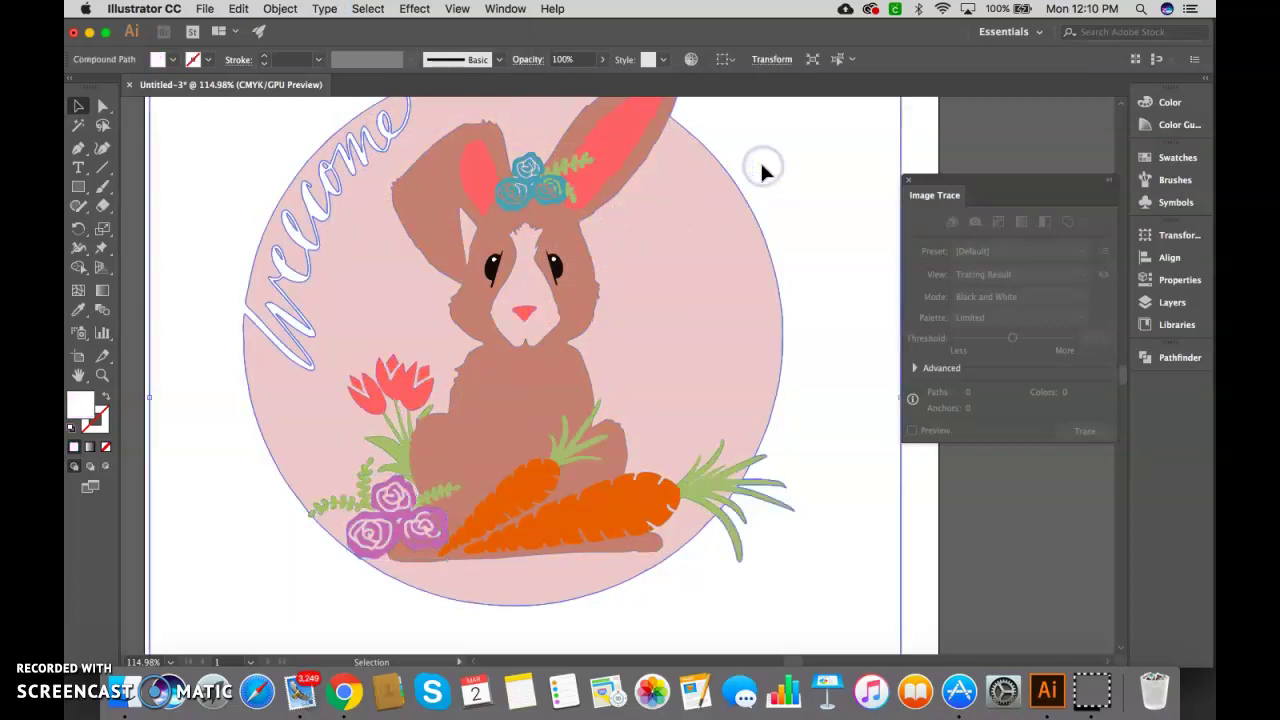
pyautogui.click(909, 157)
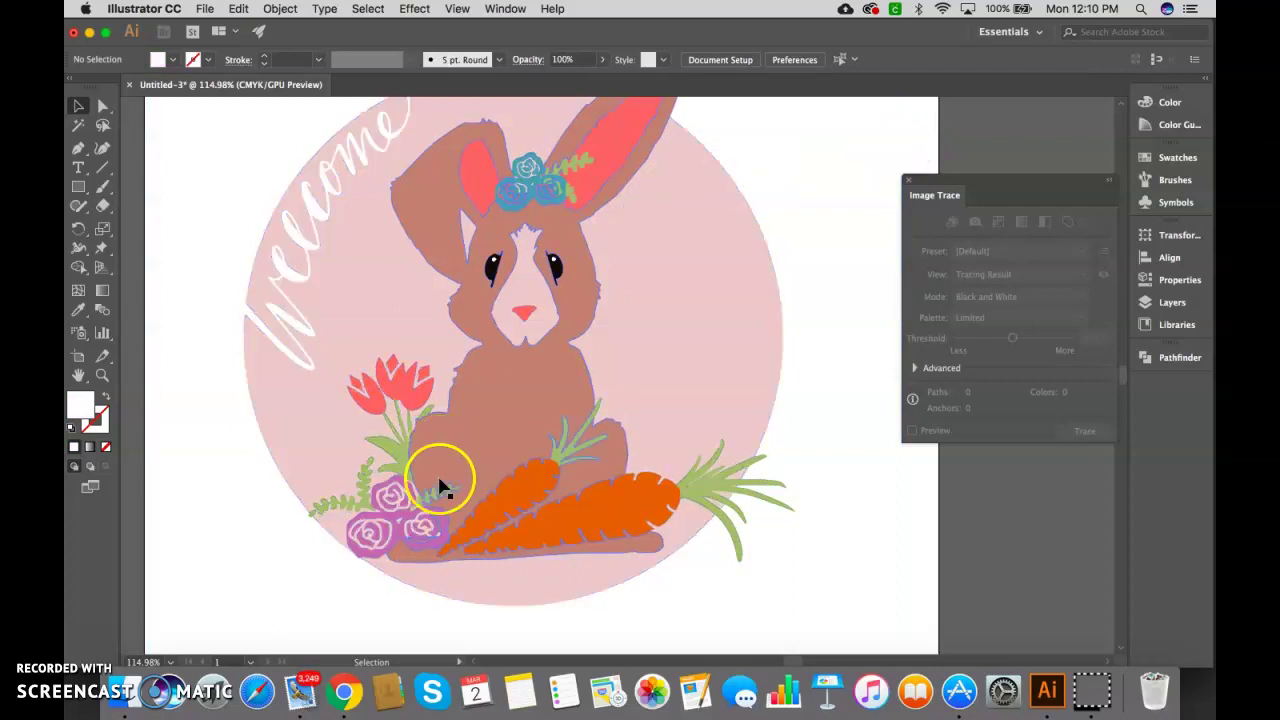
pyautogui.click(405, 527)
pyautogui.moveTo(405, 527); pyautogui.dragTo(392, 540)
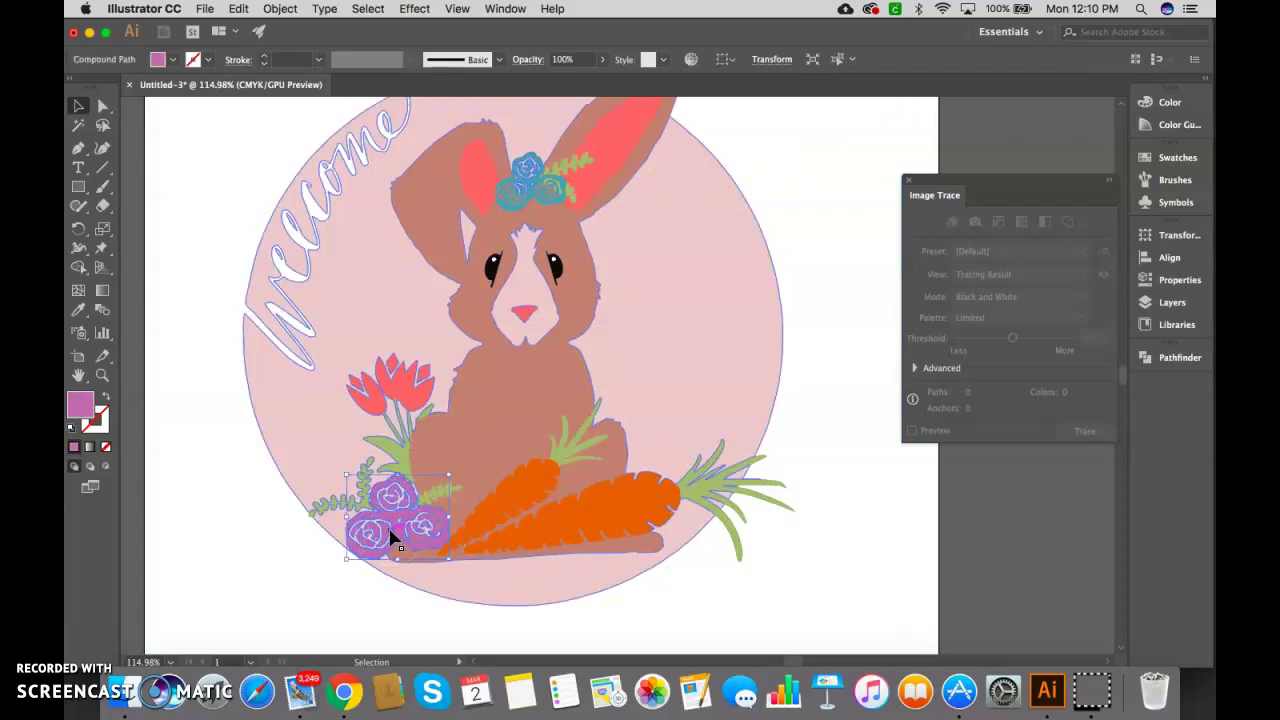
pyautogui.press('super+bracketleft')
# Step: Make the orange carrot shapes into one compound path
pyautogui.click(392, 540)
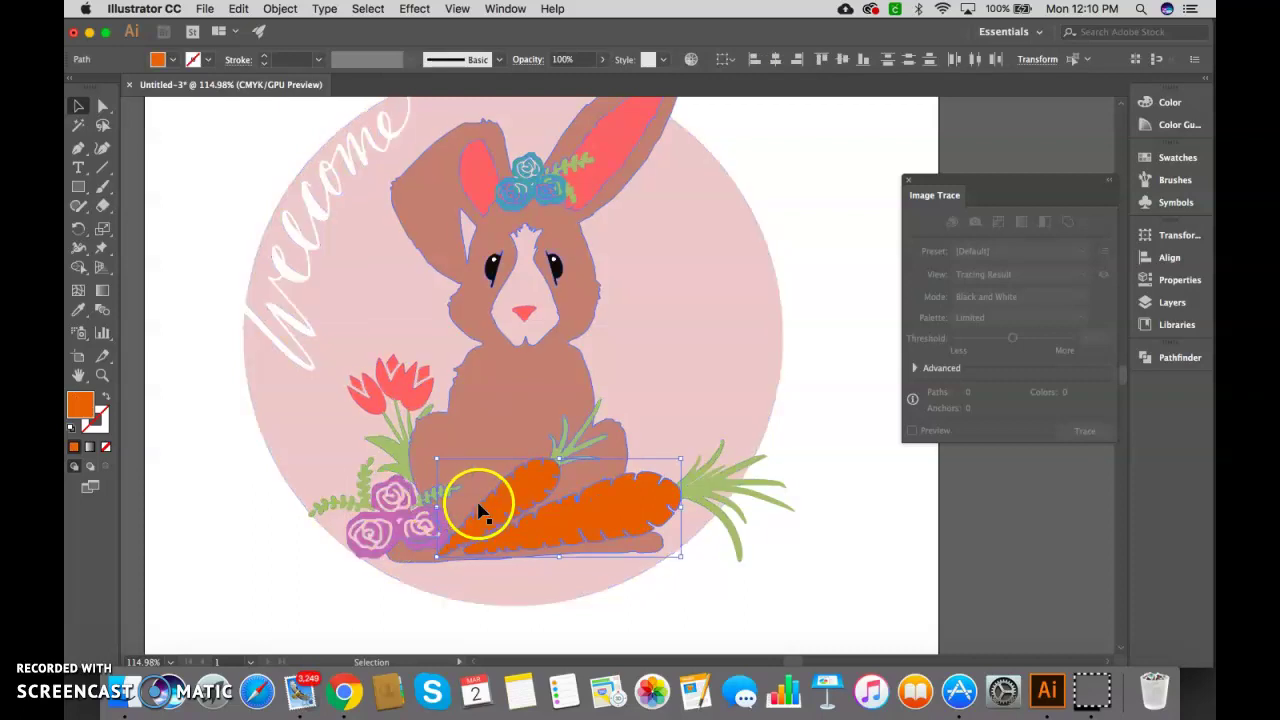
pyautogui.click(288, 9)
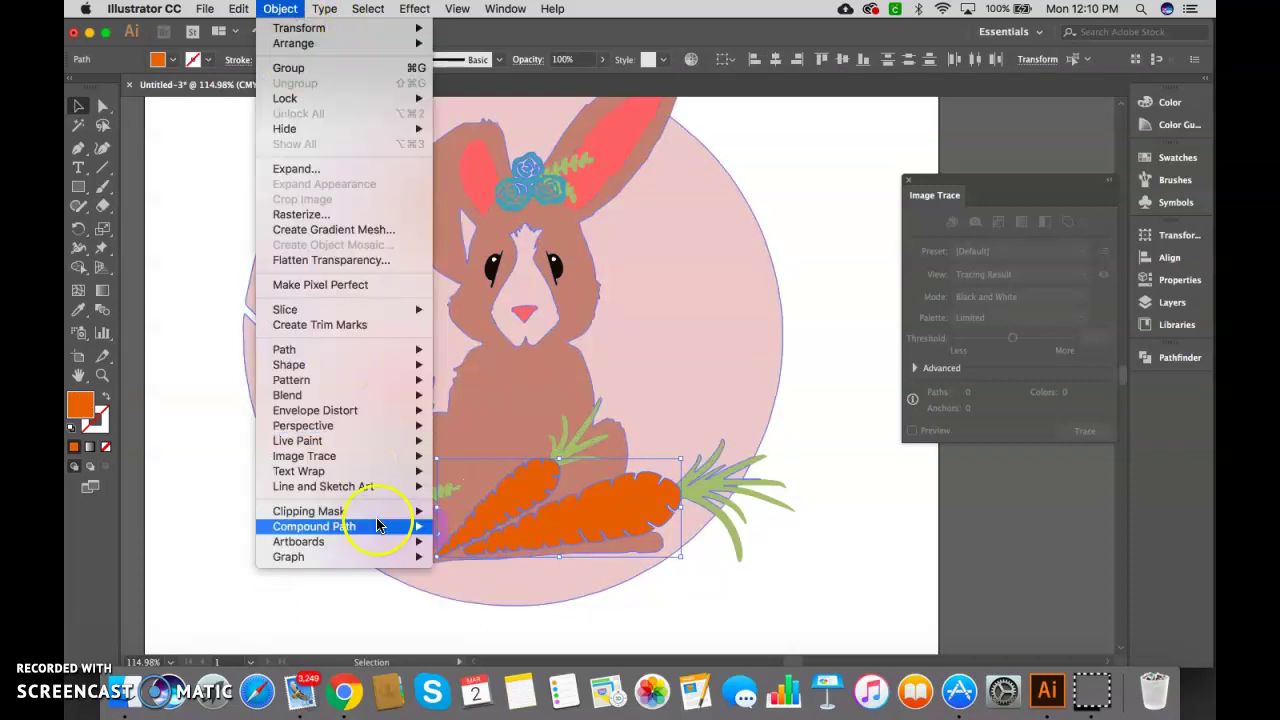
pyautogui.press('Escape')
pyautogui.click(280, 9)
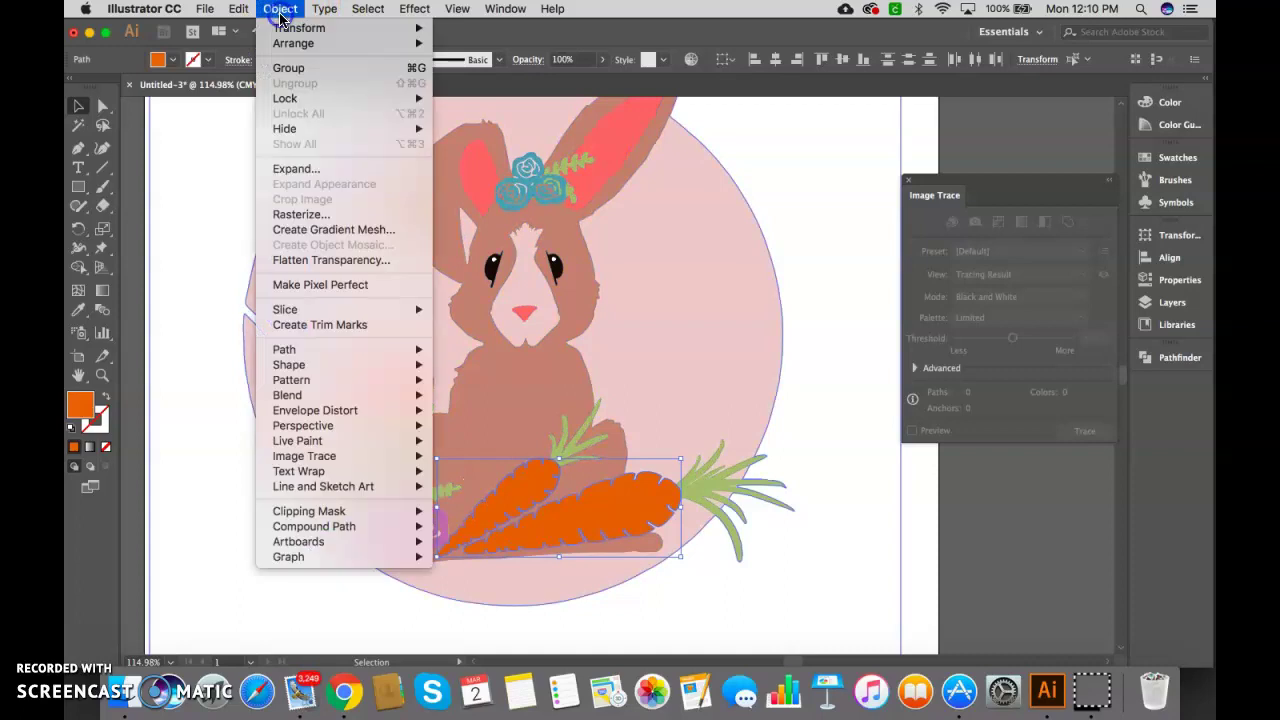
pyautogui.moveTo(357, 526)
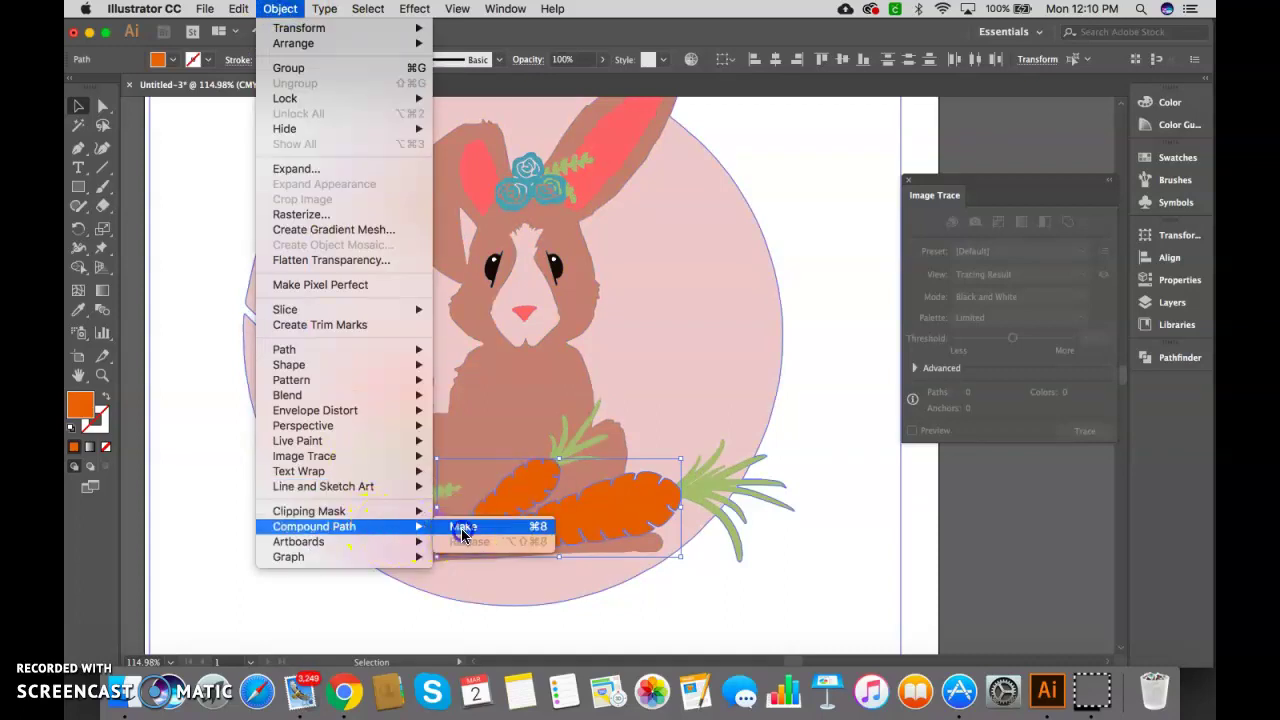
pyautogui.click(460, 528)
# Step: Select all purple-filled rose shapes by Same Fill Color and merge them into one compound path
pyautogui.click(429, 517)
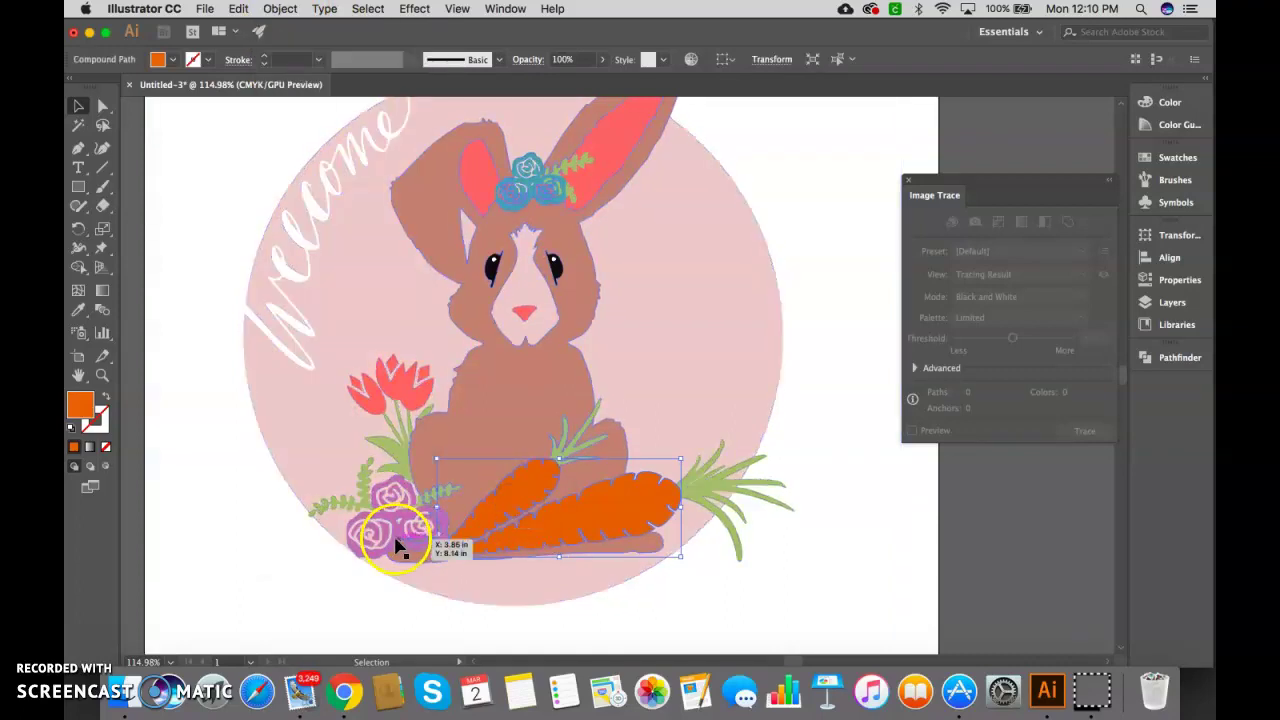
pyautogui.keyDown('shift'); pyautogui.click(360, 300); pyautogui.keyUp('shift')
pyautogui.click(367, 9)
pyautogui.click(443, 154)
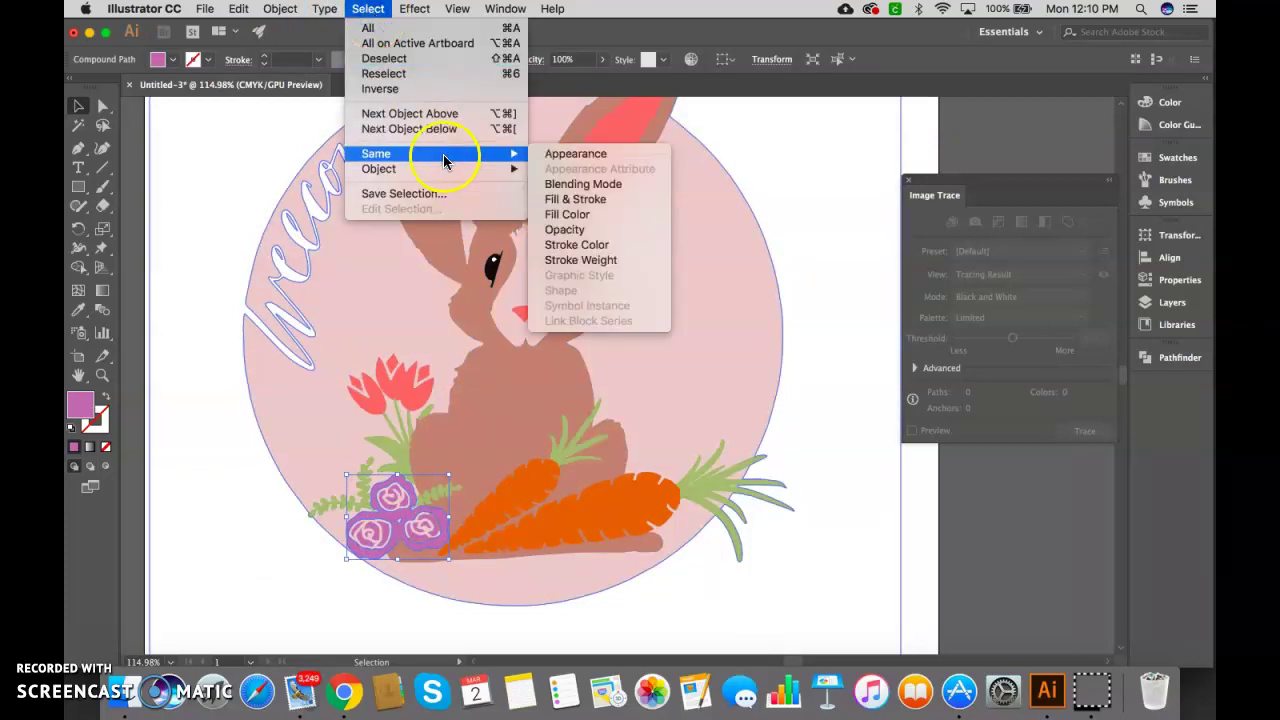
pyautogui.click(567, 214)
pyautogui.click(280, 9)
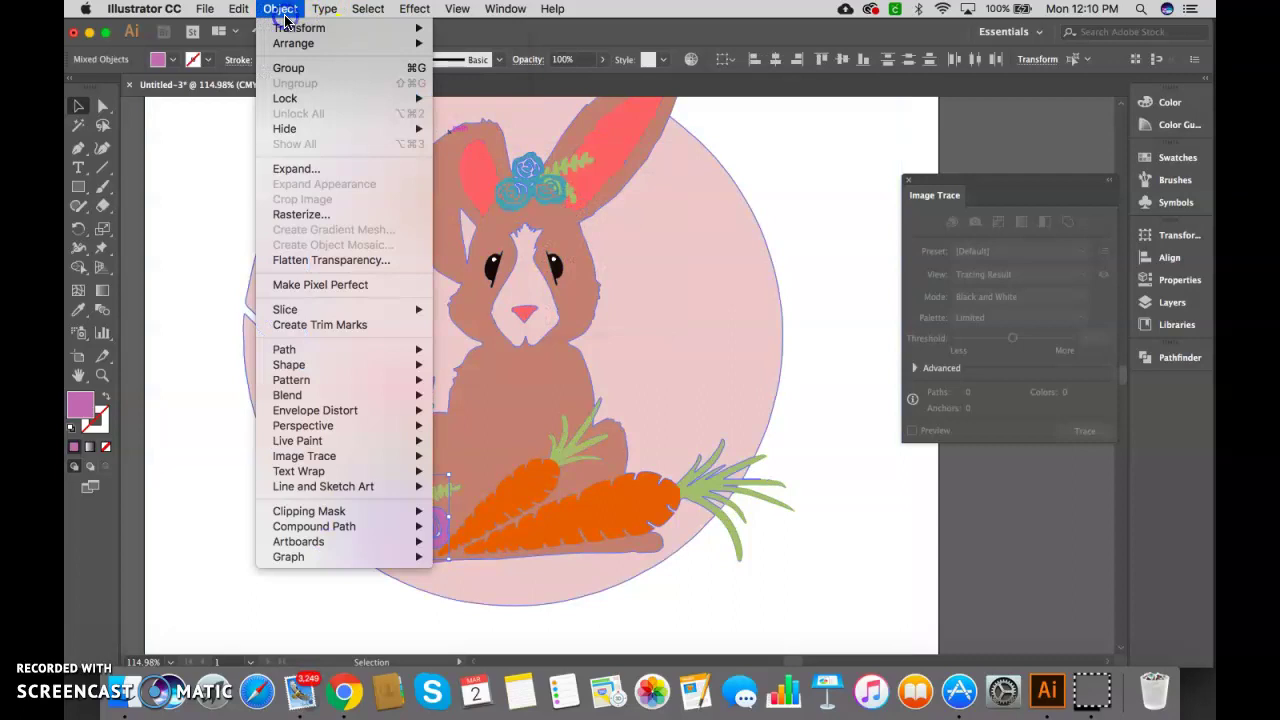
pyautogui.moveTo(409, 524)
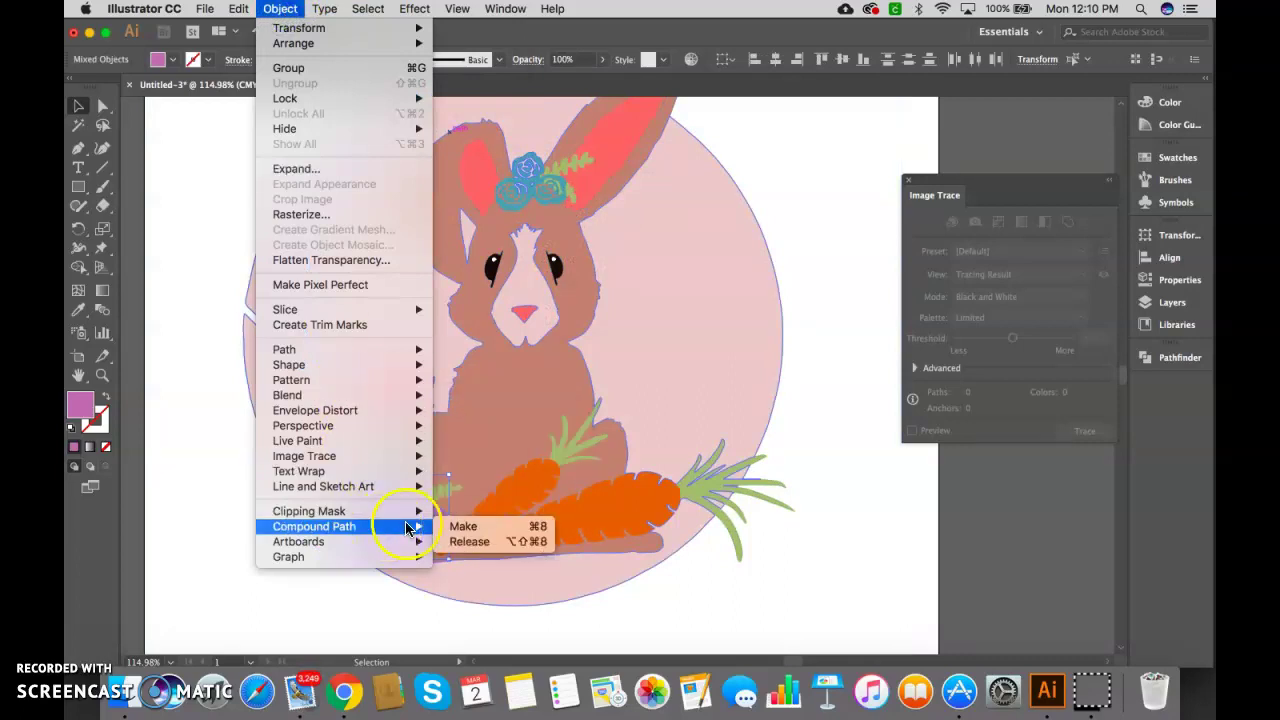
pyautogui.click(466, 524)
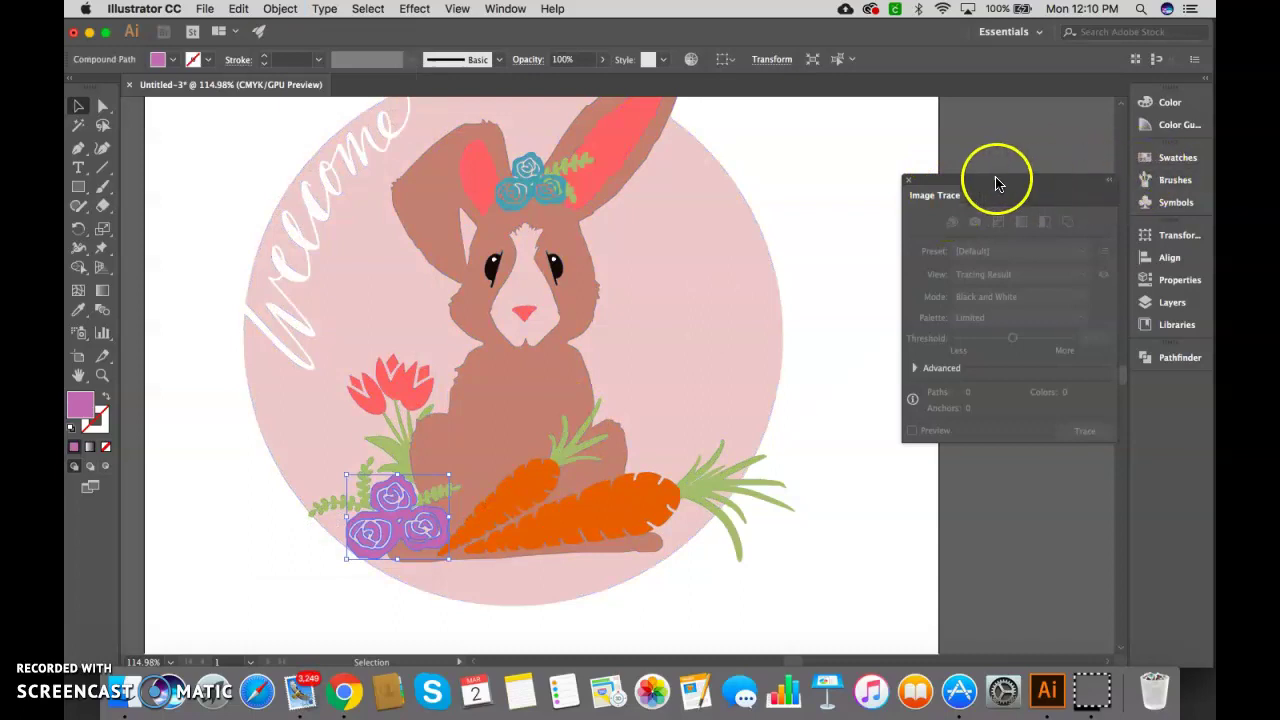
# Step: Close Image Trace, expand Layer 1 in the Layers panel, and target the rose compound path
pyautogui.click(908, 180)
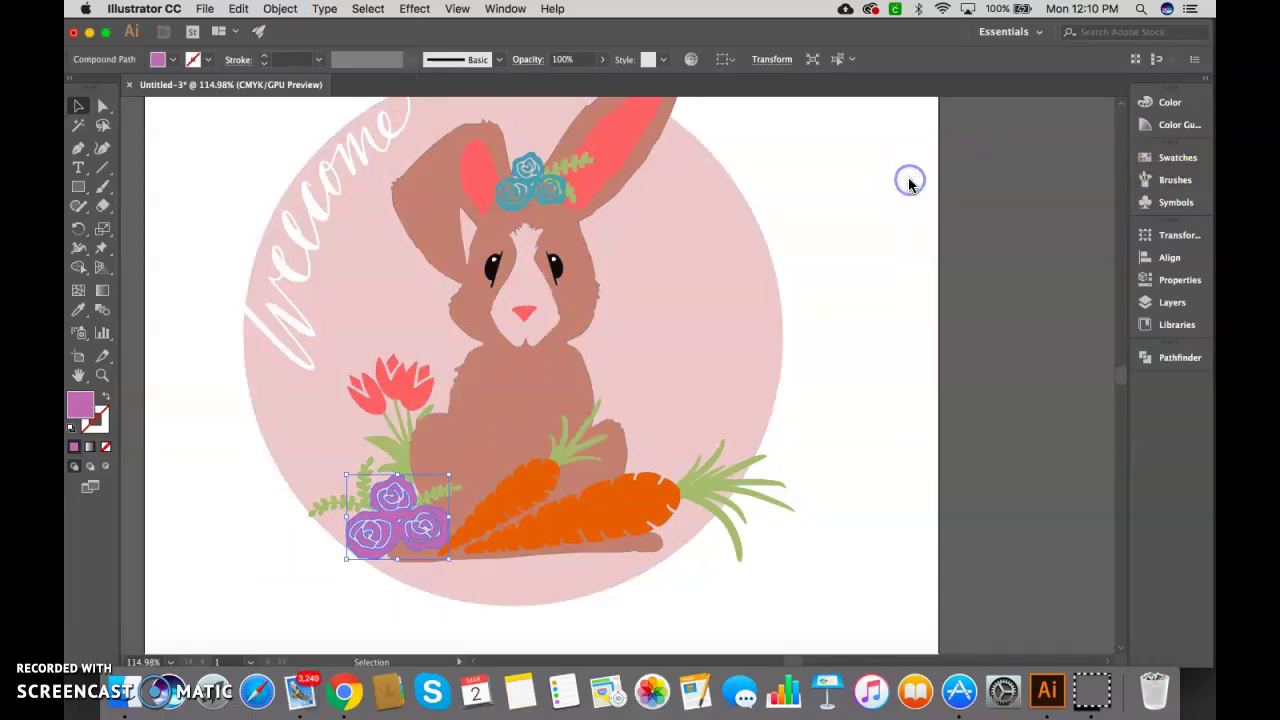
pyautogui.click(1178, 303)
pyautogui.click(979, 120)
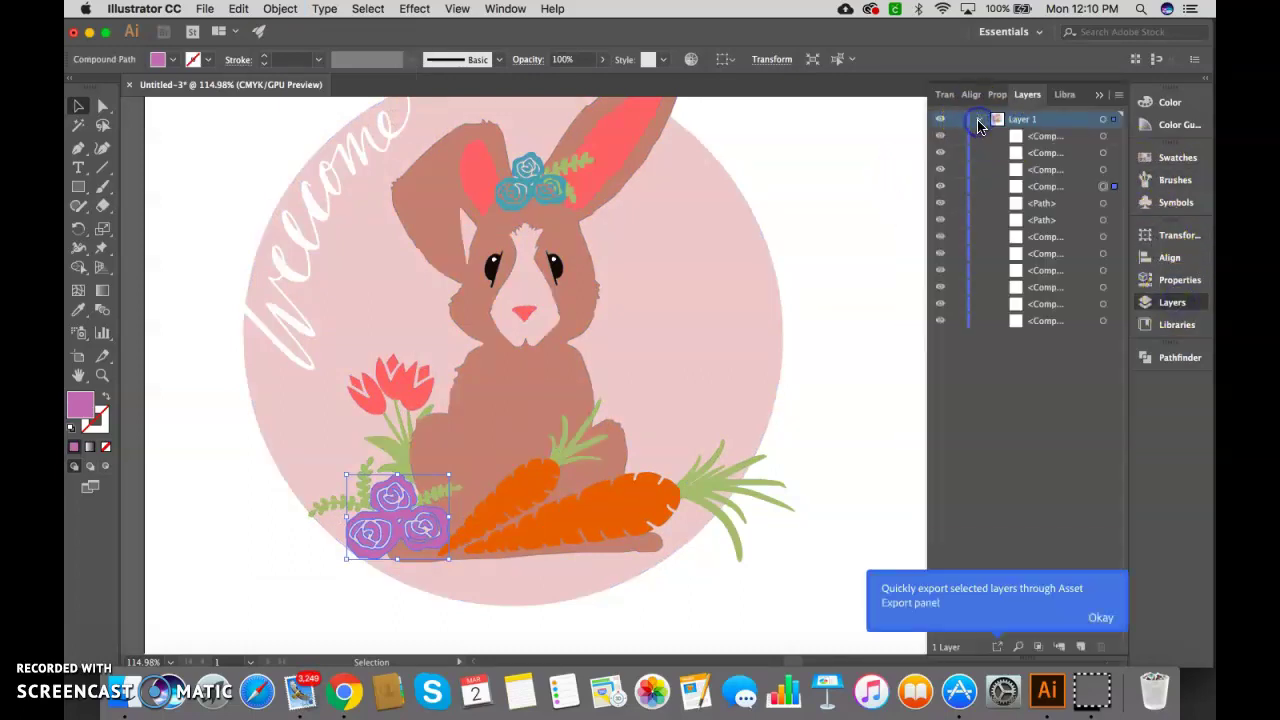
pyautogui.click(1018, 155)
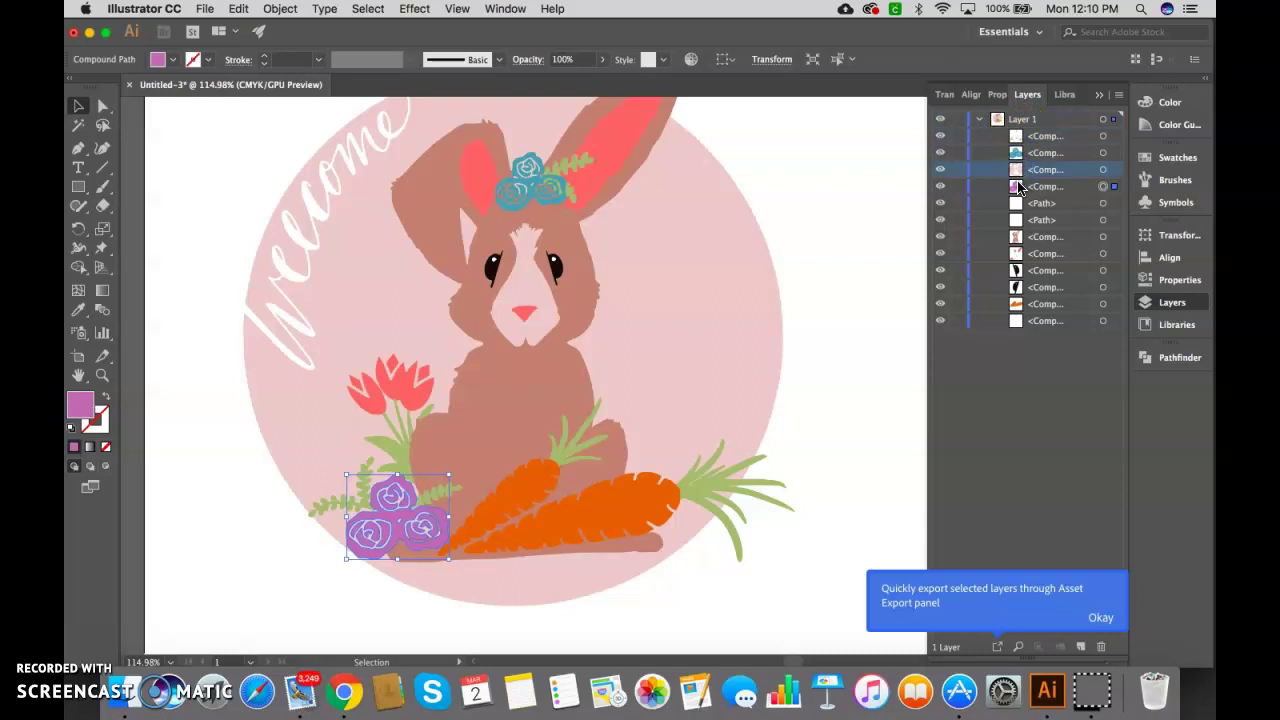
pyautogui.click(1018, 187)
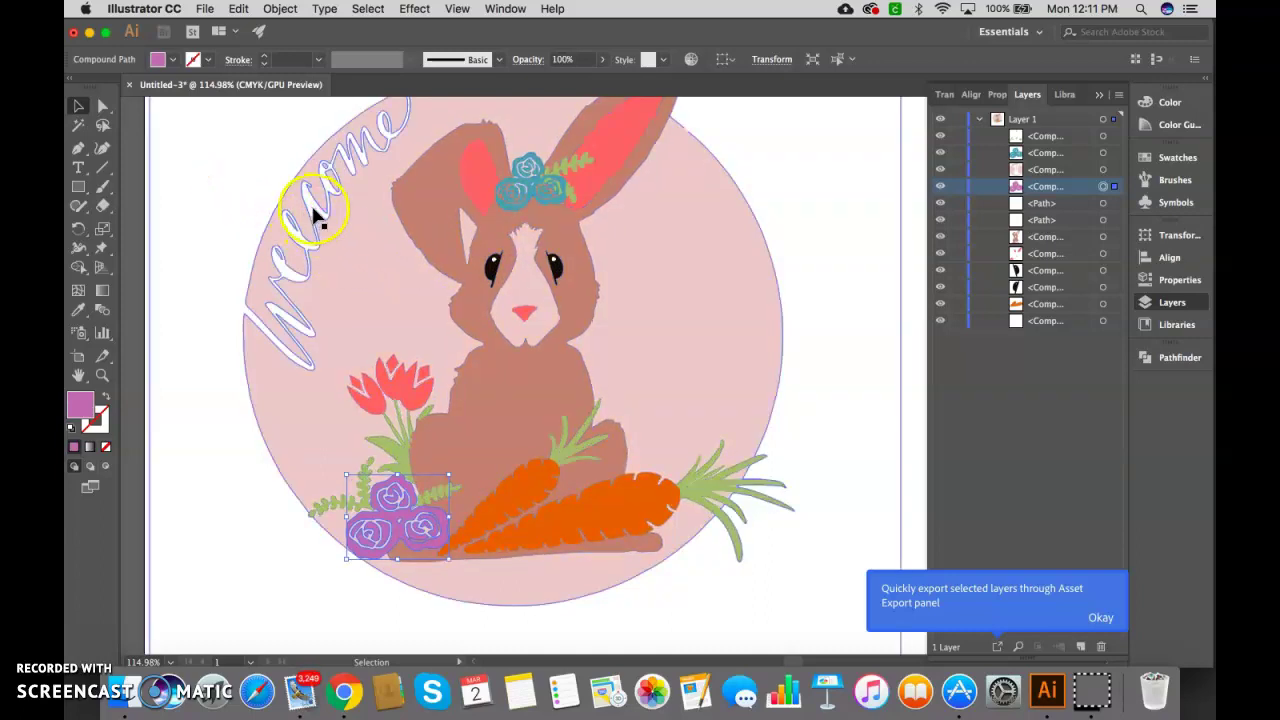
# Step: Delete the white background shape and clear the selection
pyautogui.click(267, 192)
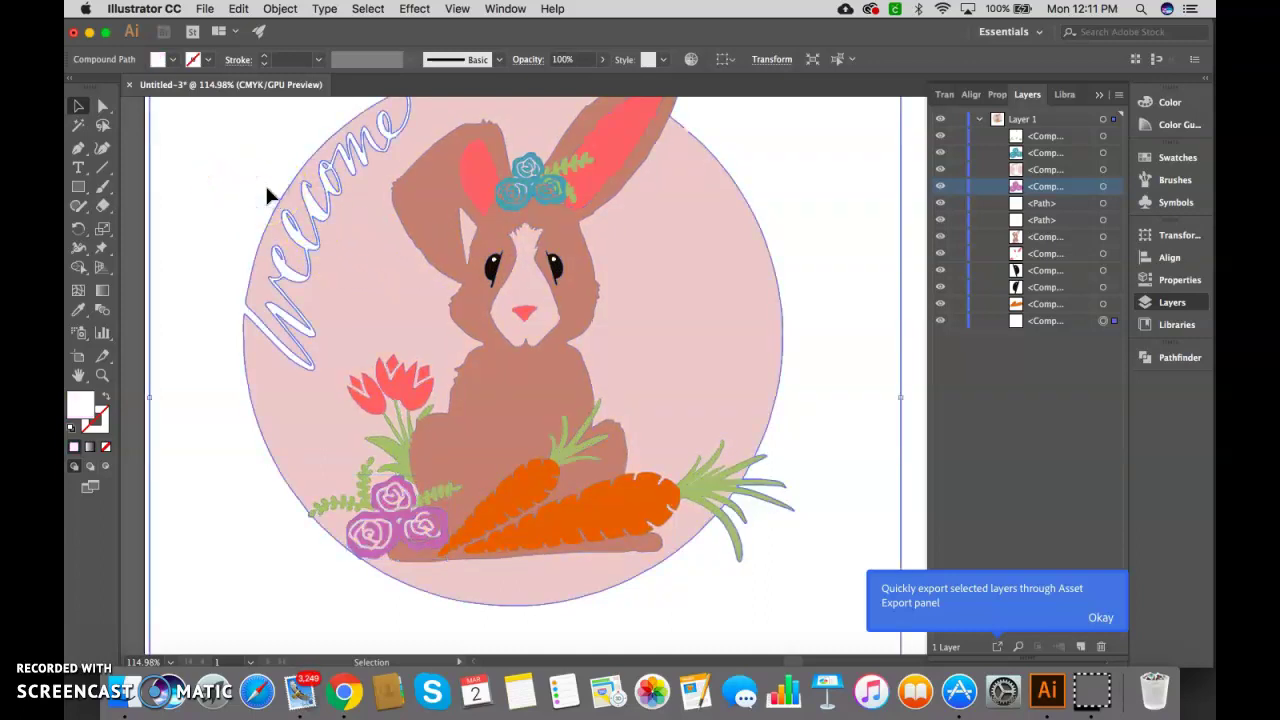
pyautogui.press('Delete')
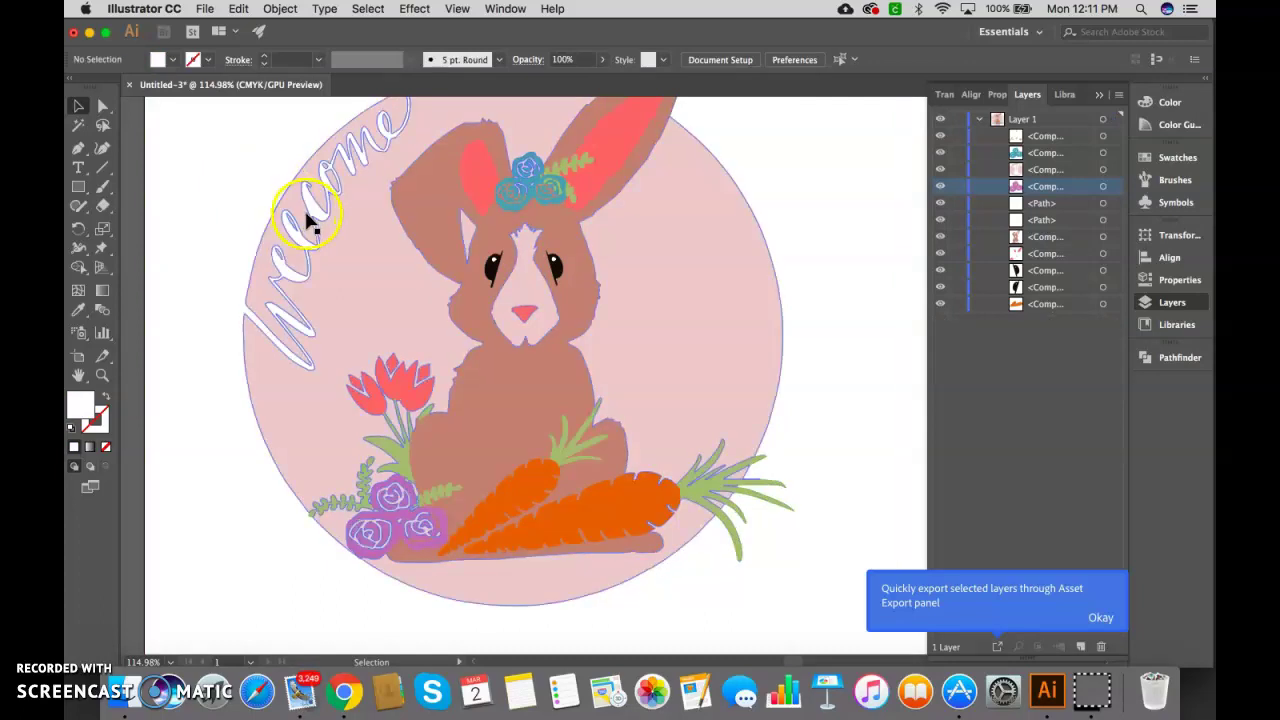
pyautogui.click(227, 143)
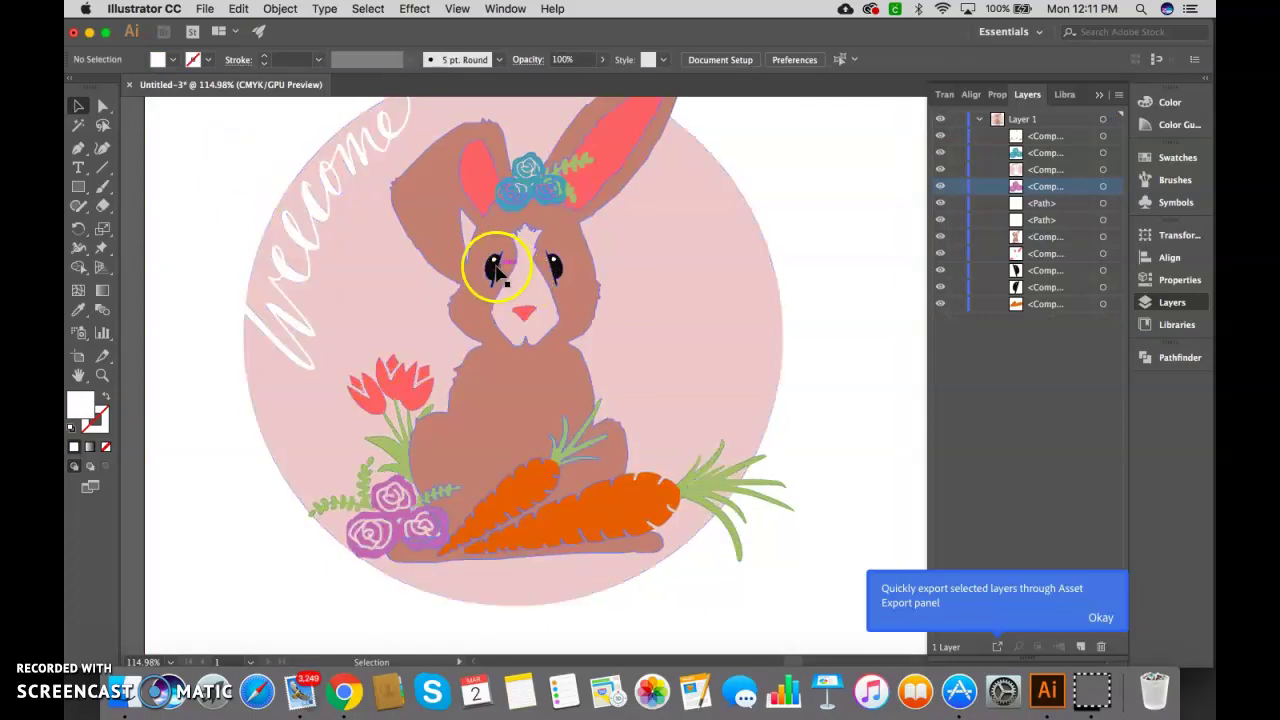
# Step: Select both eye highlights by Same Fill Color and combine them into one compound path
pyautogui.moveTo(494, 263); pyautogui.dragTo(495, 265)
pyautogui.click(368, 9)
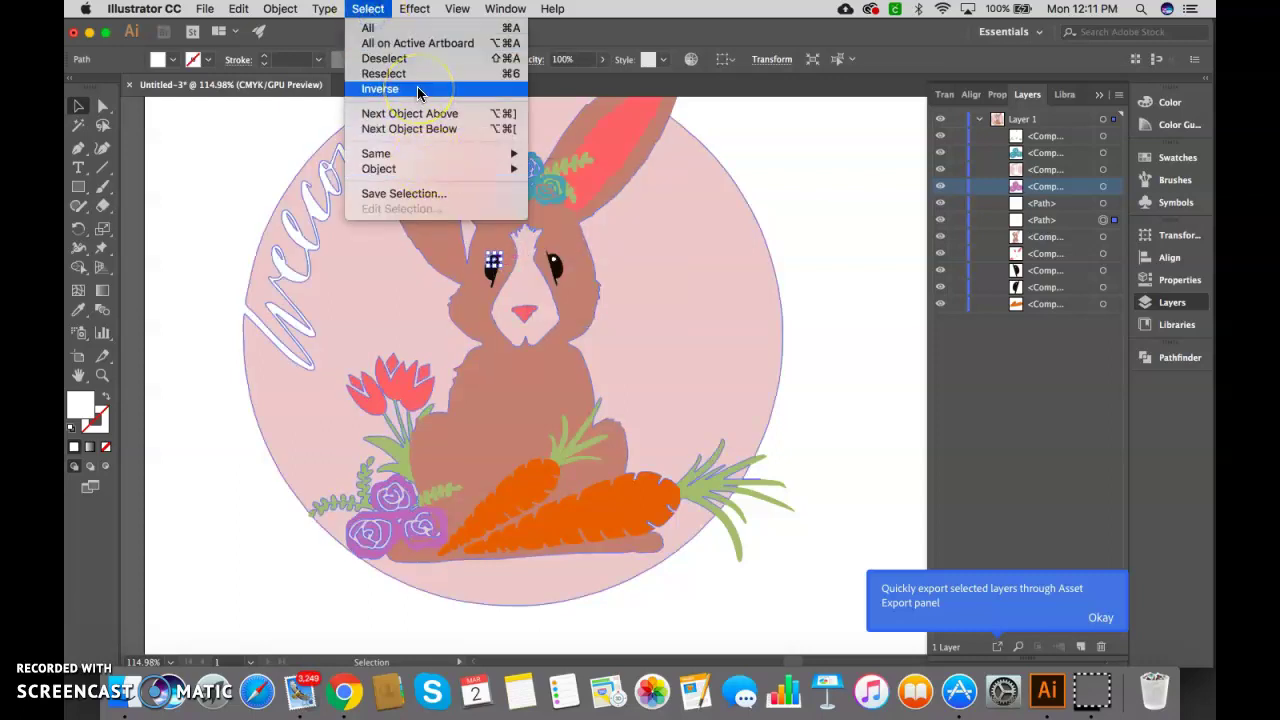
pyautogui.moveTo(495, 155)
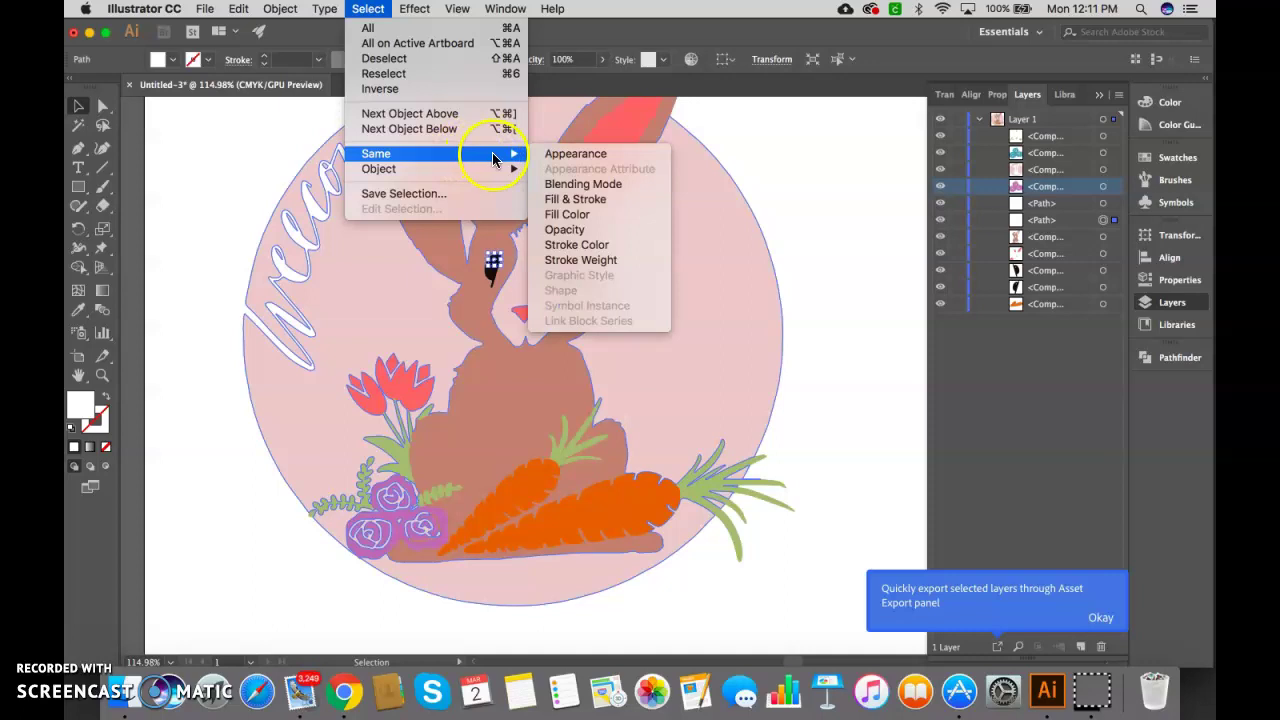
pyautogui.click(576, 216)
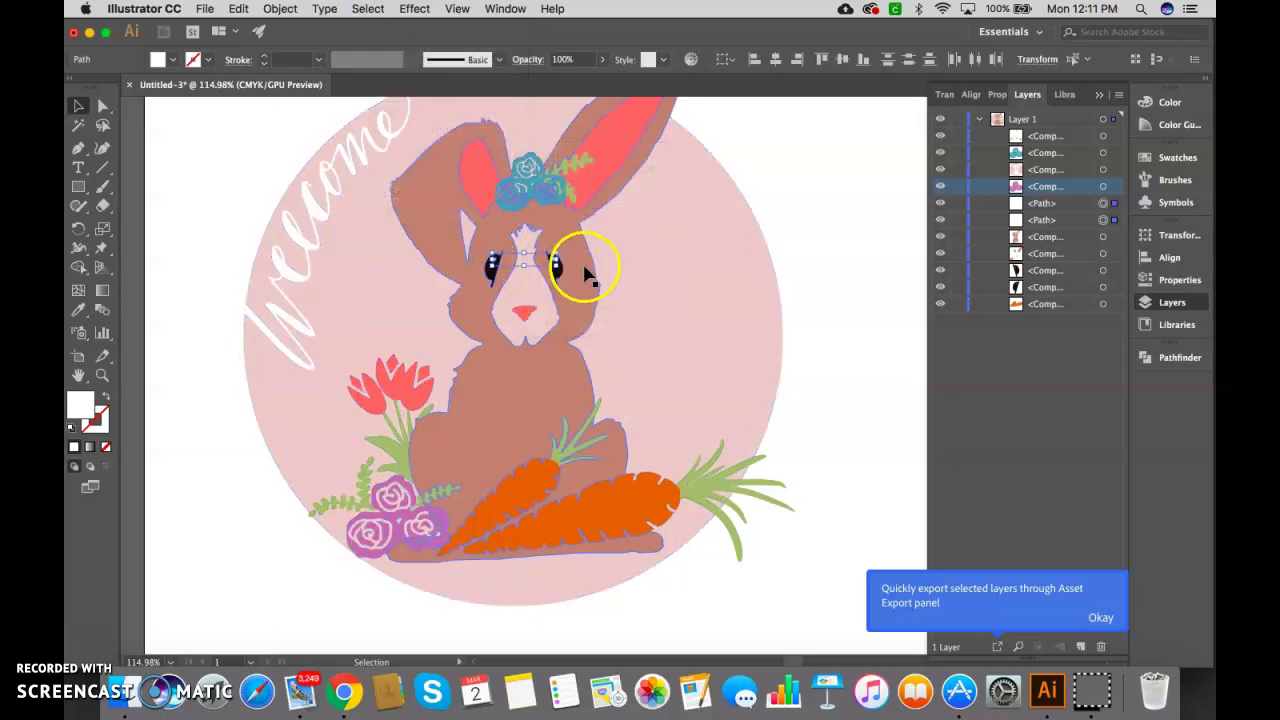
pyautogui.click(280, 8)
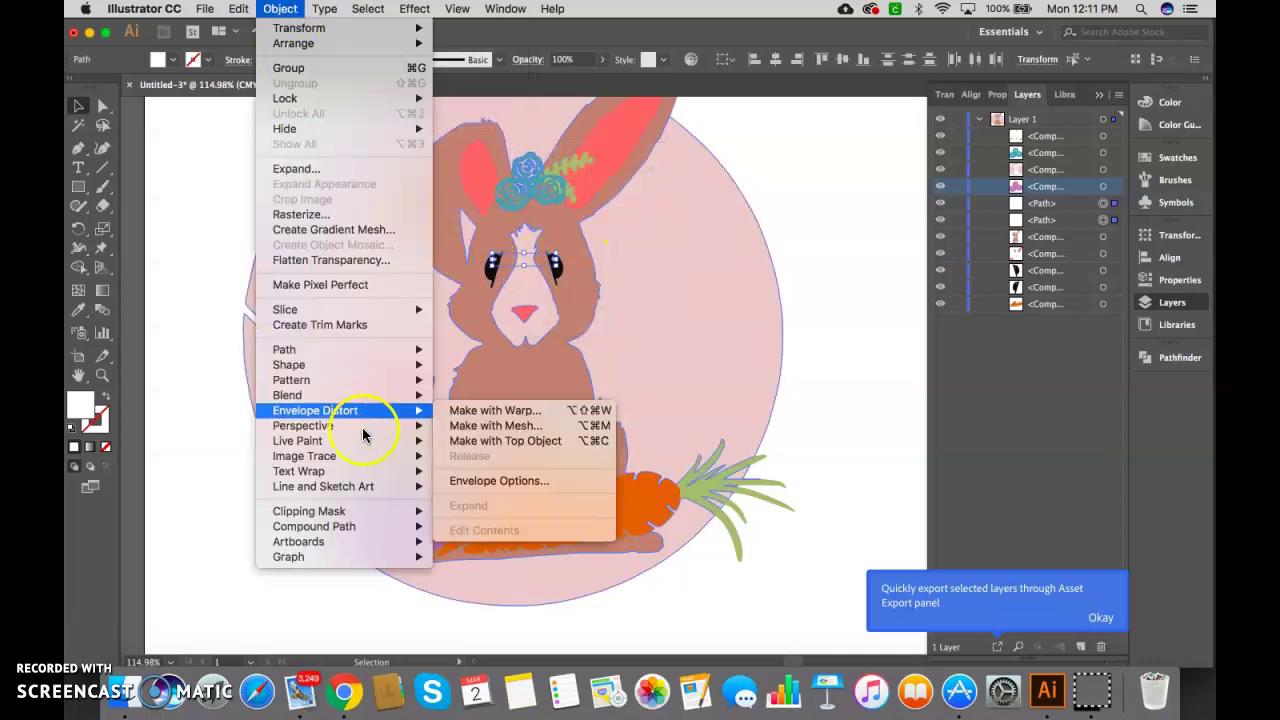
pyautogui.moveTo(385, 519)
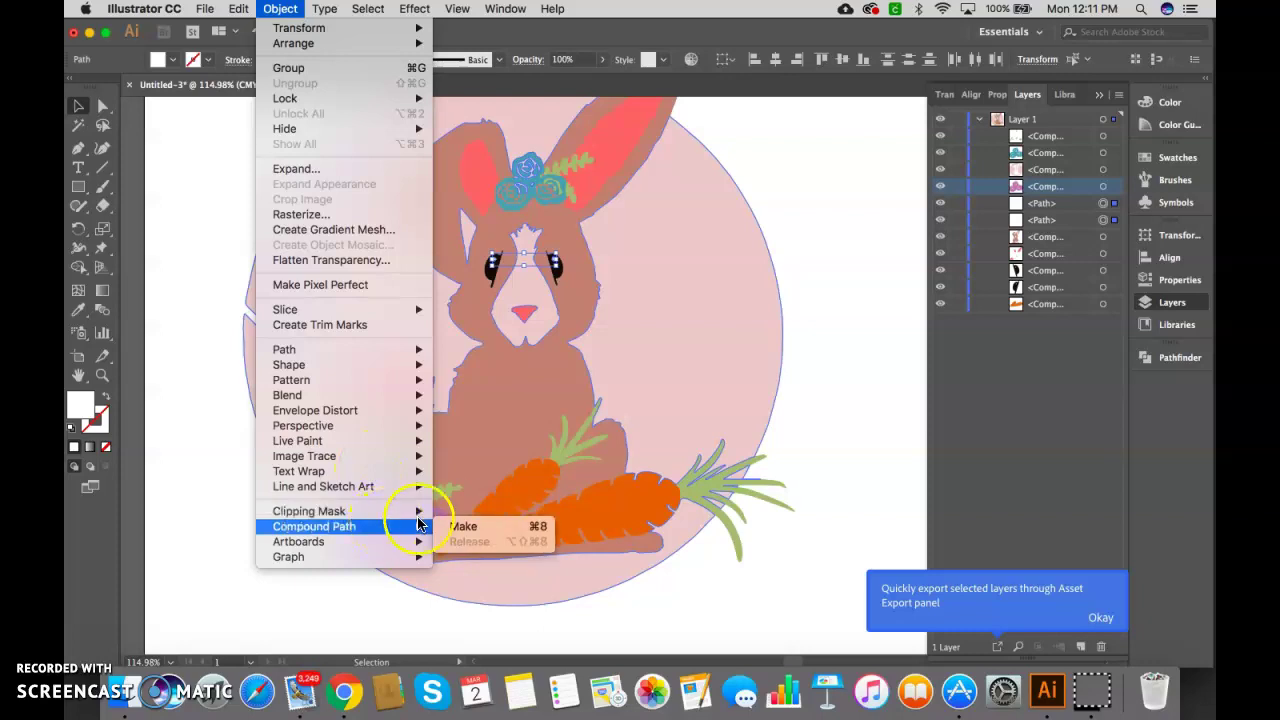
pyautogui.click(468, 530)
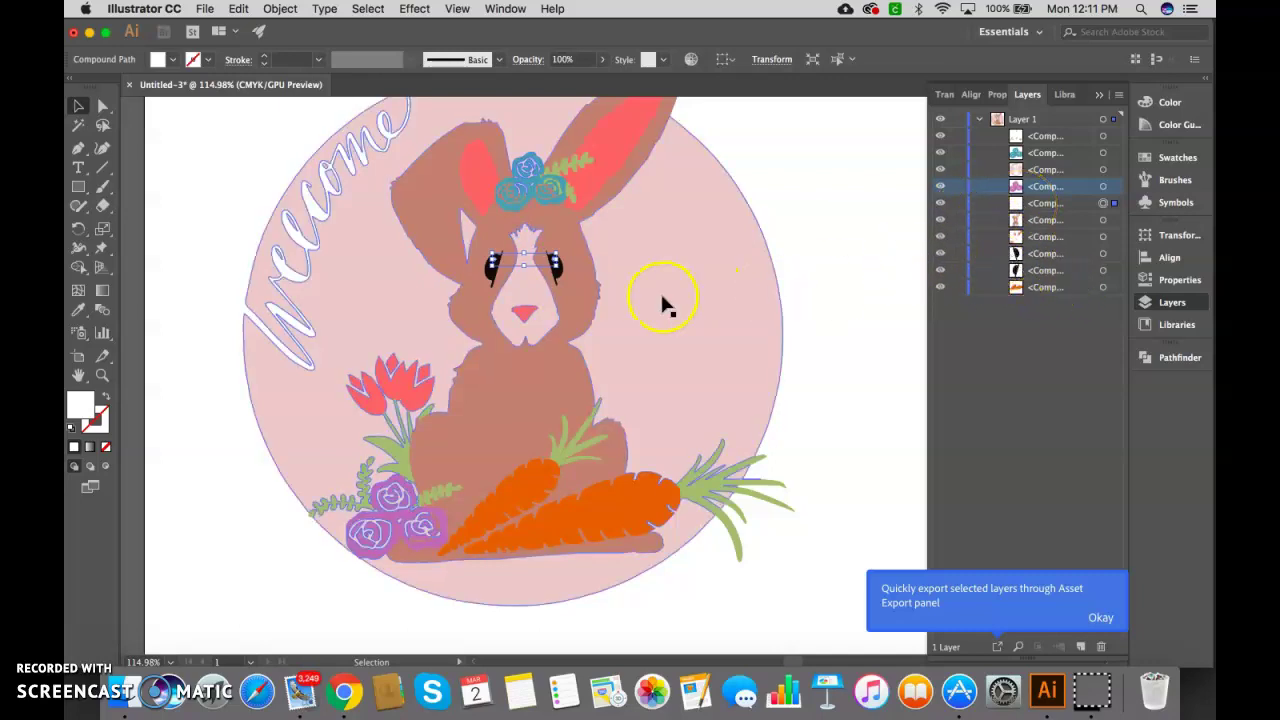
# Step: Select both black eyes by Same Fill Color, merge them into one compound path, and deselect
pyautogui.click(898, 264)
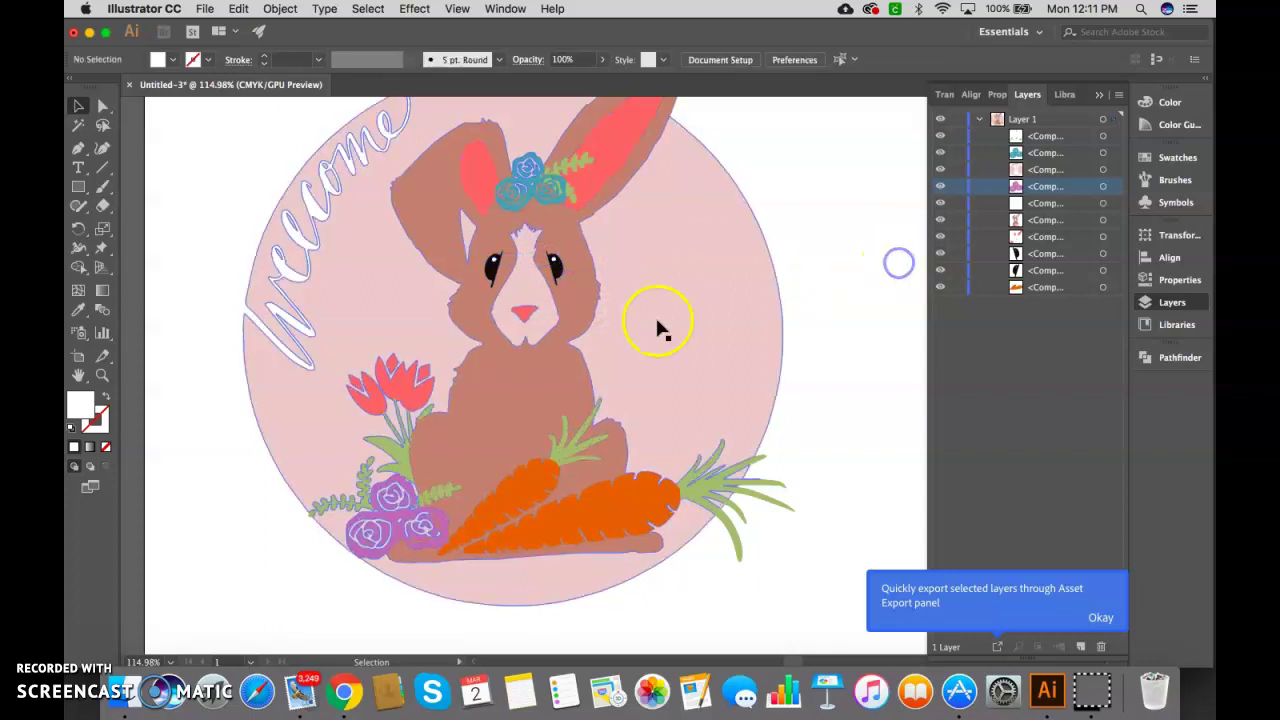
pyautogui.click(556, 268)
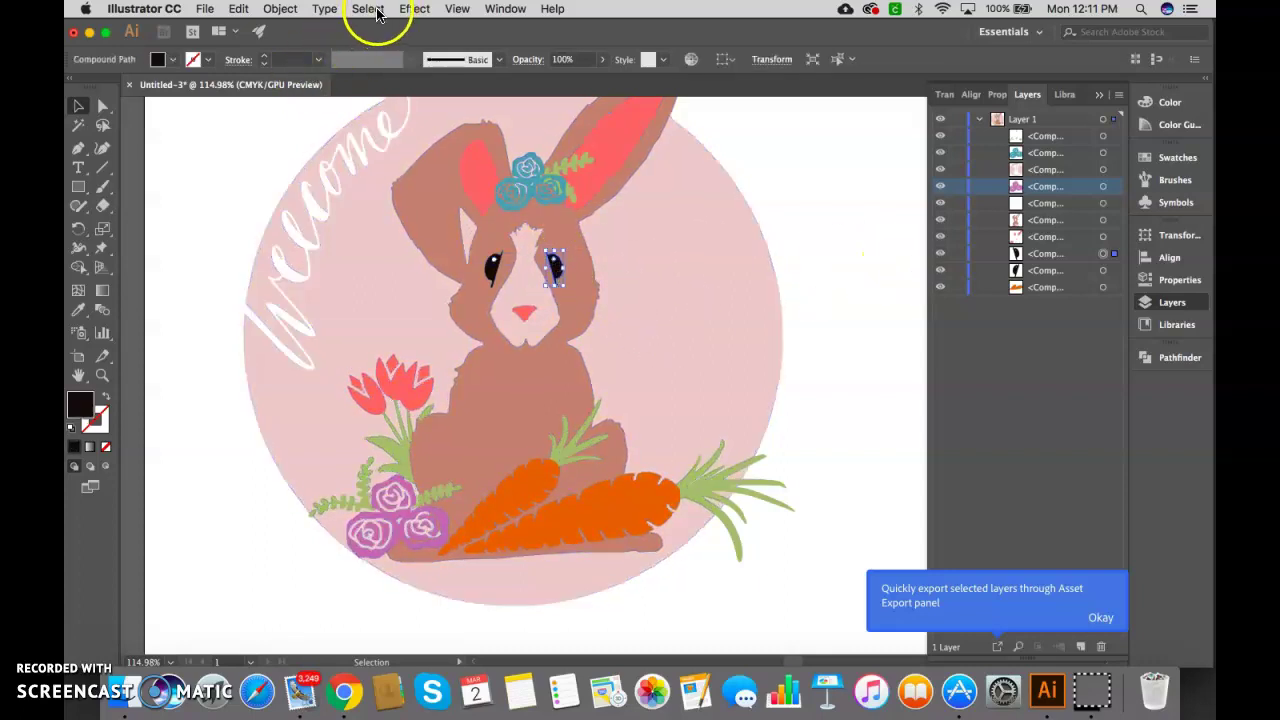
pyautogui.click(367, 8)
pyautogui.moveTo(436, 160)
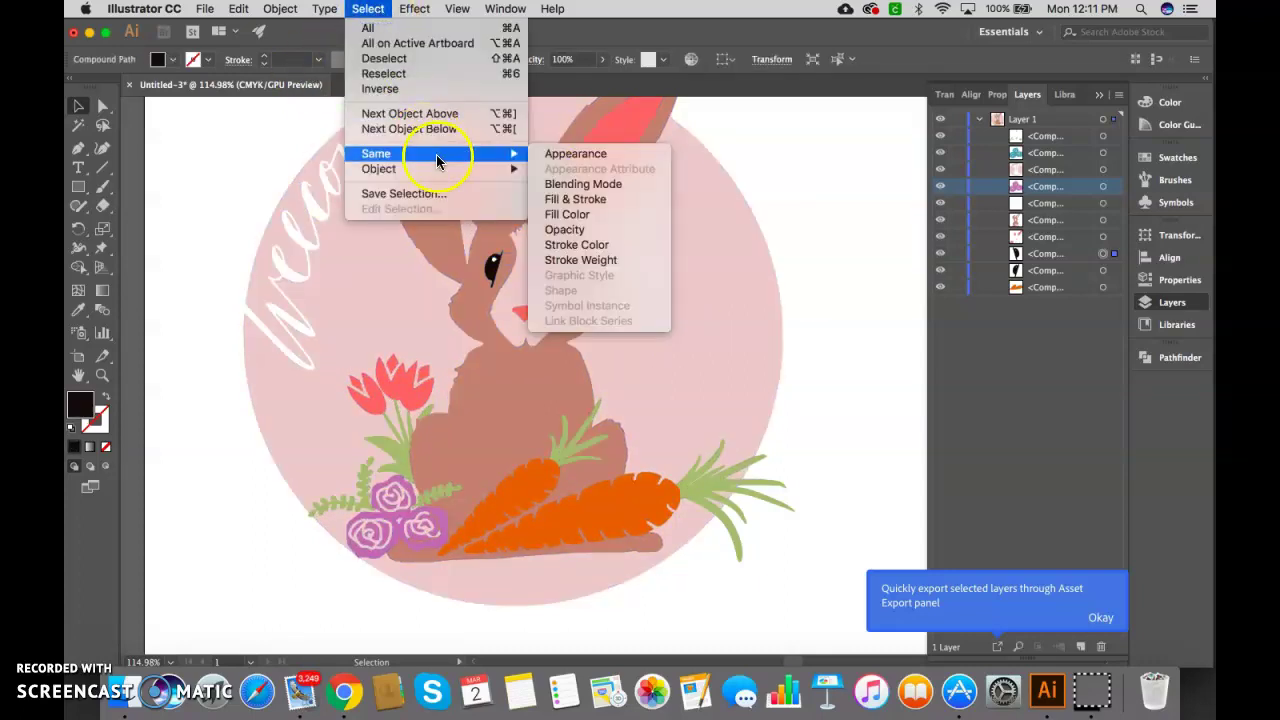
pyautogui.click(598, 213)
pyautogui.click(280, 8)
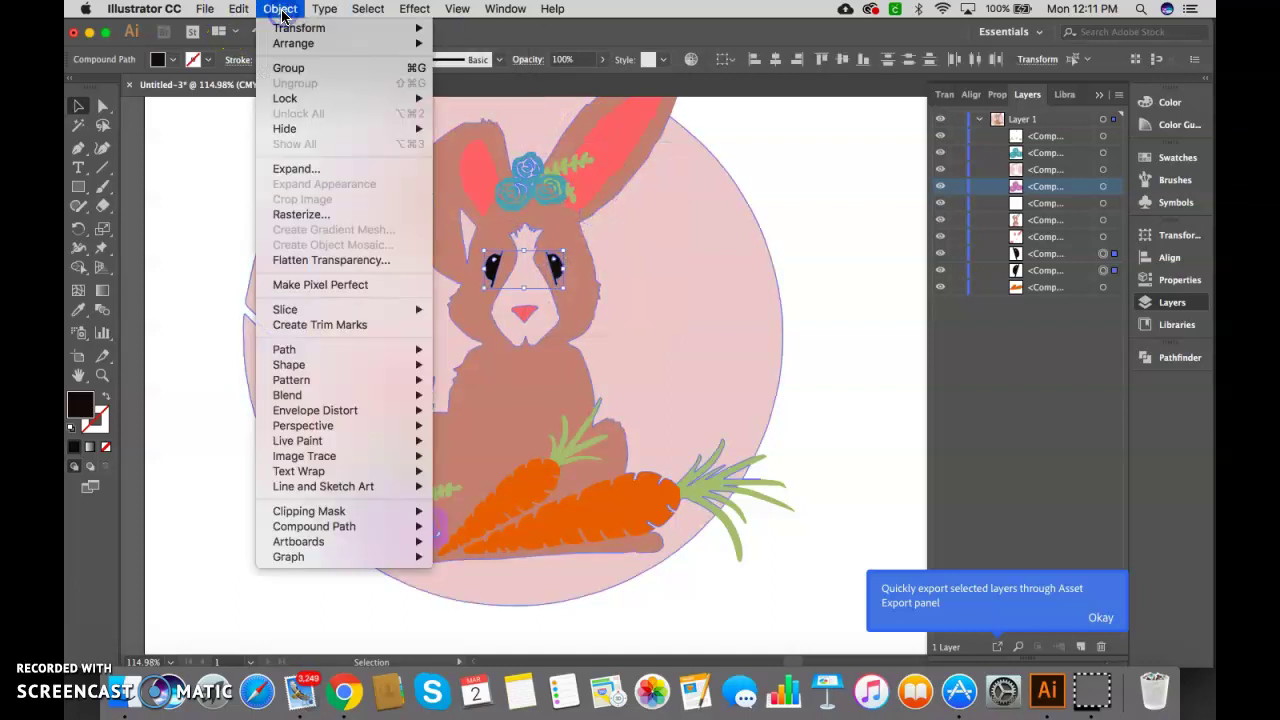
pyautogui.moveTo(371, 527)
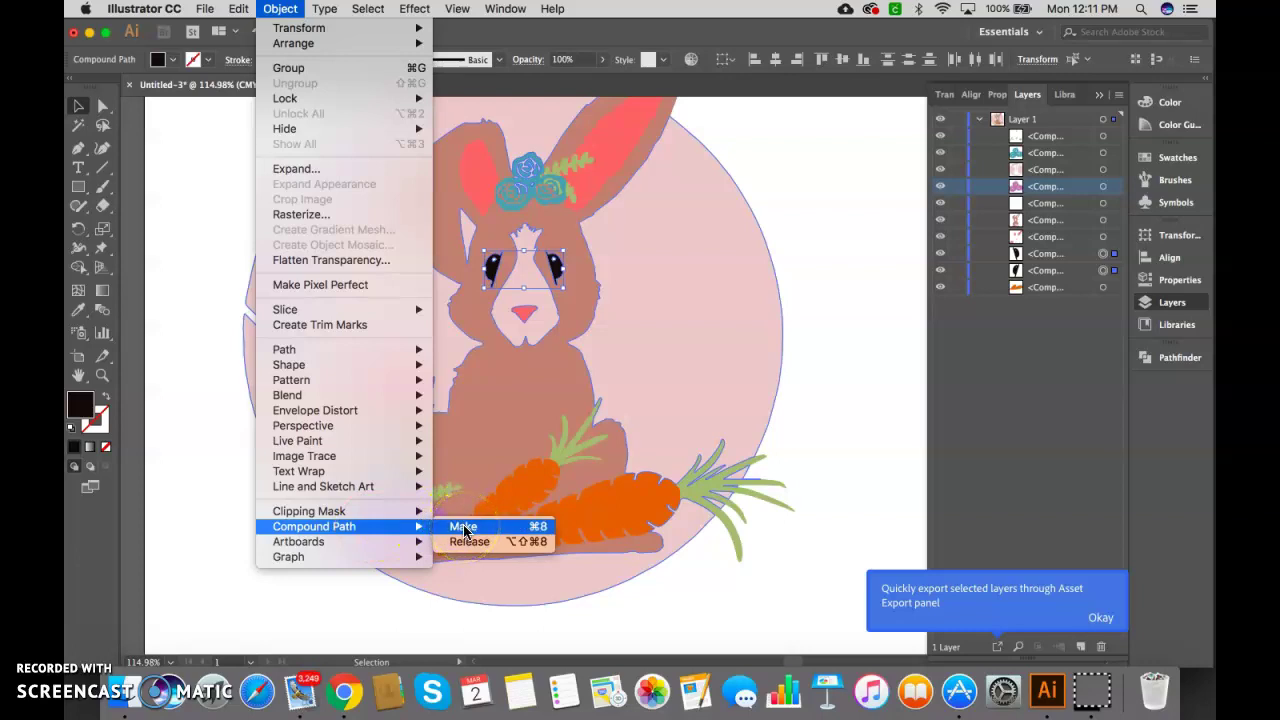
pyautogui.click(463, 527)
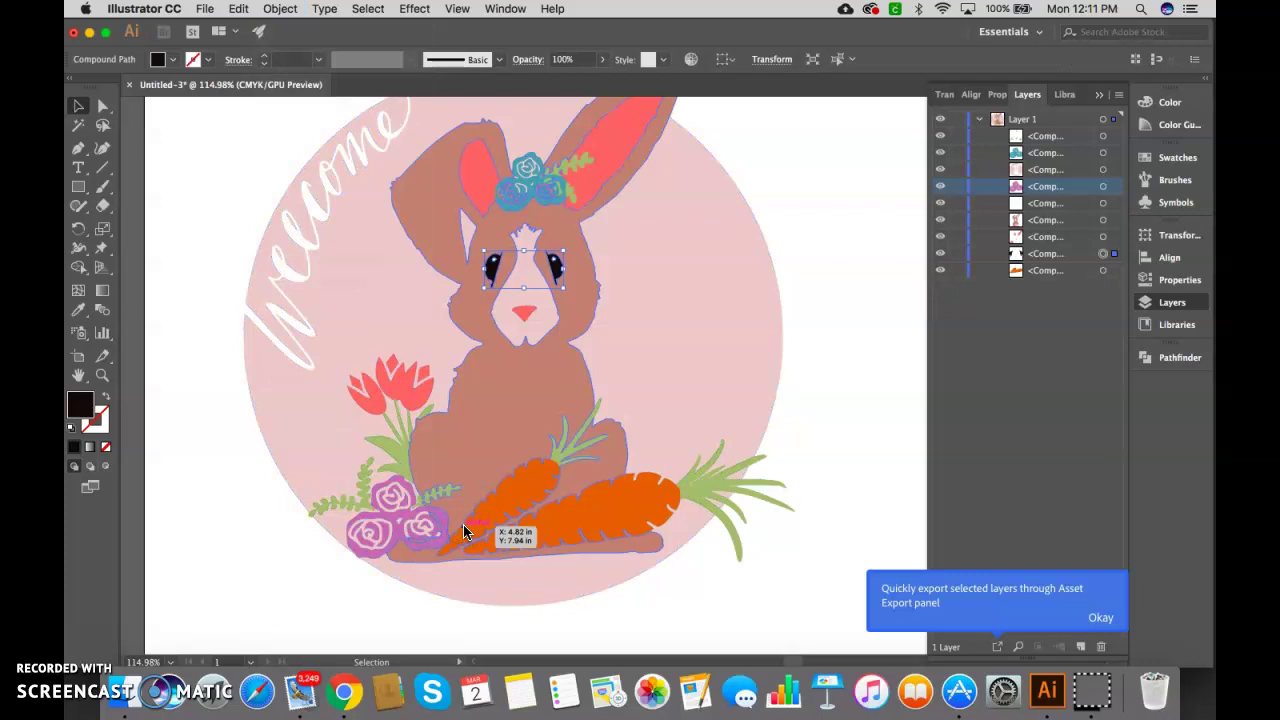
pyautogui.click(794, 200)
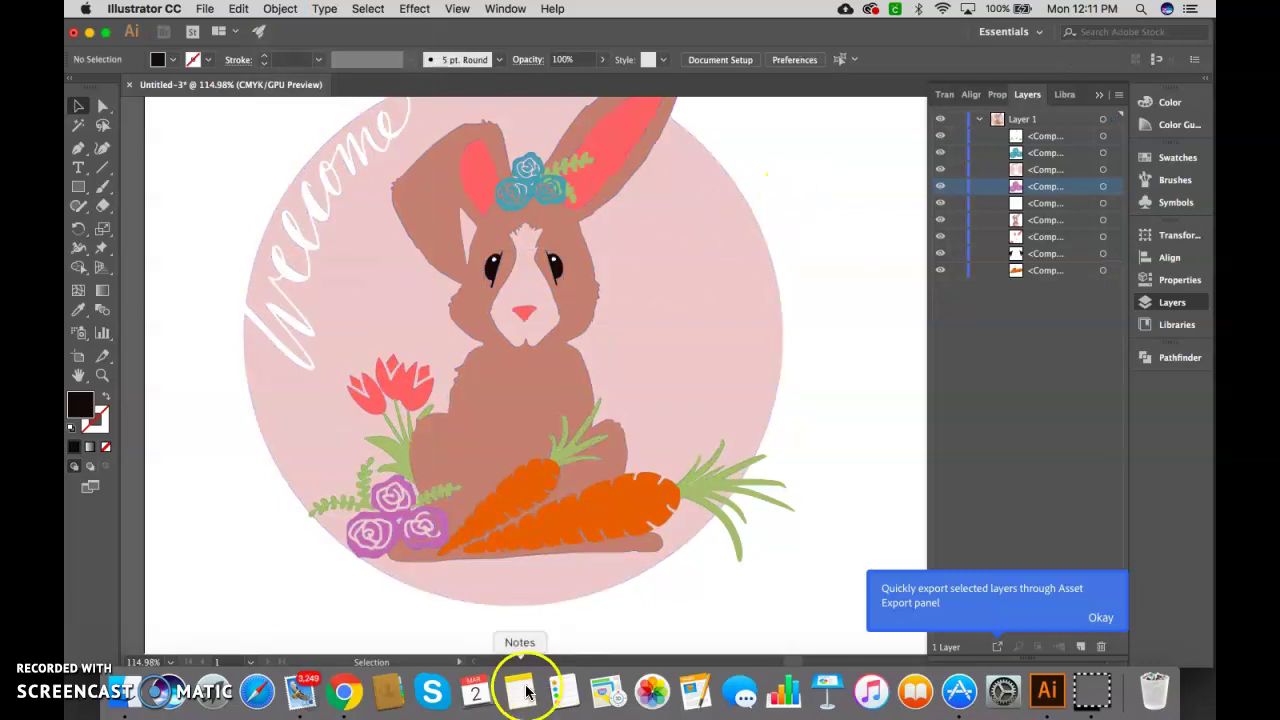
pyautogui.click(916, 334)
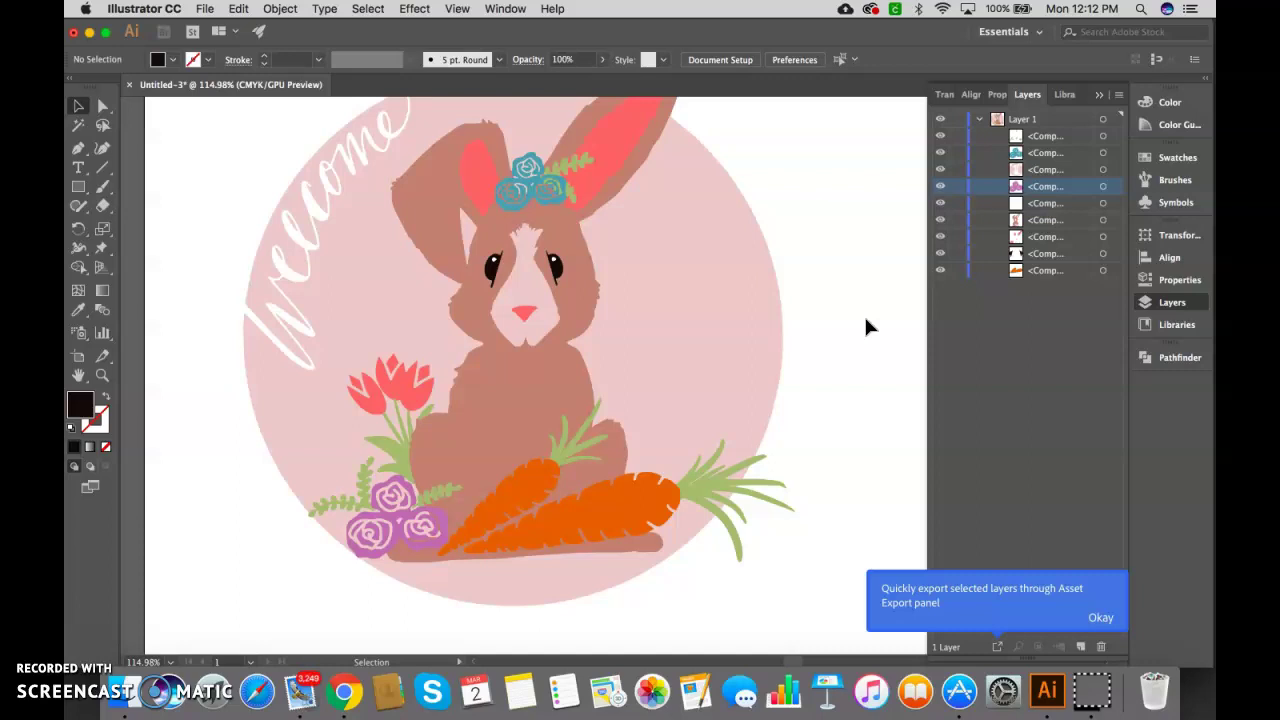
# Step: Drag a compound path higher in Layer 1's stacking order
pyautogui.click(1025, 204)
pyautogui.click(1022, 220)
pyautogui.moveTo(1022, 220); pyautogui.dragTo(1020, 140)
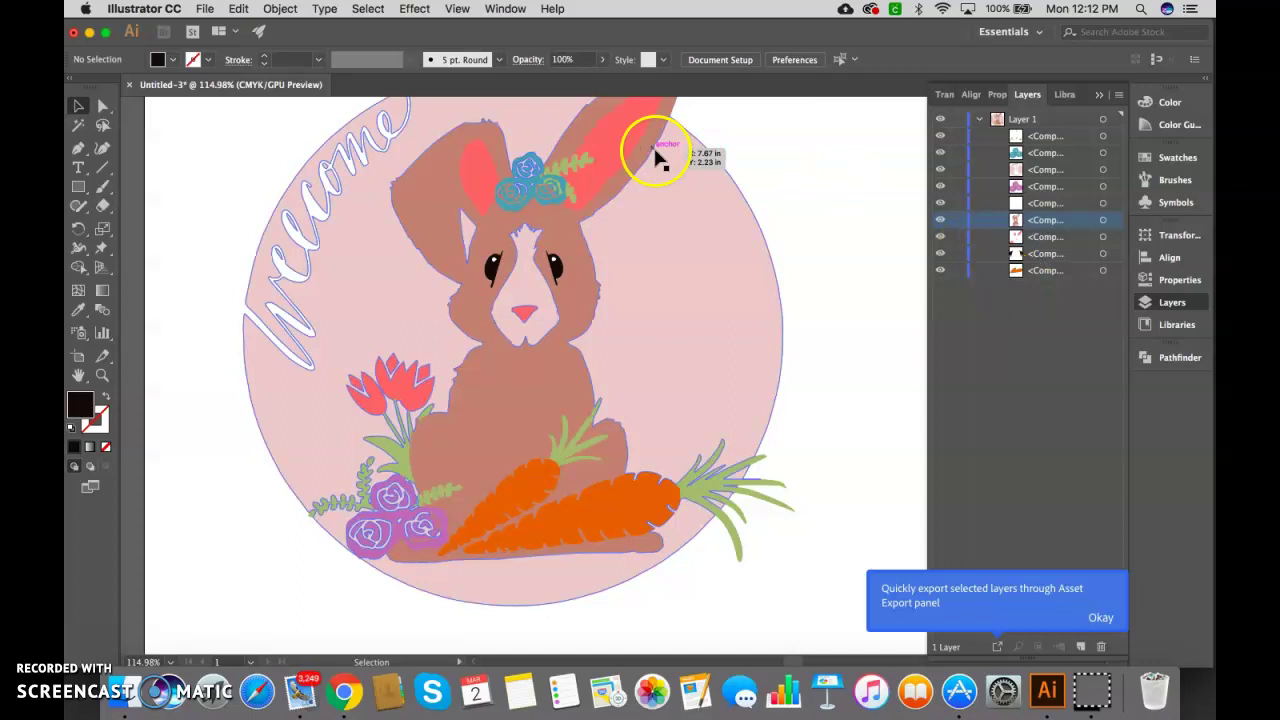
# Step: Select all the artwork, group it into a single group, and deselect
pyautogui.click(367, 9)
pyautogui.click(368, 26)
pyautogui.click(280, 9)
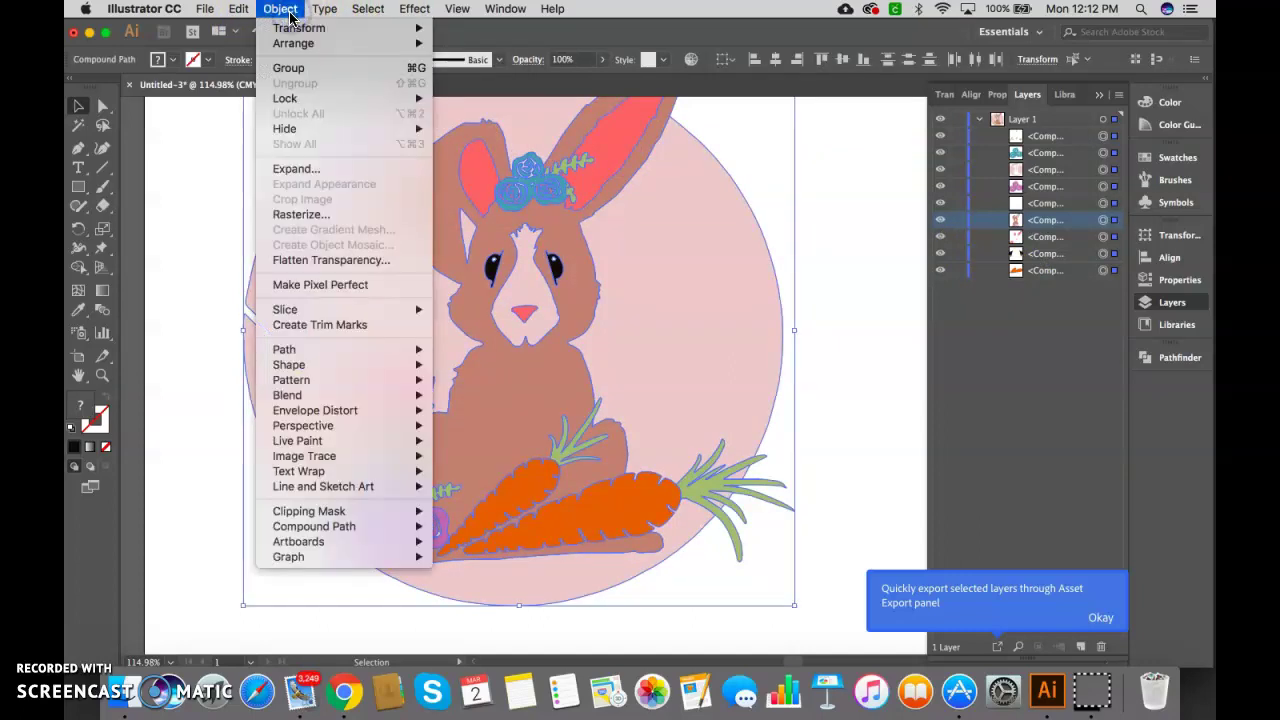
pyautogui.click(297, 63)
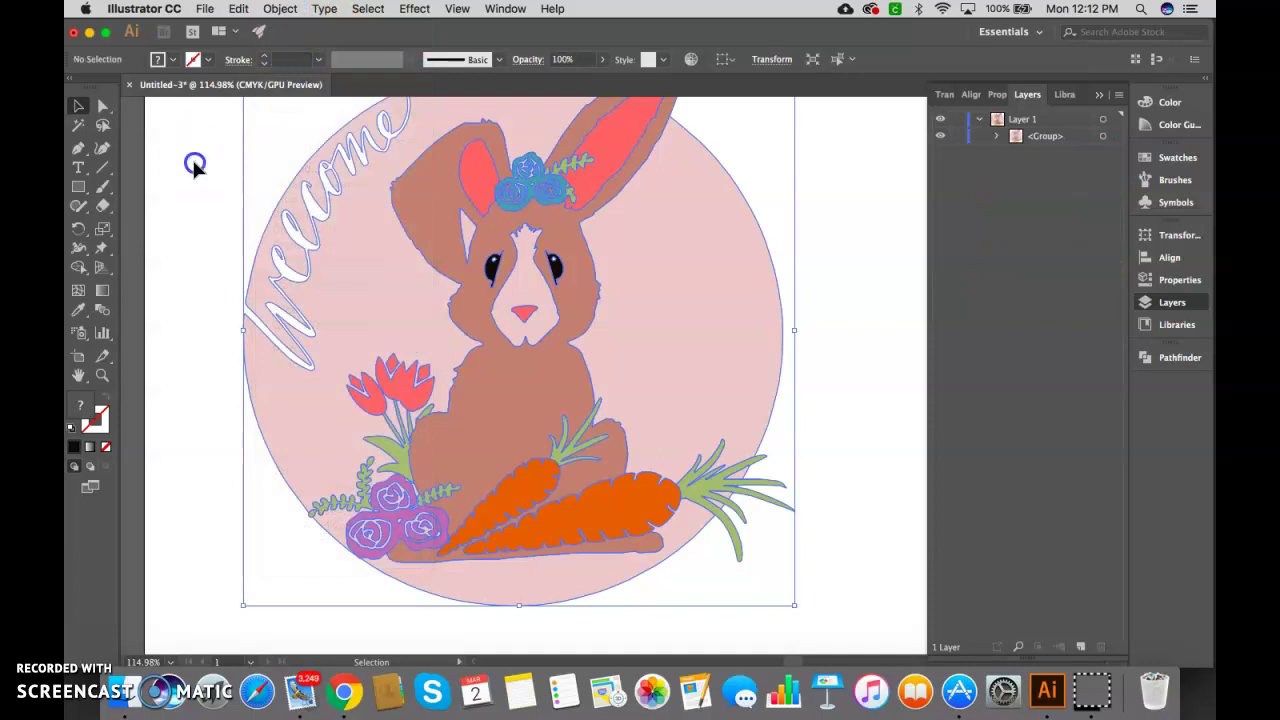
pyautogui.click(192, 157)
pyautogui.scroll(5, 195, 165)
# Step: Begin Save As with SVG format and the file name EasterBunnyWelcom
pyautogui.scroll(-3, 192, 157)
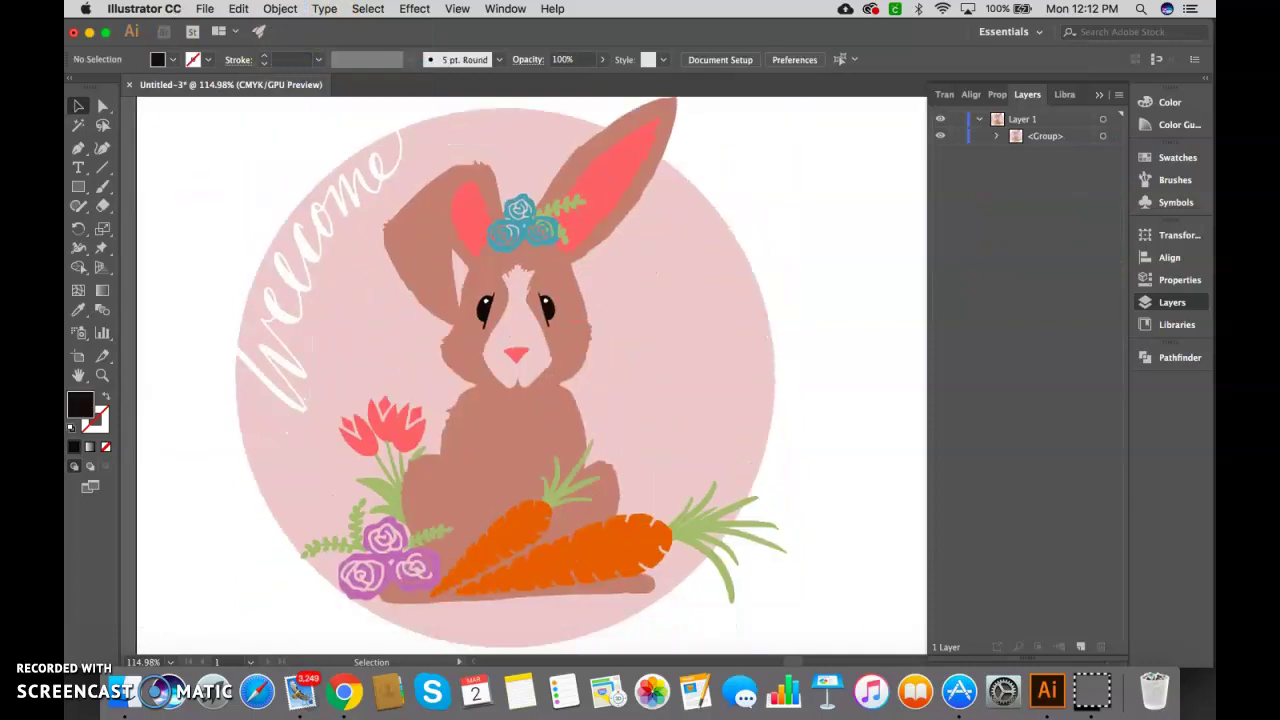
pyautogui.click(204, 8)
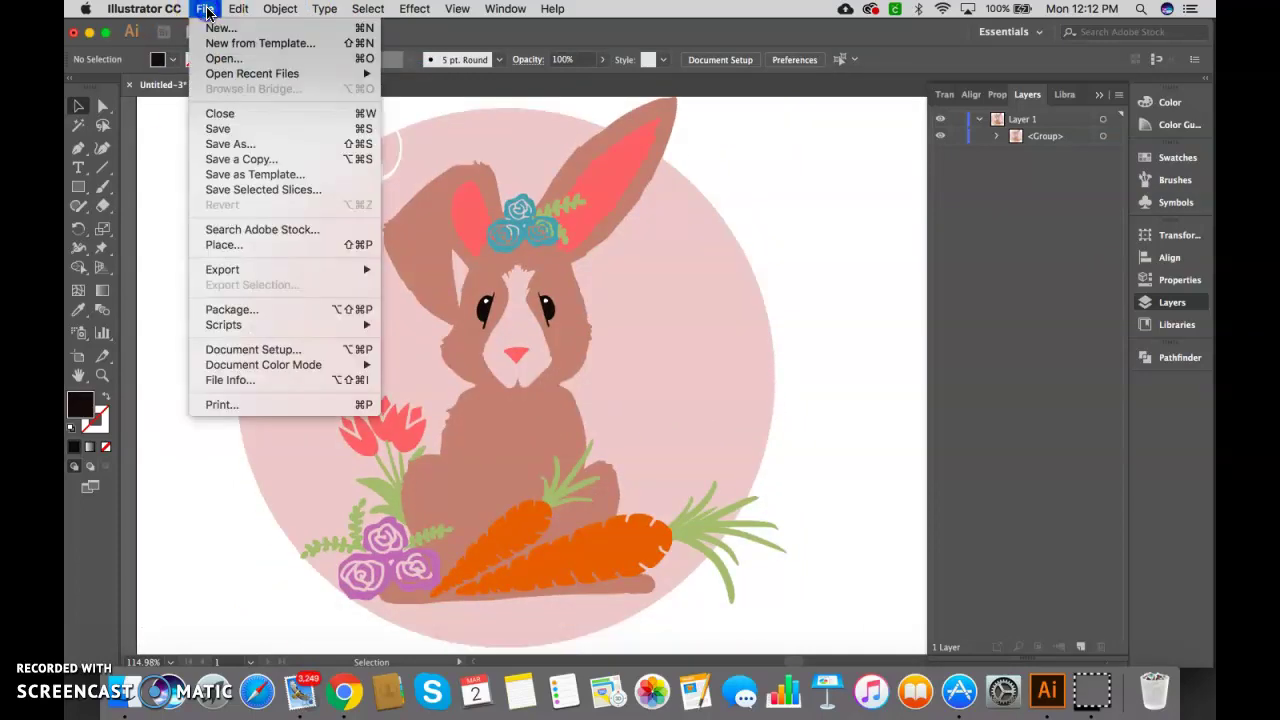
pyautogui.click(226, 130)
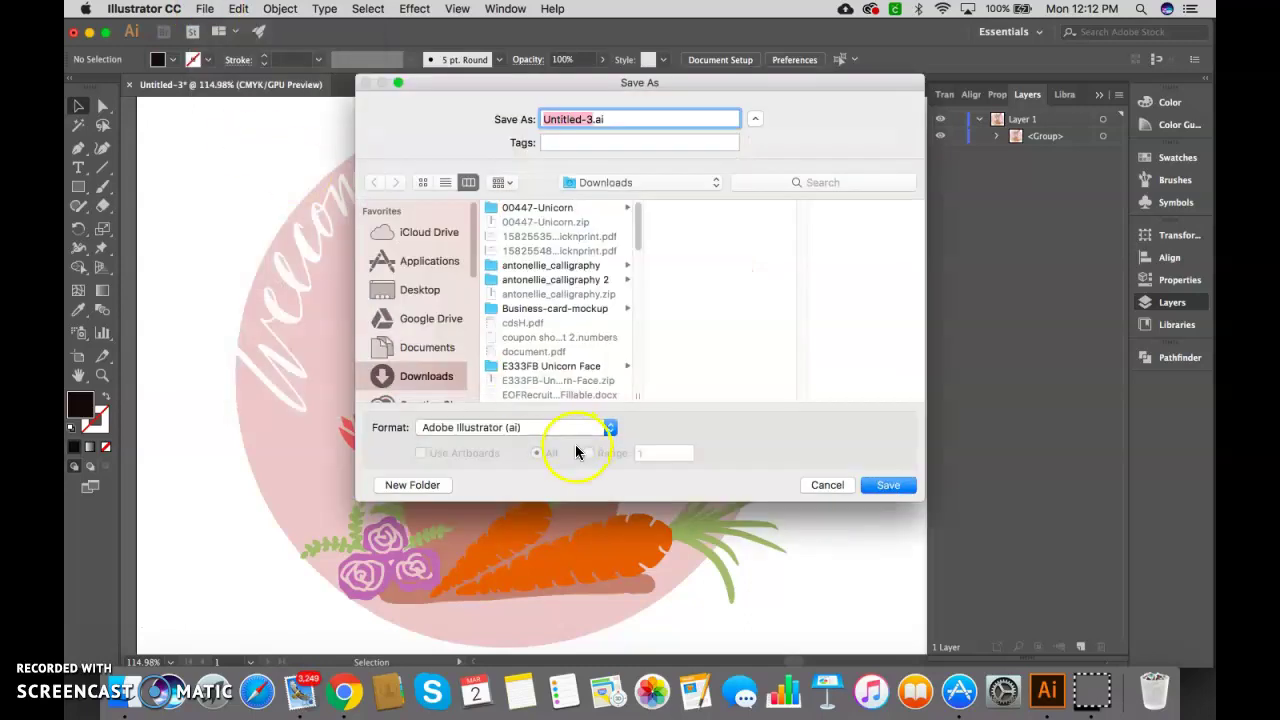
pyautogui.click(607, 430)
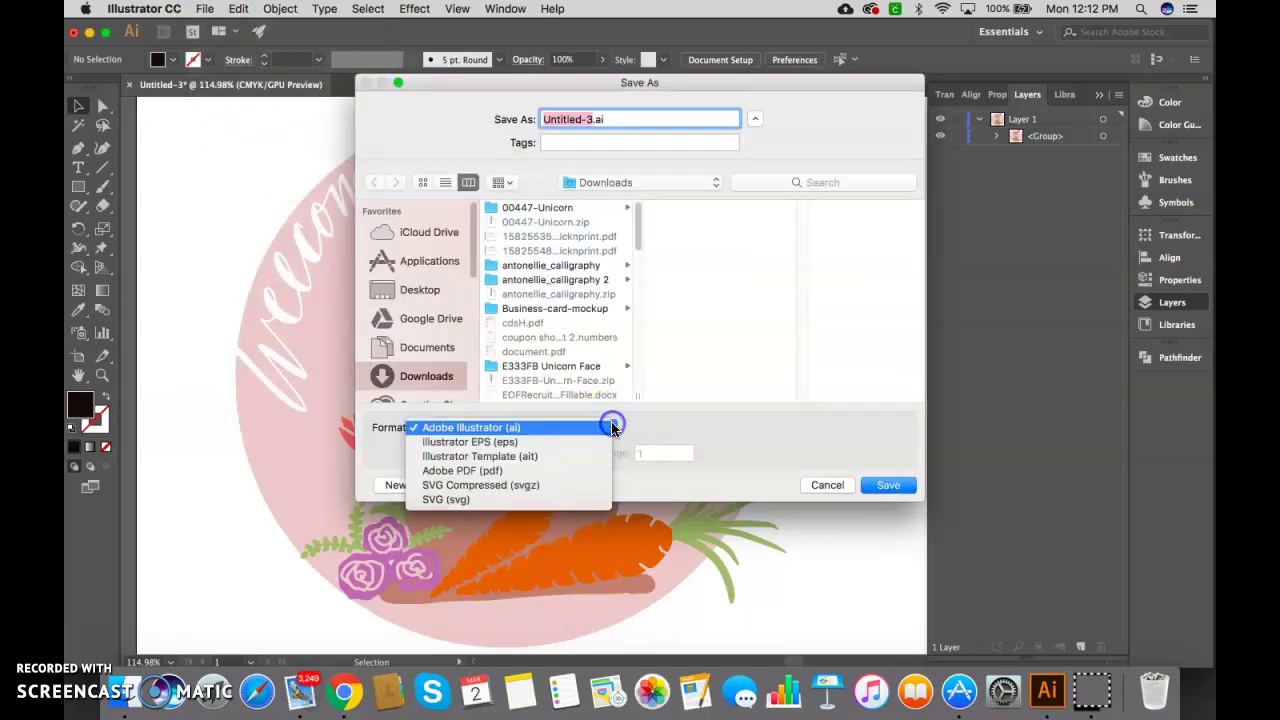
pyautogui.click(557, 498)
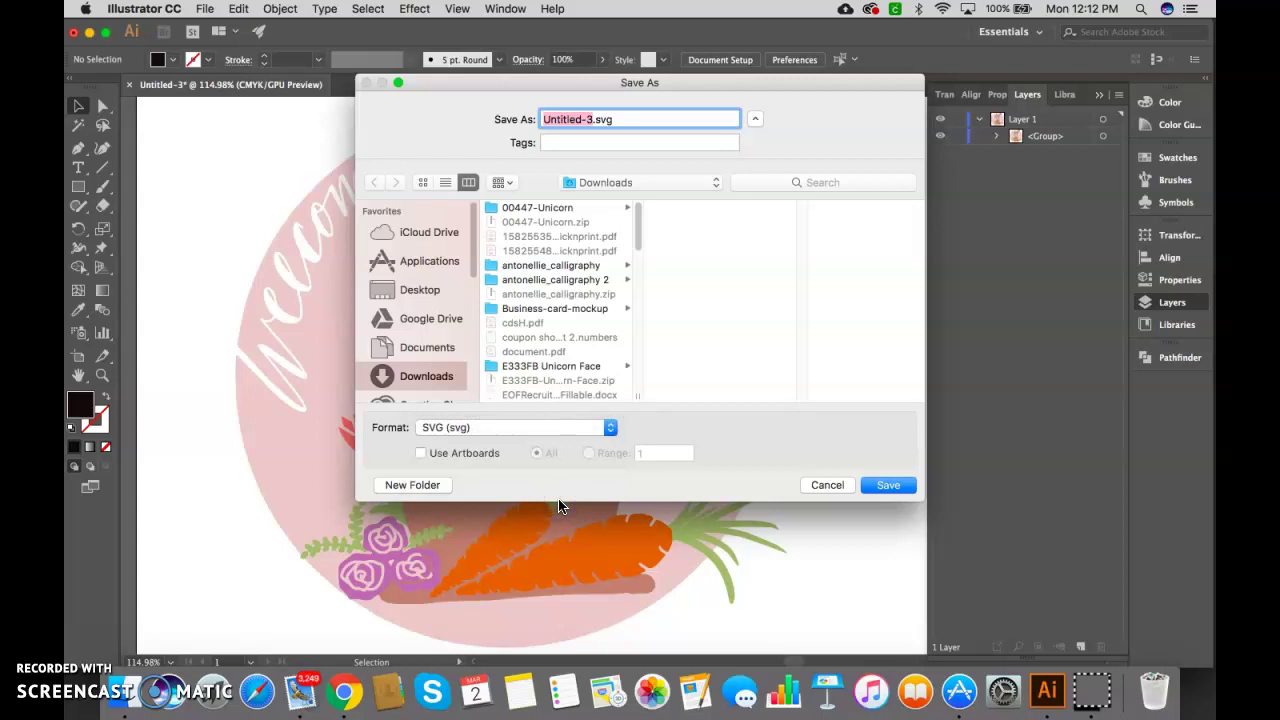
pyautogui.write('EasterBunnyWelcom')
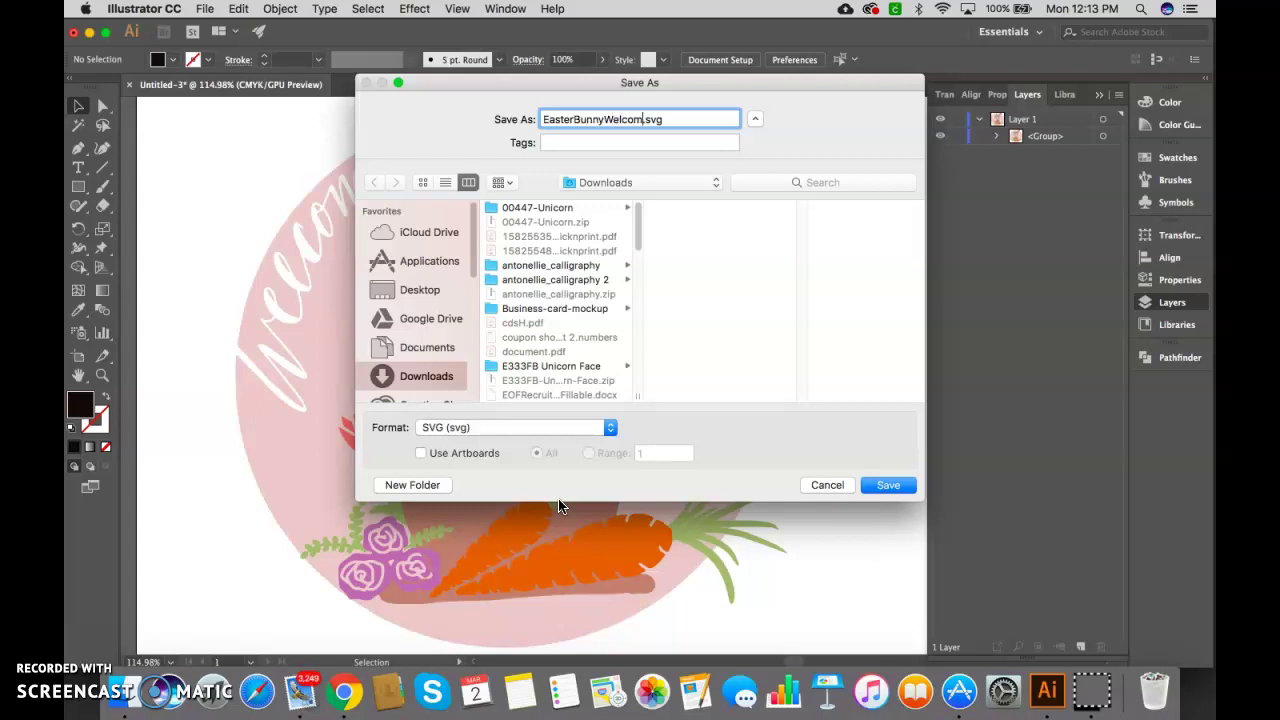
# Step: Set the save location to Google Drive > Cricut > SVGs by me
pyautogui.click(446, 321)
pyautogui.scroll(-15, 538, 330)
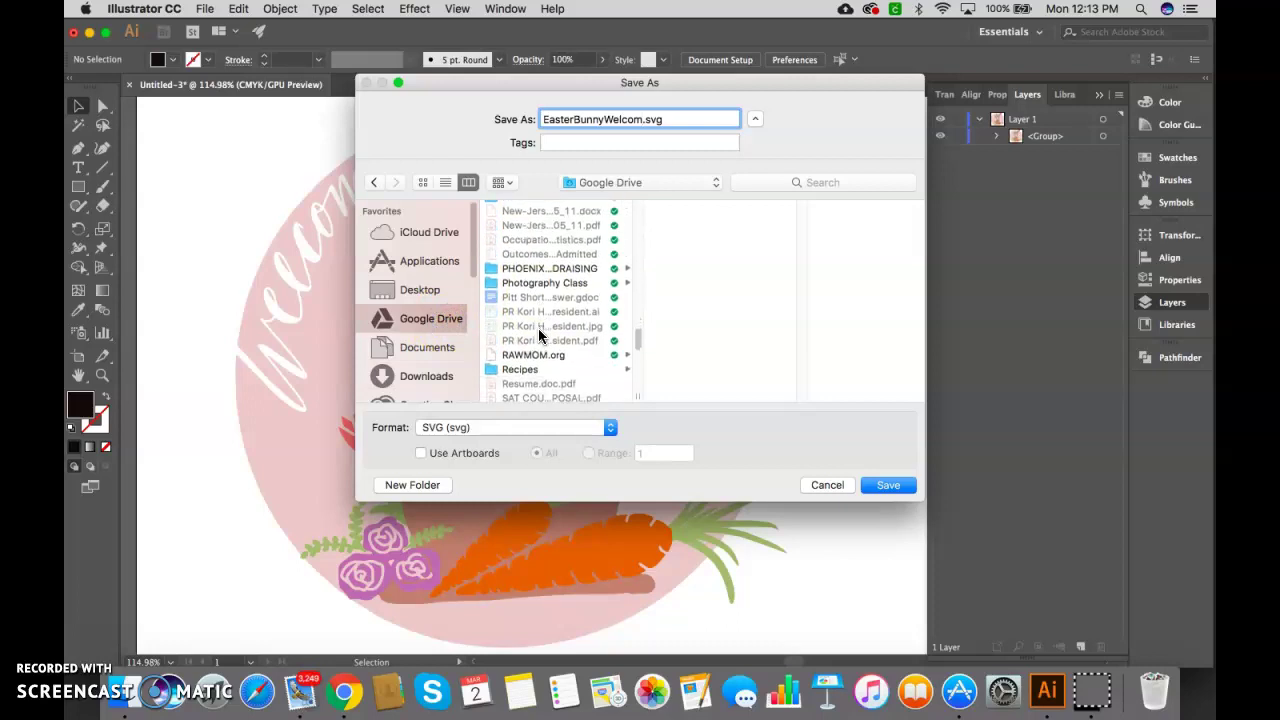
pyautogui.scroll(15, 540, 335)
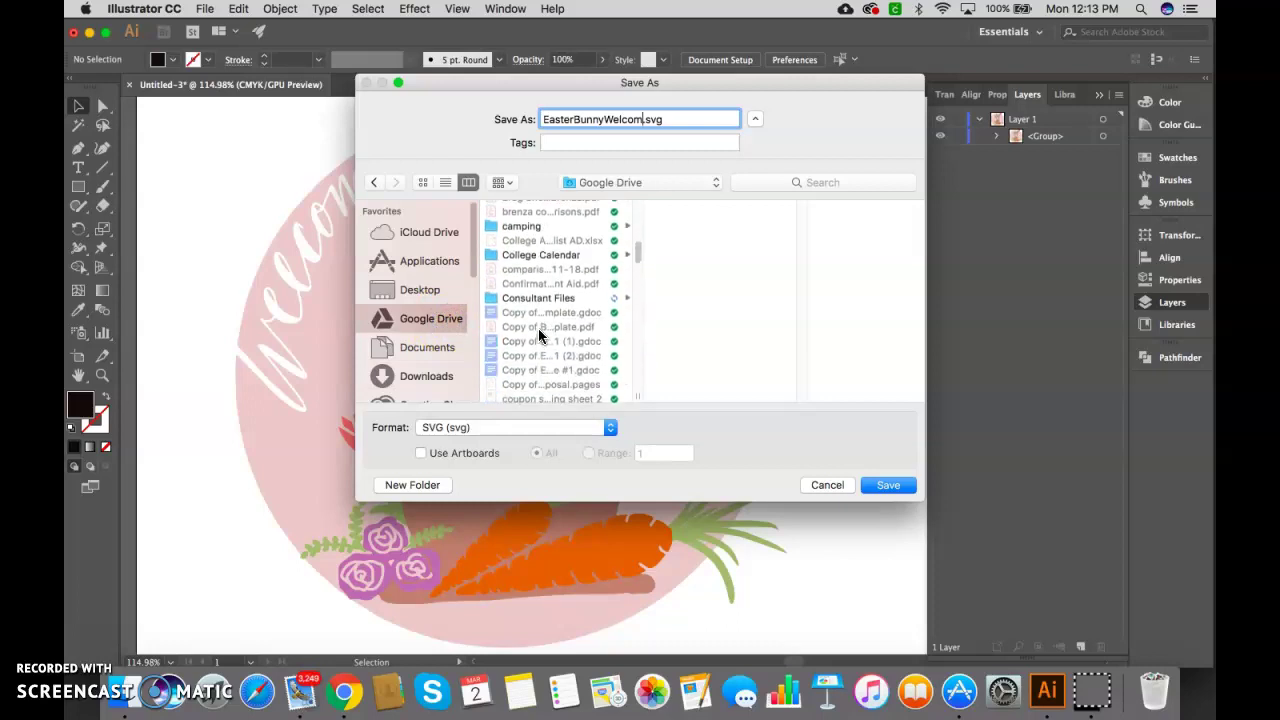
pyautogui.scroll(-3, 538, 335)
pyautogui.click(516, 316)
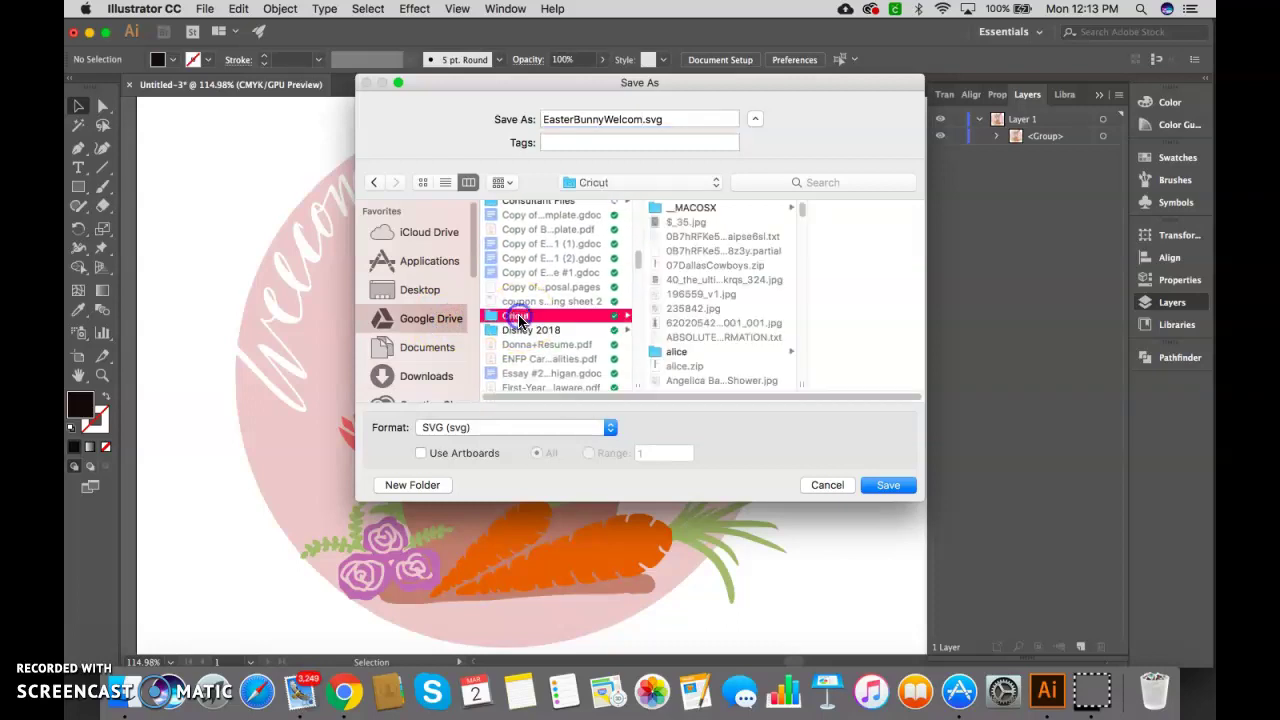
pyautogui.scroll(-5, 667, 330)
pyautogui.scroll(-3, 667, 330)
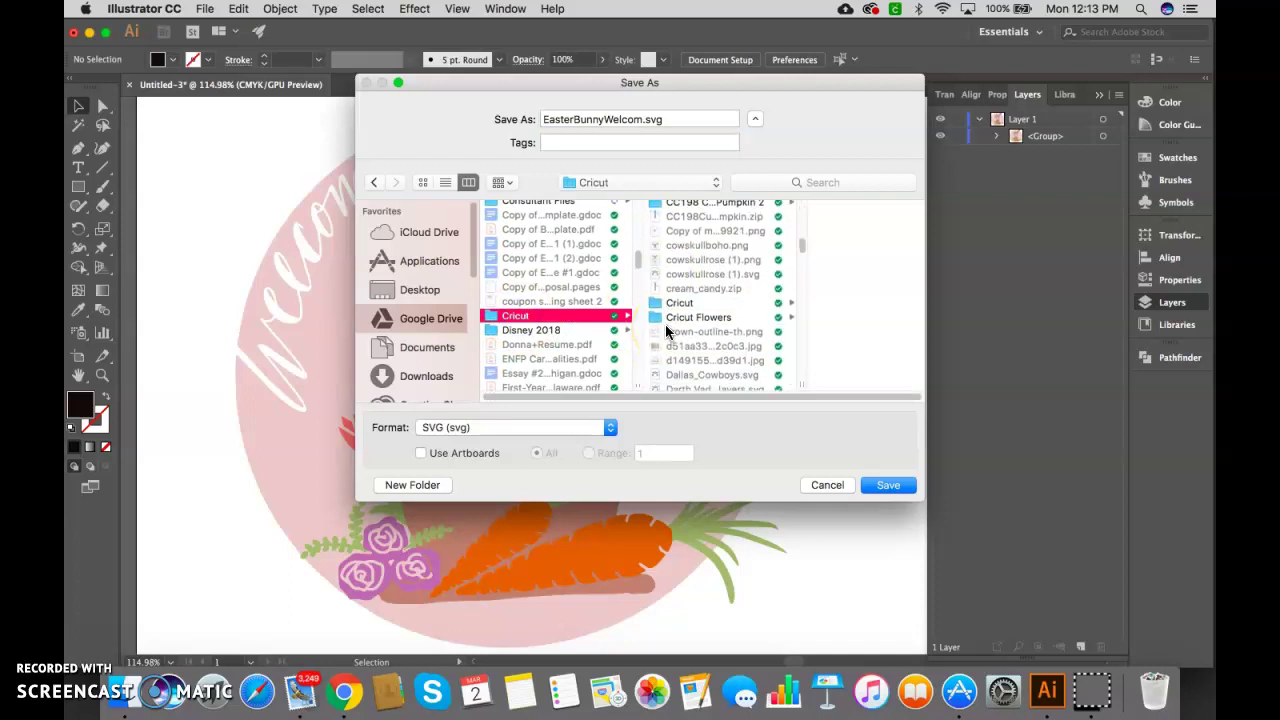
pyautogui.click(668, 303)
pyautogui.scroll(-3, 828, 330)
pyautogui.scroll(-10, 828, 330)
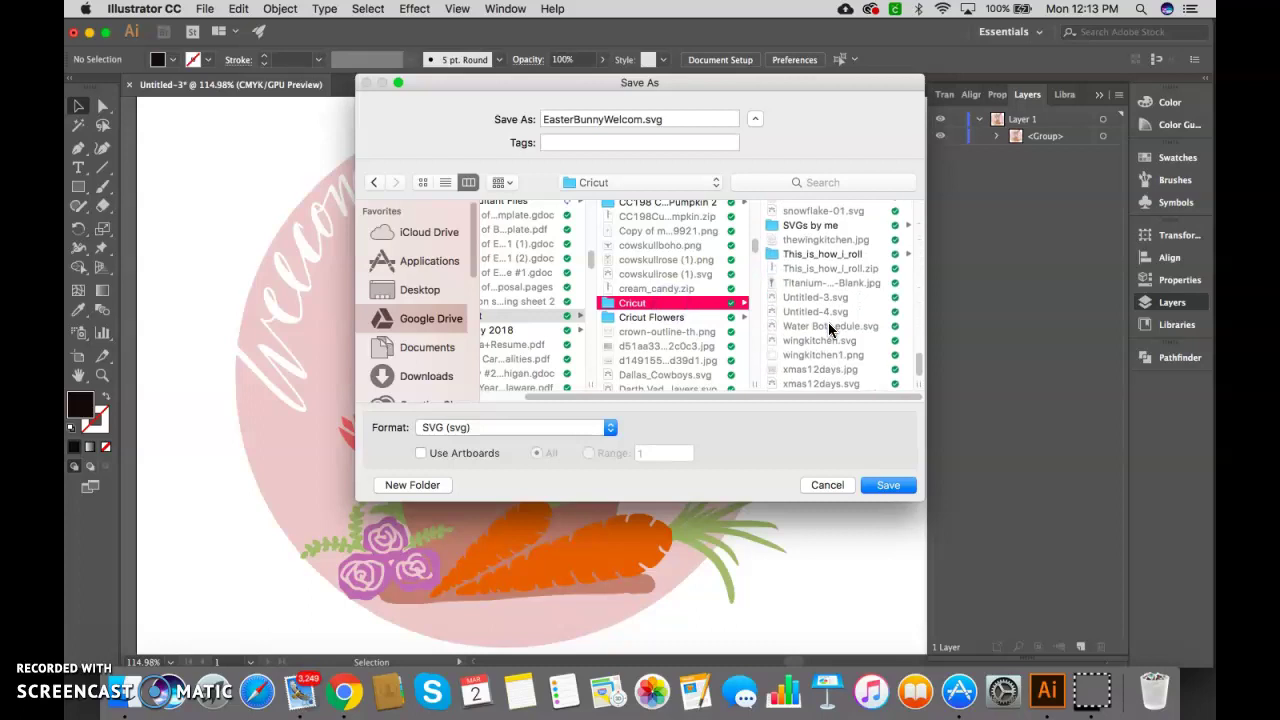
pyautogui.click(809, 236)
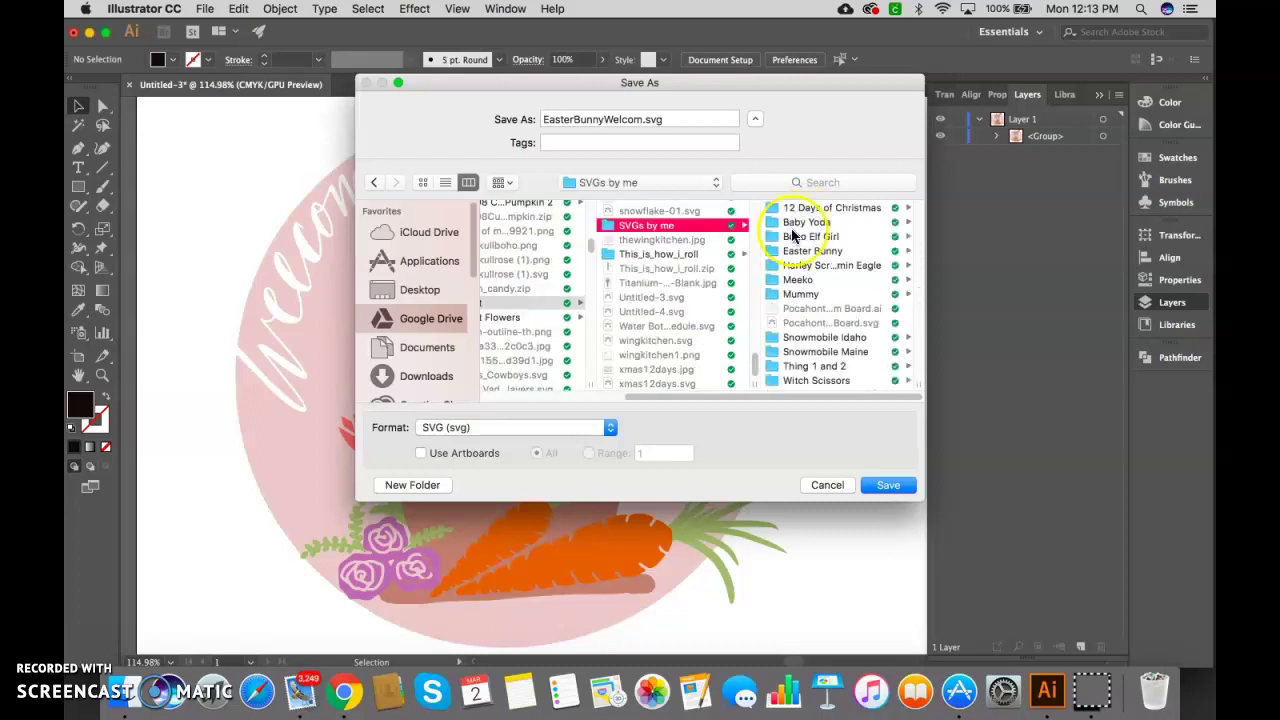
# Step: Create the 'Easter Bunny Welcome' folder, save there, and accept the SVG 1.1 options
pyautogui.click(418, 487)
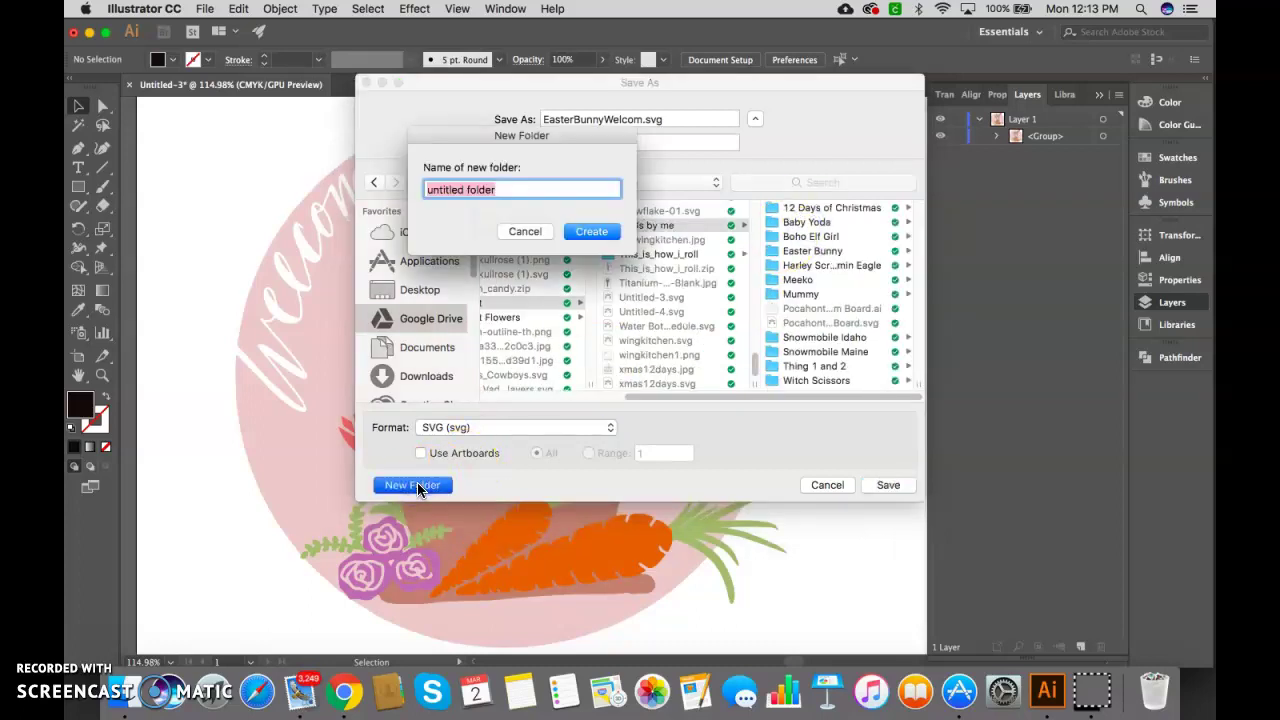
pyautogui.write('Easter')
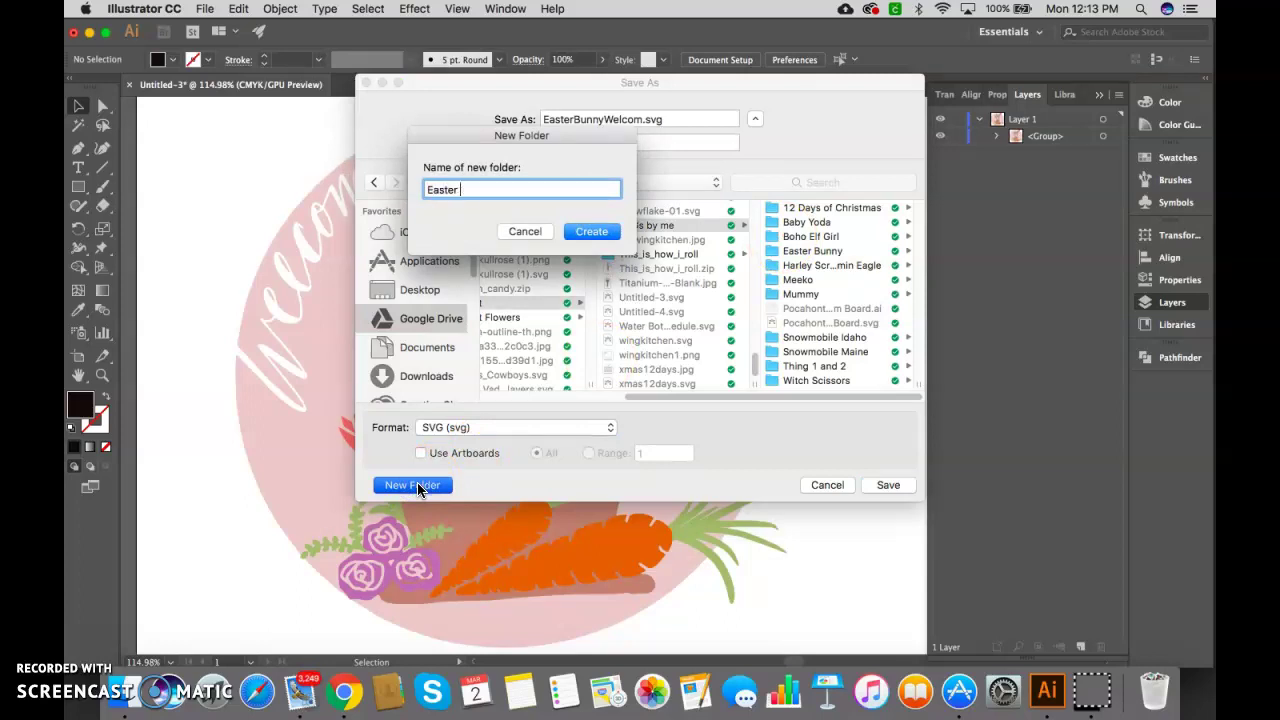
pyautogui.write('Bunny Welcome')
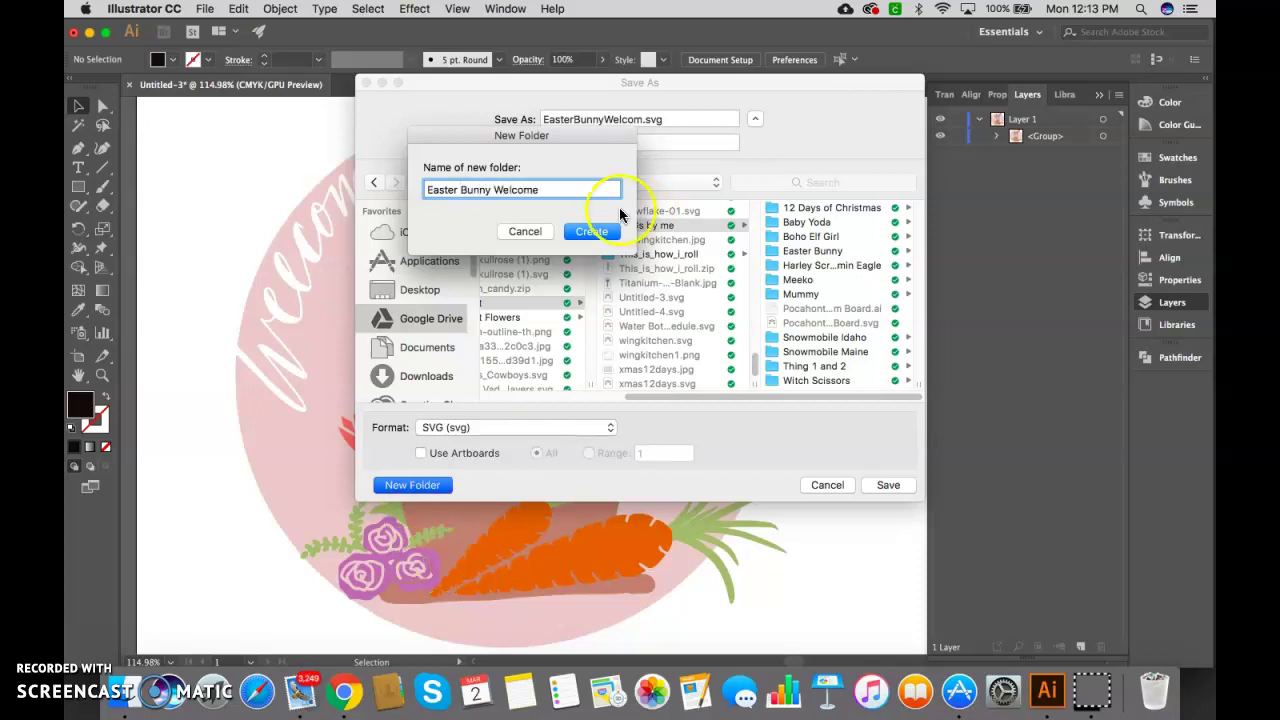
pyautogui.click(591, 231)
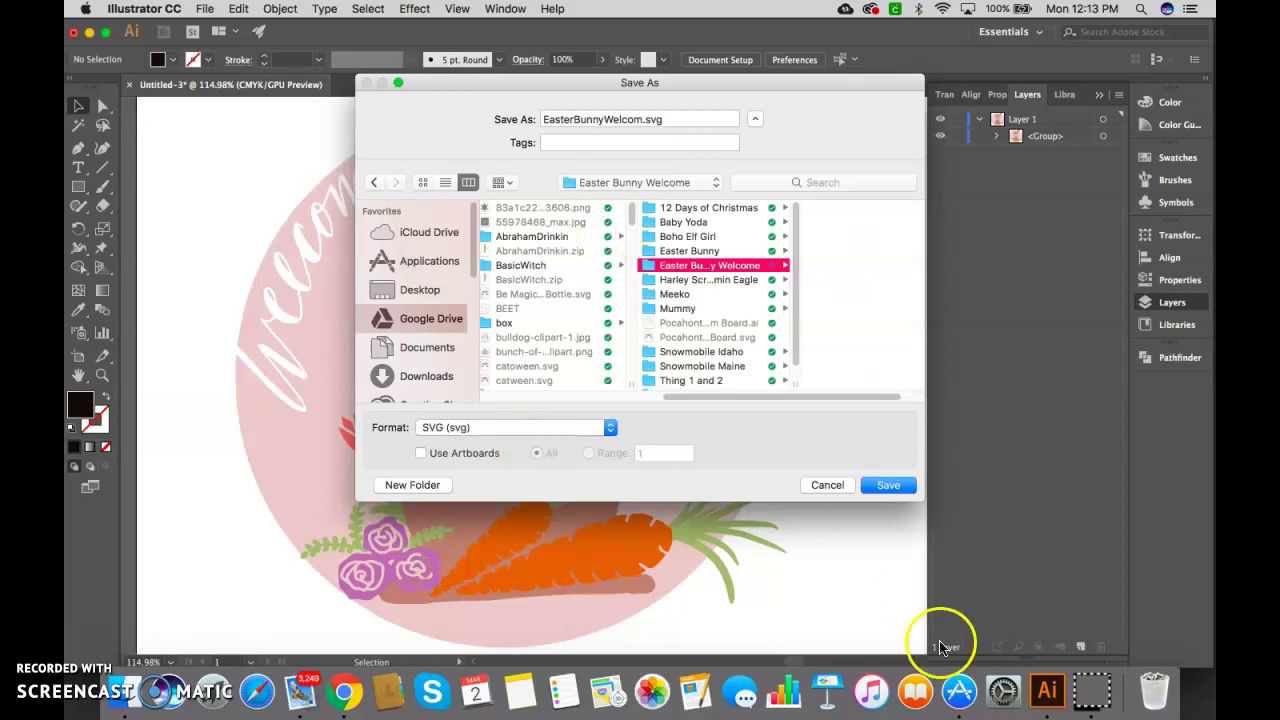
pyautogui.click(893, 485)
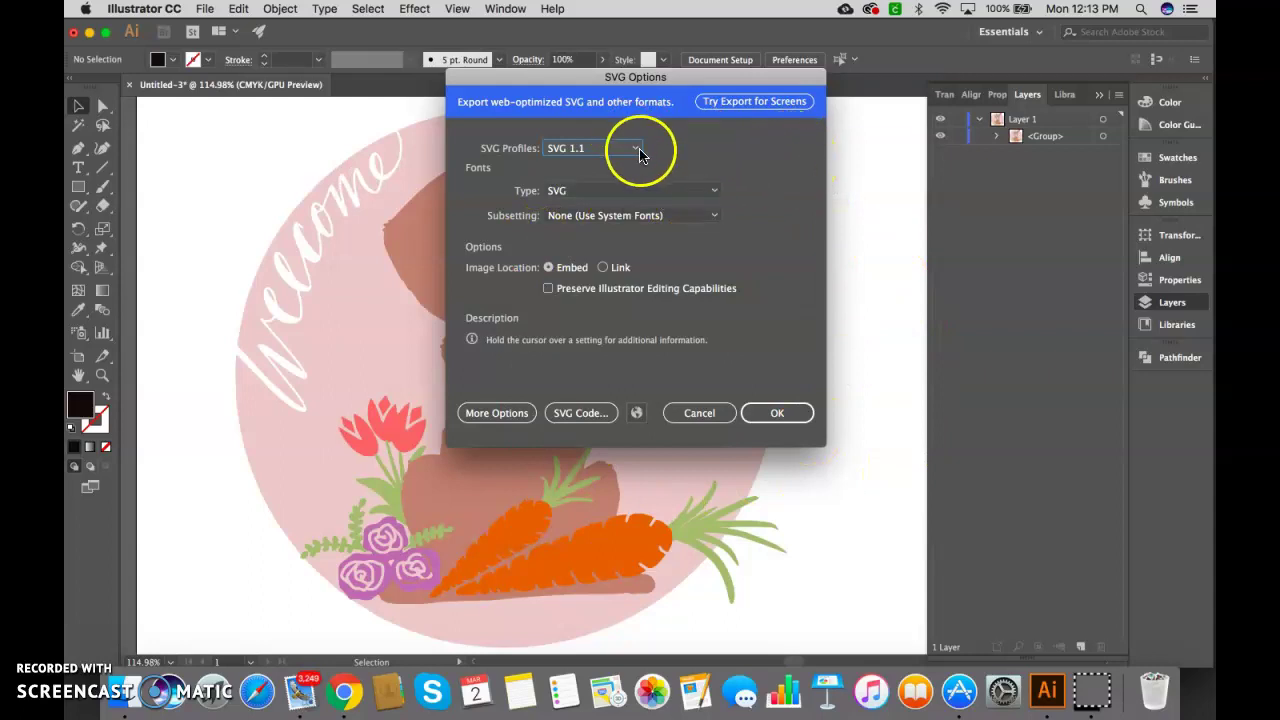
pyautogui.moveTo(627, 150)
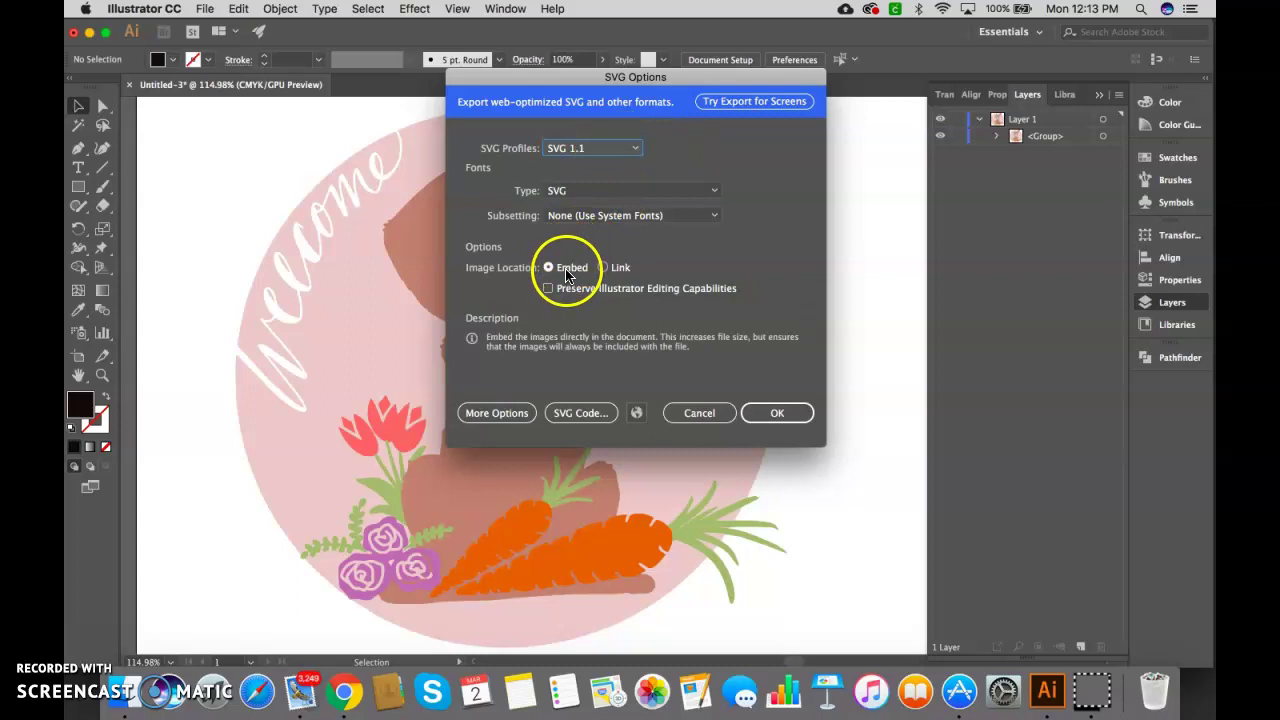
pyautogui.click(788, 414)
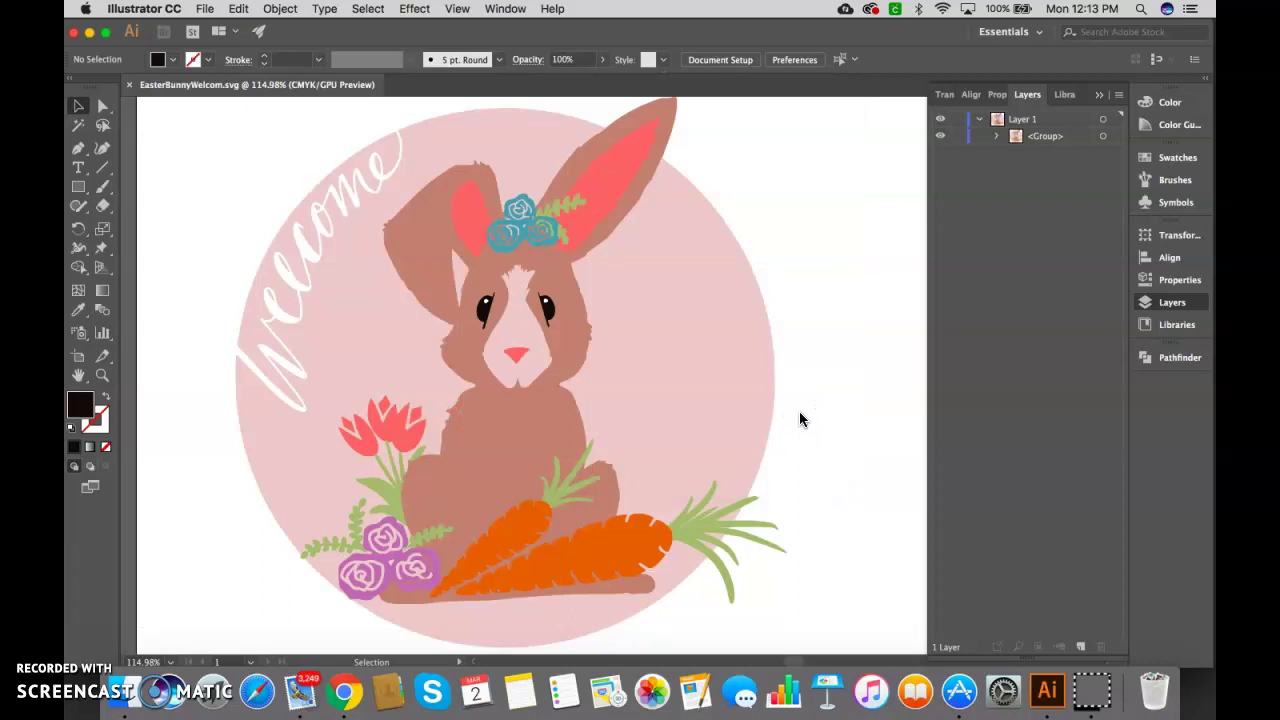
# Step: Launch Design Space from the Cricut plugin menu and let Chrome open the desktop app
pyautogui.click(895, 9)
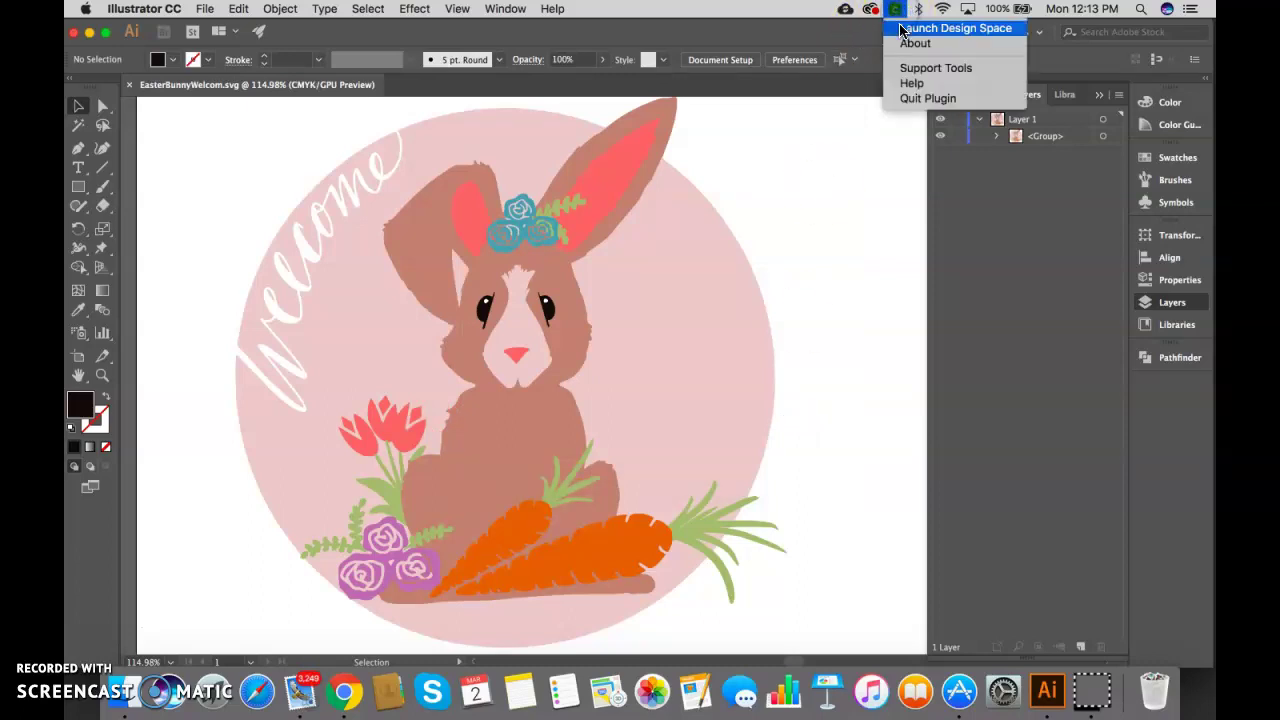
pyautogui.click(901, 29)
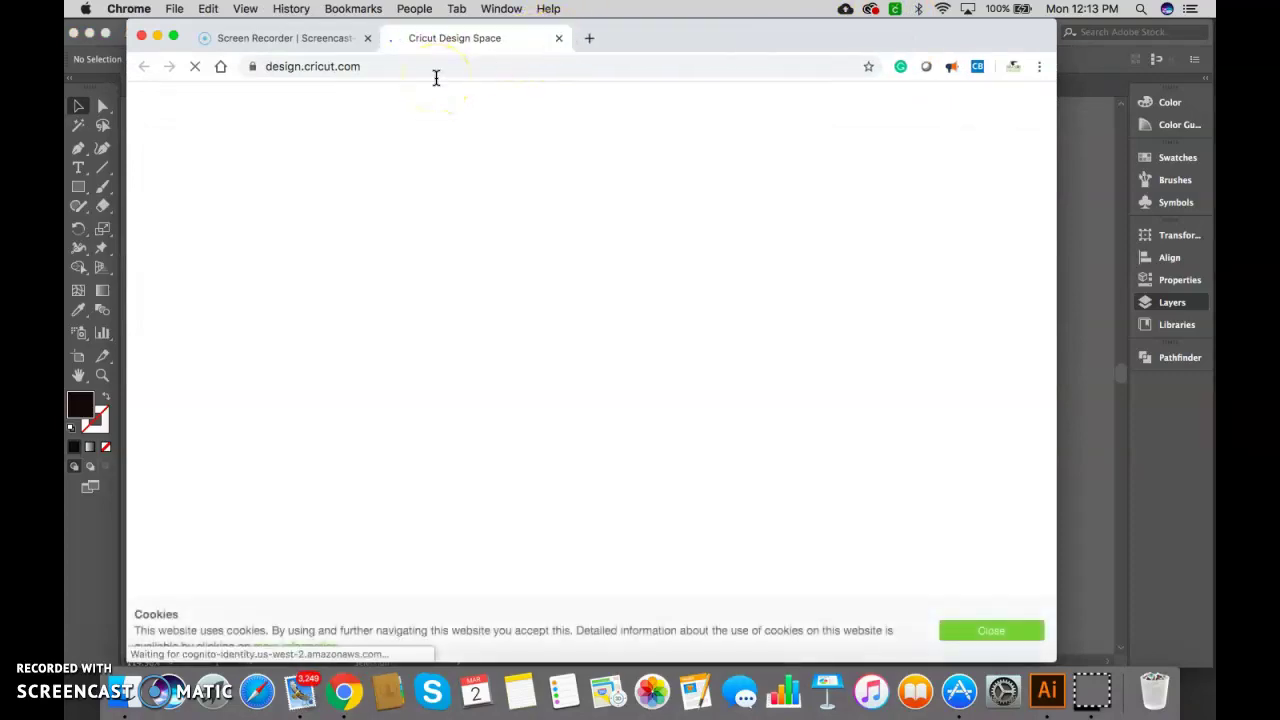
pyautogui.click(666, 423)
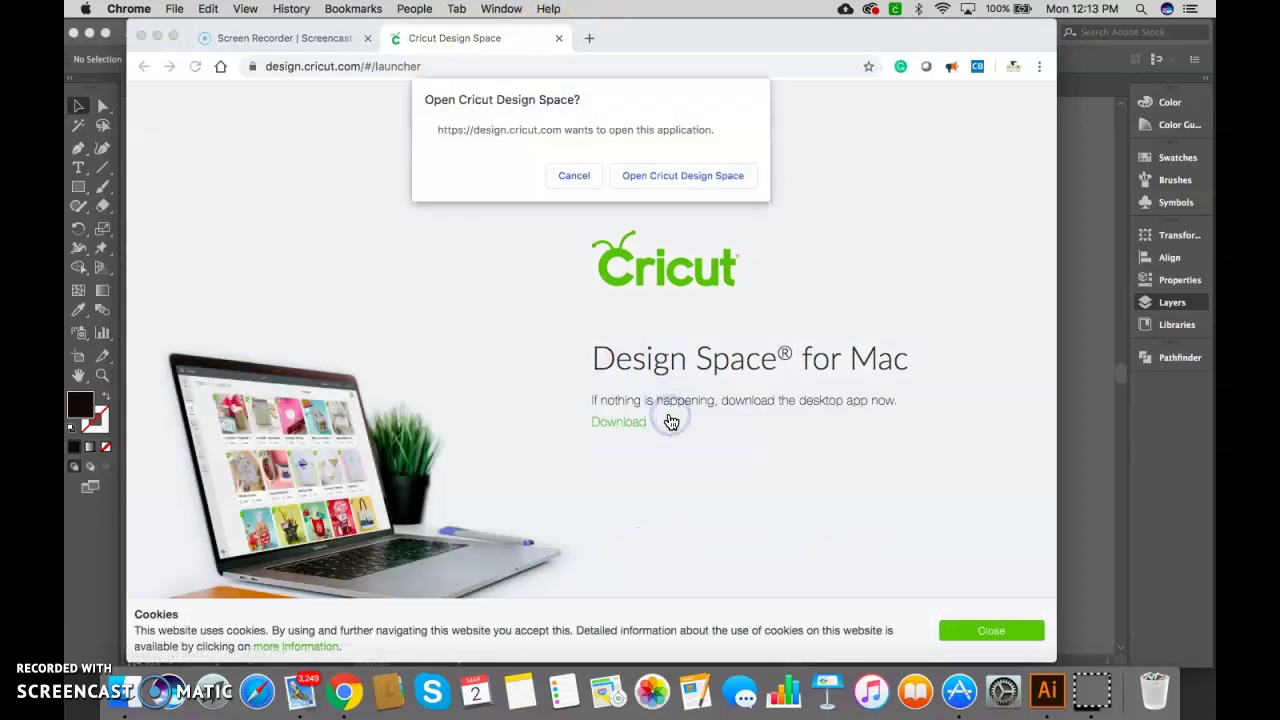
pyautogui.click(697, 182)
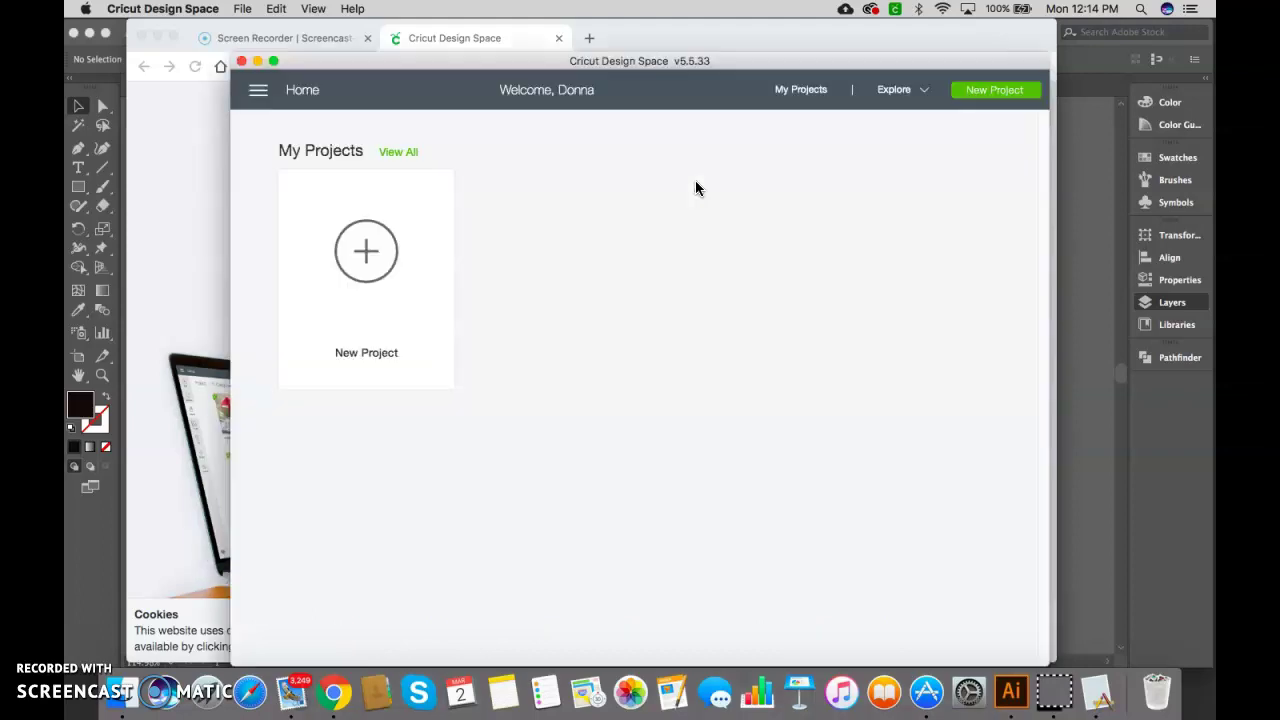
# Step: Start a new project and browse for an image to upload
pyautogui.click(365, 250)
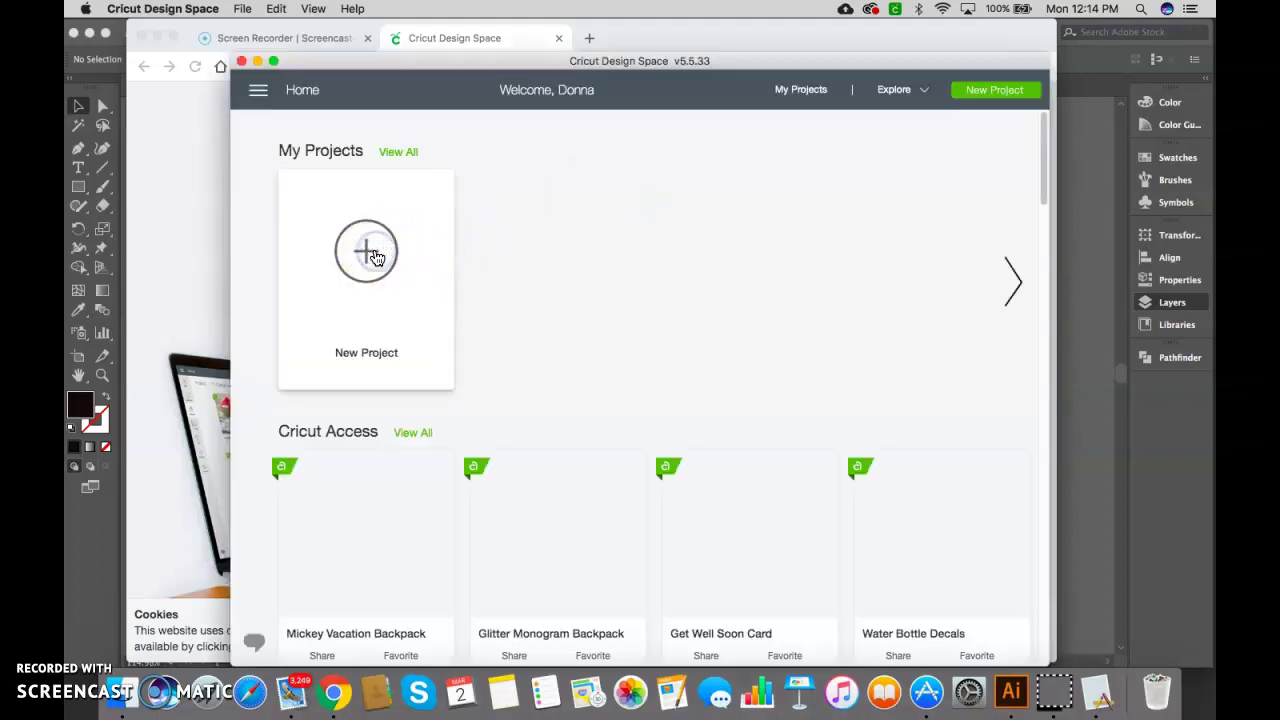
pyautogui.click(258, 462)
pyautogui.click(447, 352)
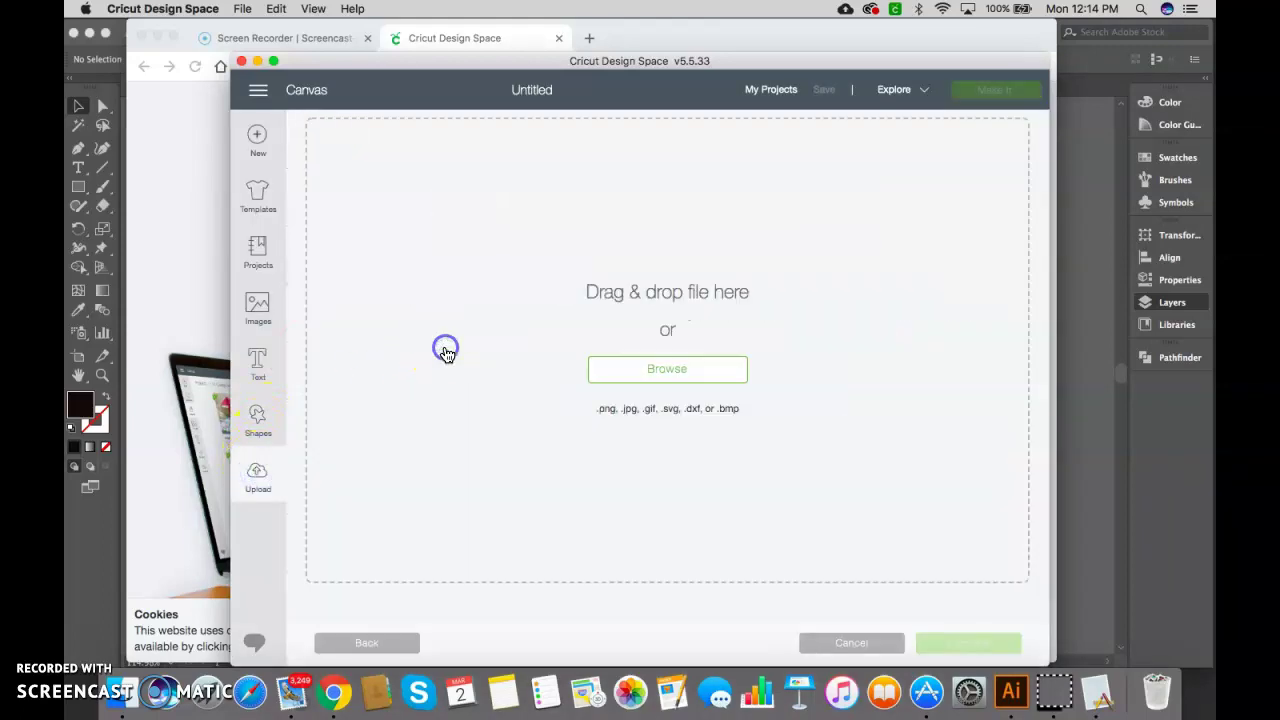
pyautogui.click(629, 376)
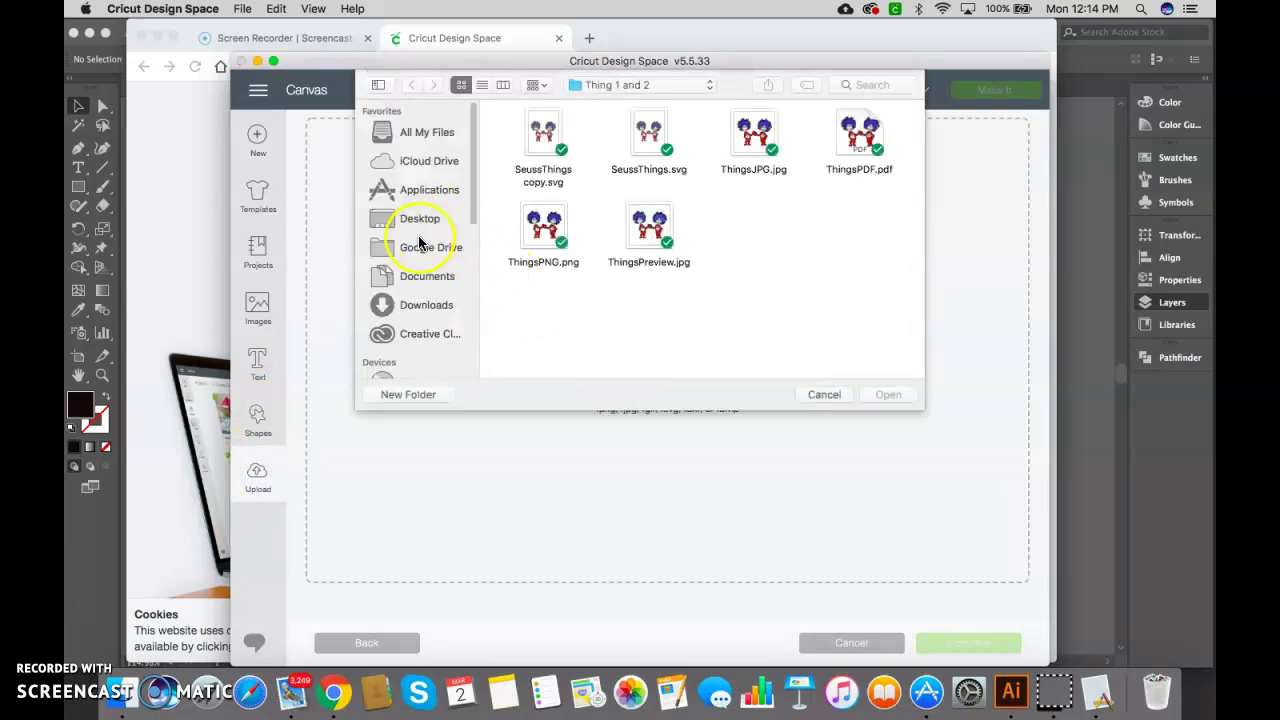
# Step: Navigate into the Cricut folder on Google Drive in the file browser
pyautogui.scroll(-3, 420, 242)
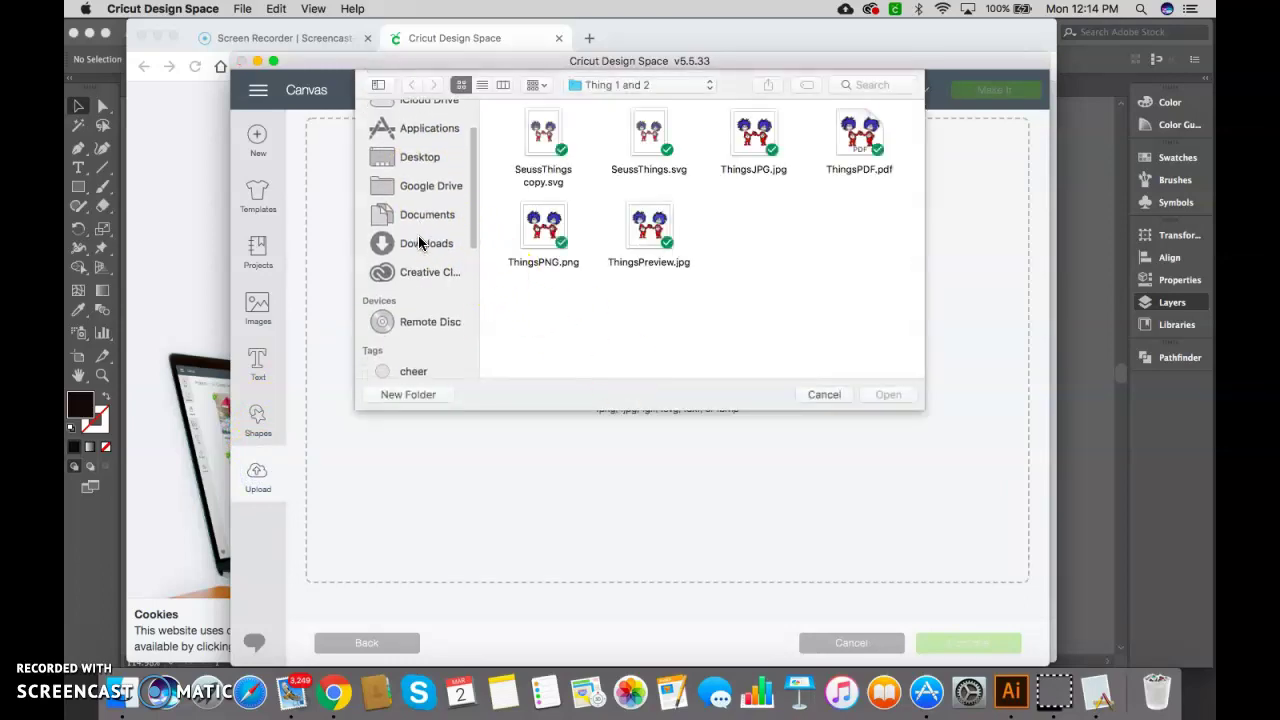
pyautogui.scroll(3, 420, 243)
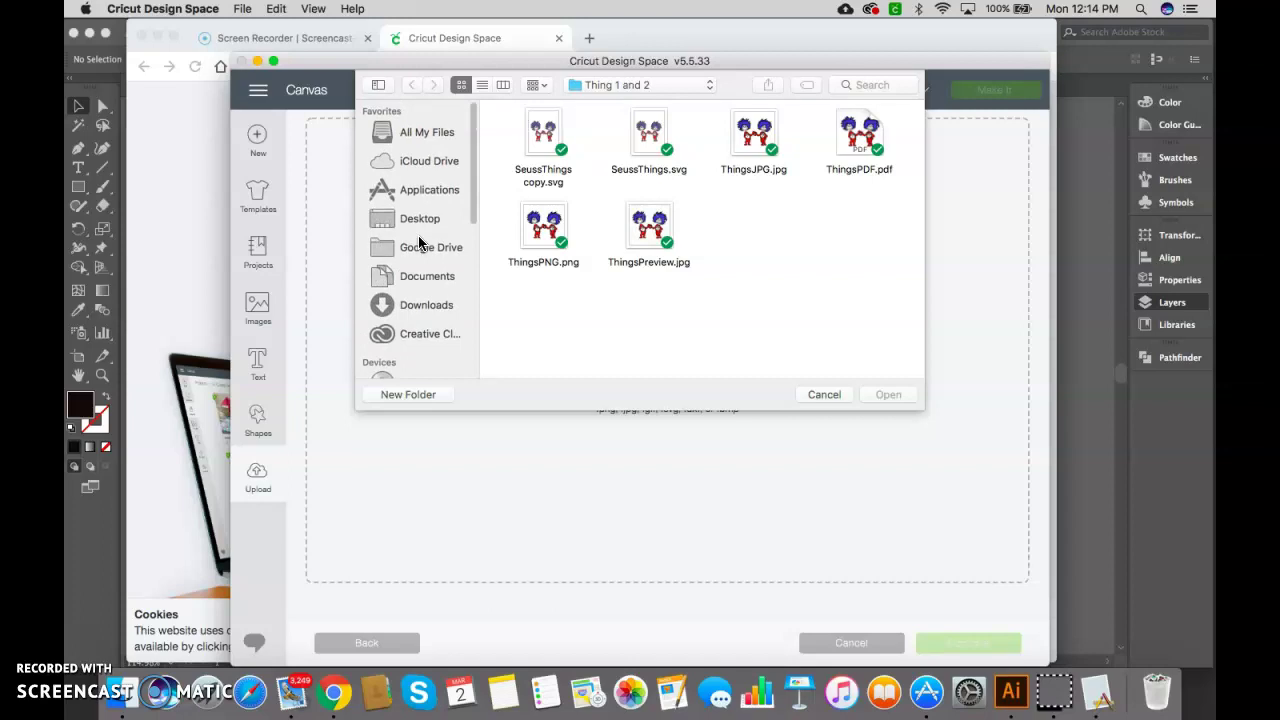
pyautogui.click(430, 258)
pyautogui.click(628, 257)
pyautogui.scroll(-5, 628, 257)
pyautogui.scroll(-5, 628, 257)
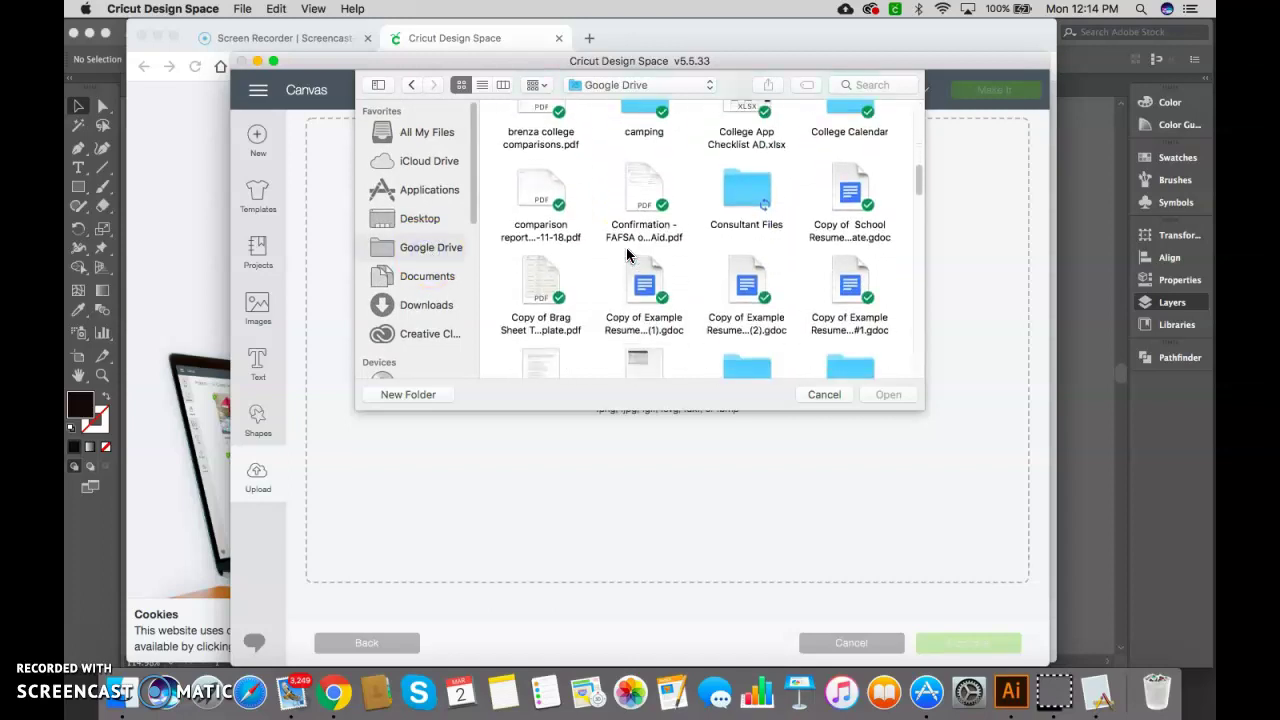
pyautogui.doubleClick(745, 270)
pyautogui.scroll(-5, 745, 275)
pyautogui.scroll(-5, 745, 275)
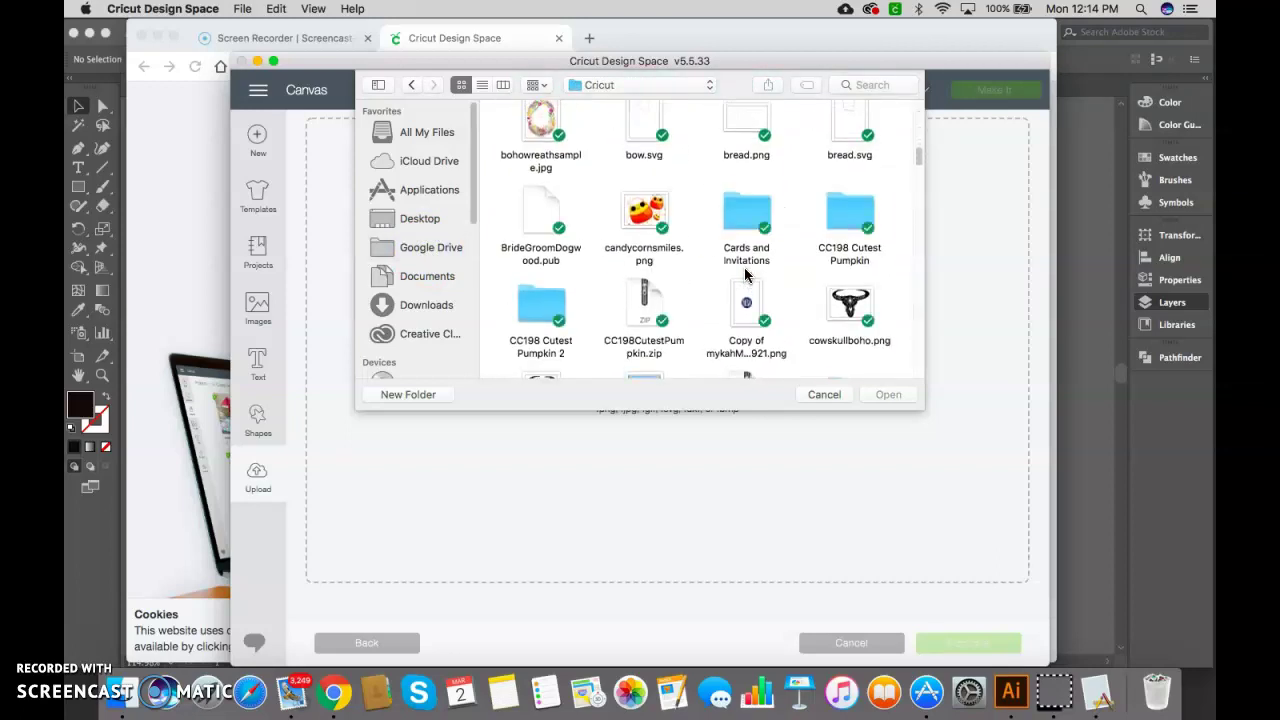
# Step: Open SVGs by me > Easter Bunny Welcome and pick EasterBunnyWelcom.svg
pyautogui.click(848, 240)
pyautogui.scroll(-10, 848, 247)
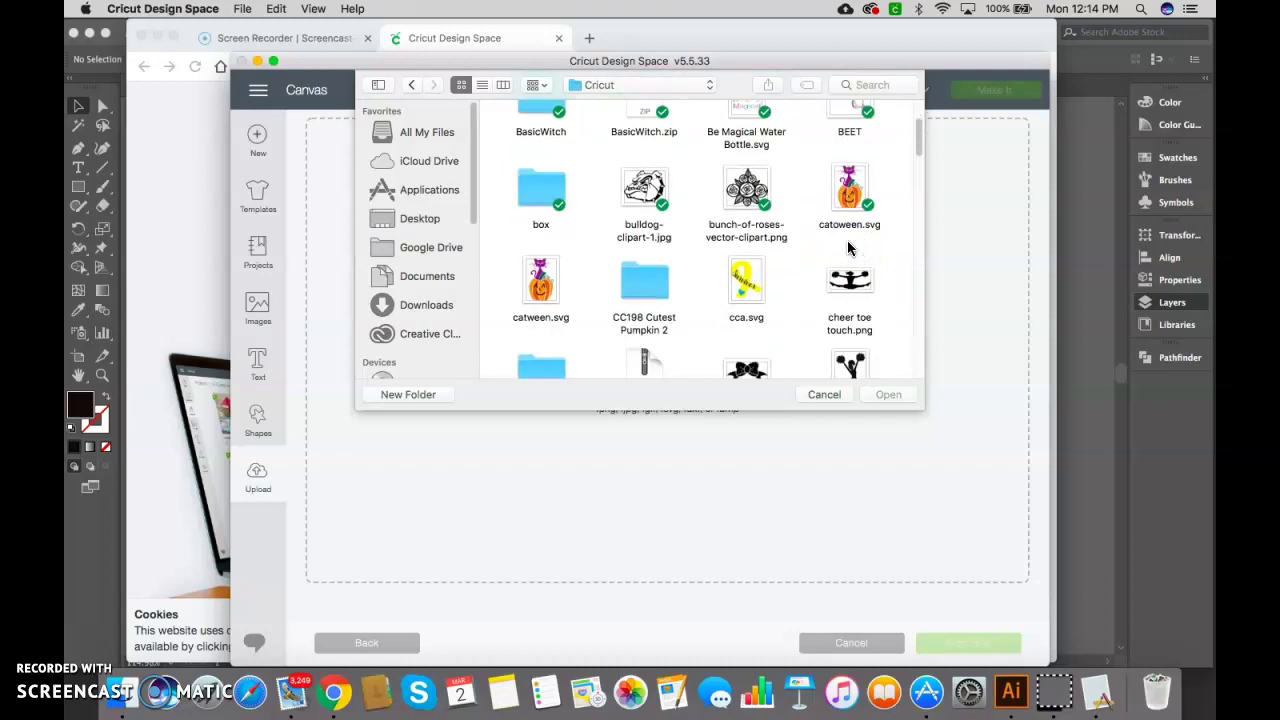
pyautogui.scroll(-10, 848, 247)
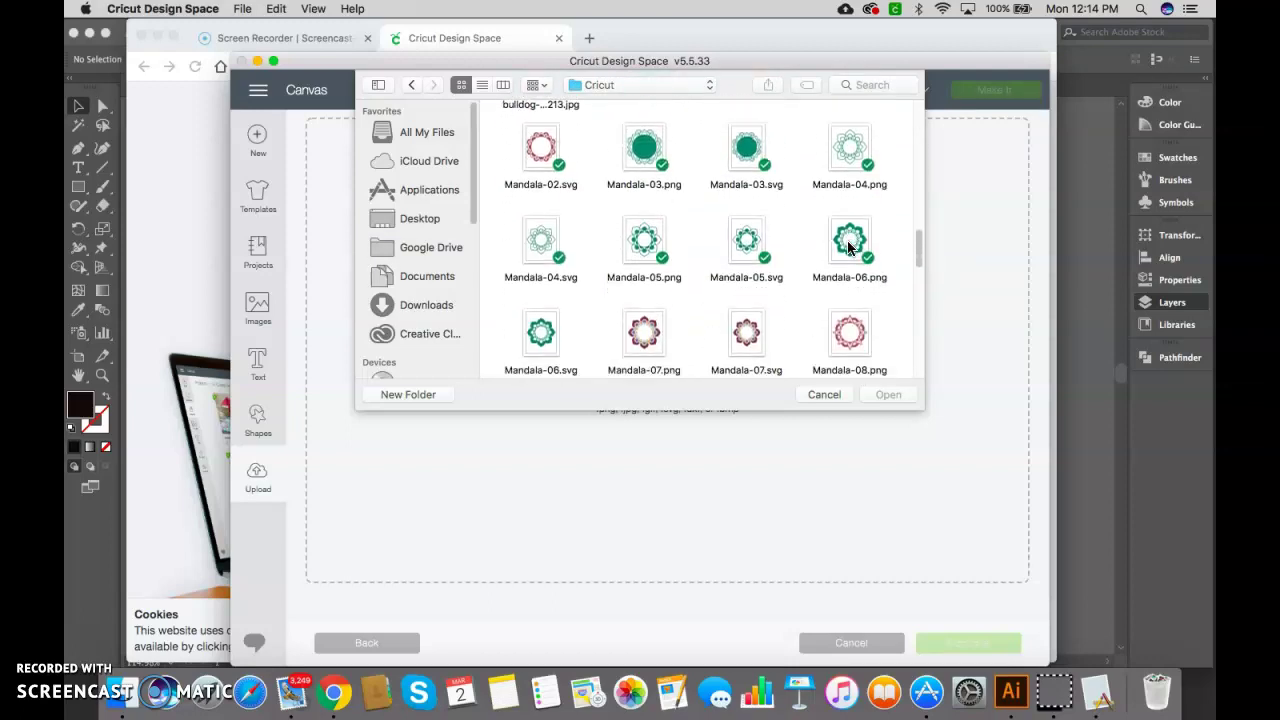
pyautogui.scroll(-2, 848, 247)
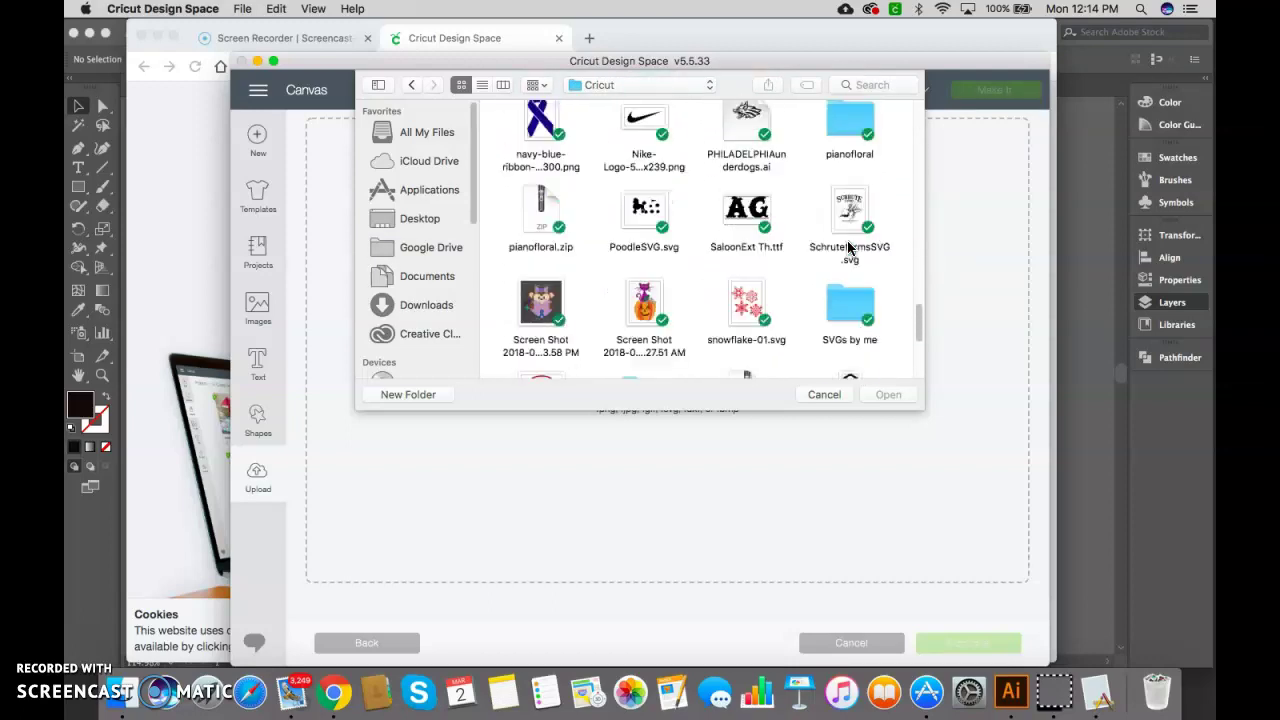
pyautogui.doubleClick(841, 305)
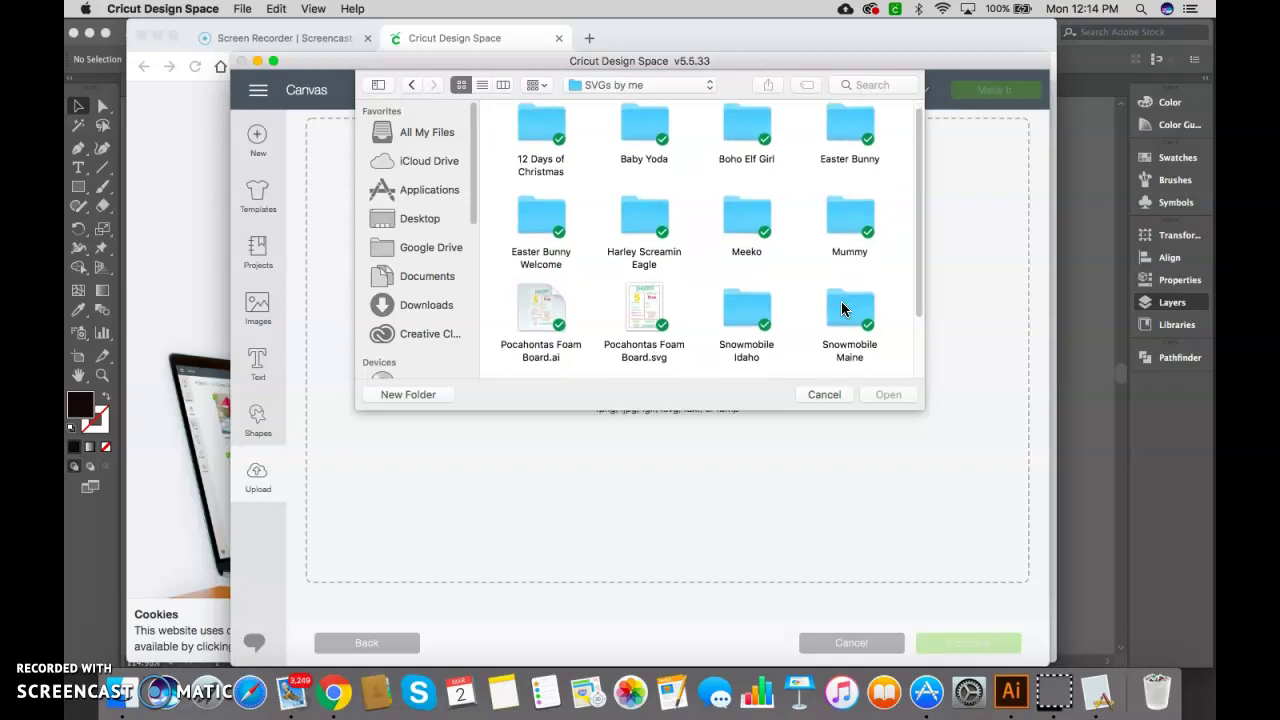
pyautogui.doubleClick(530, 211)
pyautogui.click(522, 130)
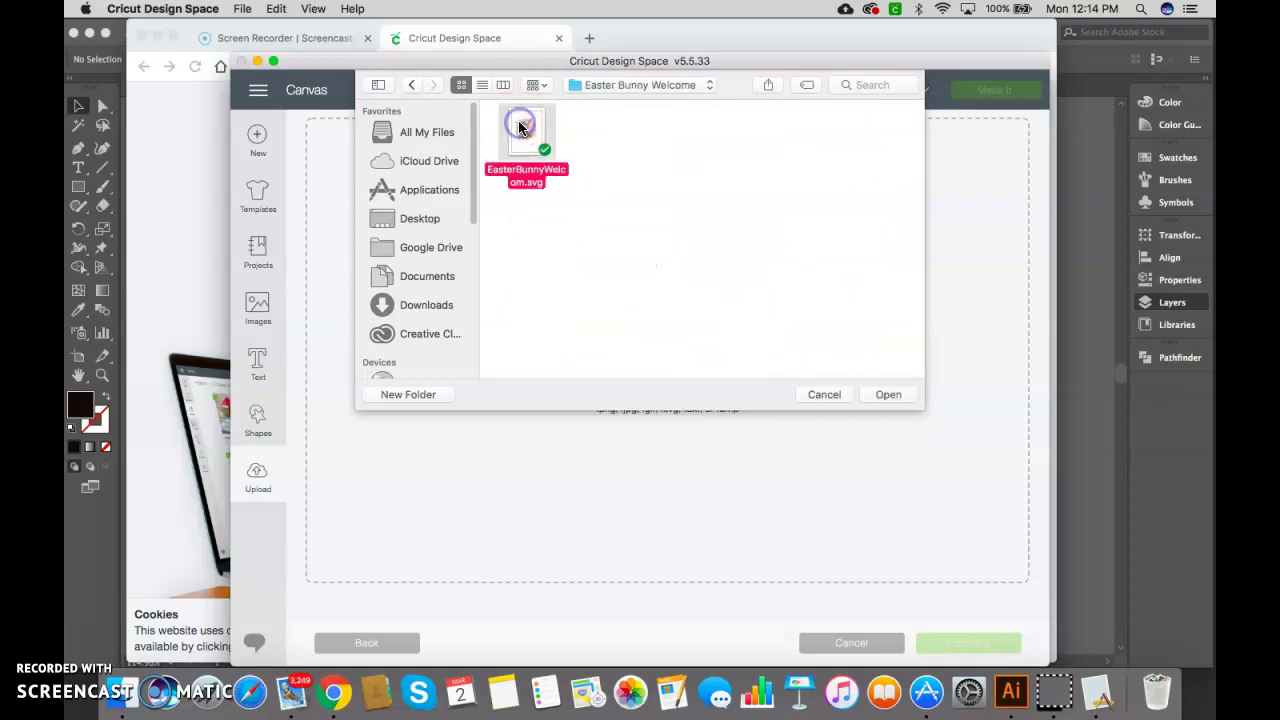
# Step: Upload the SVG, save it as EasterBunnyWelcom, and insert it onto the canvas
pyautogui.click(890, 396)
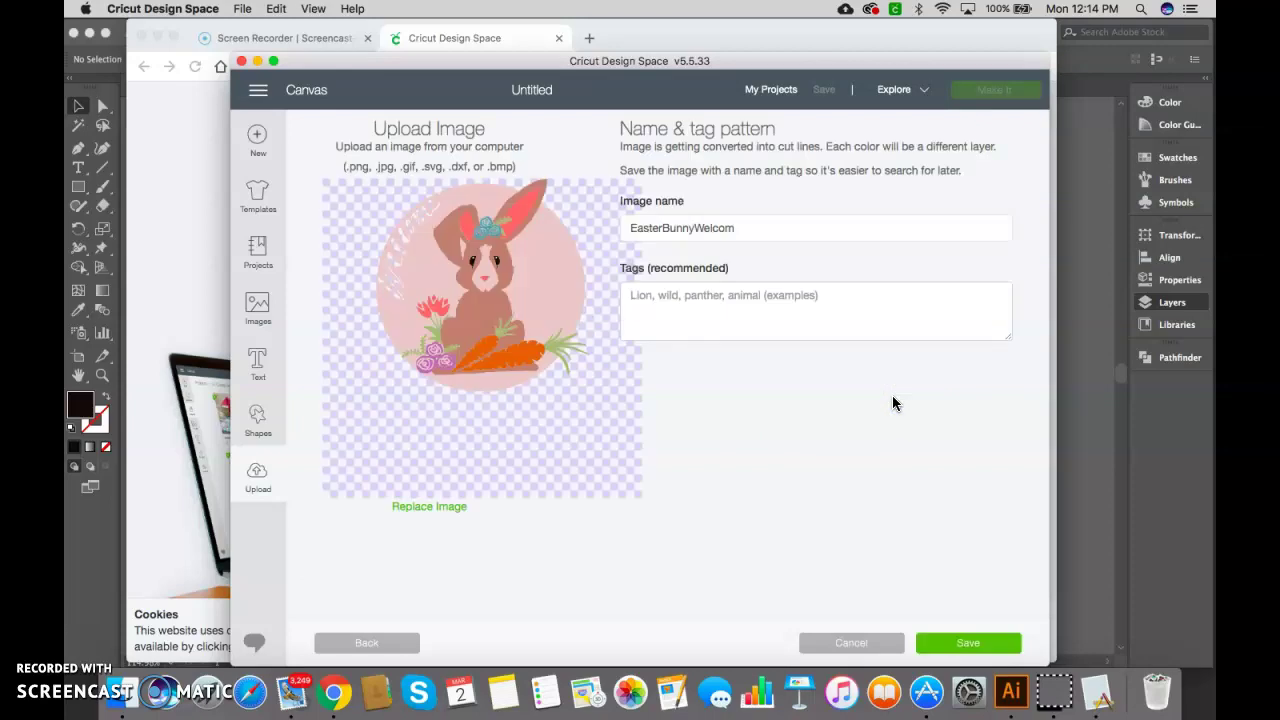
pyautogui.click(982, 644)
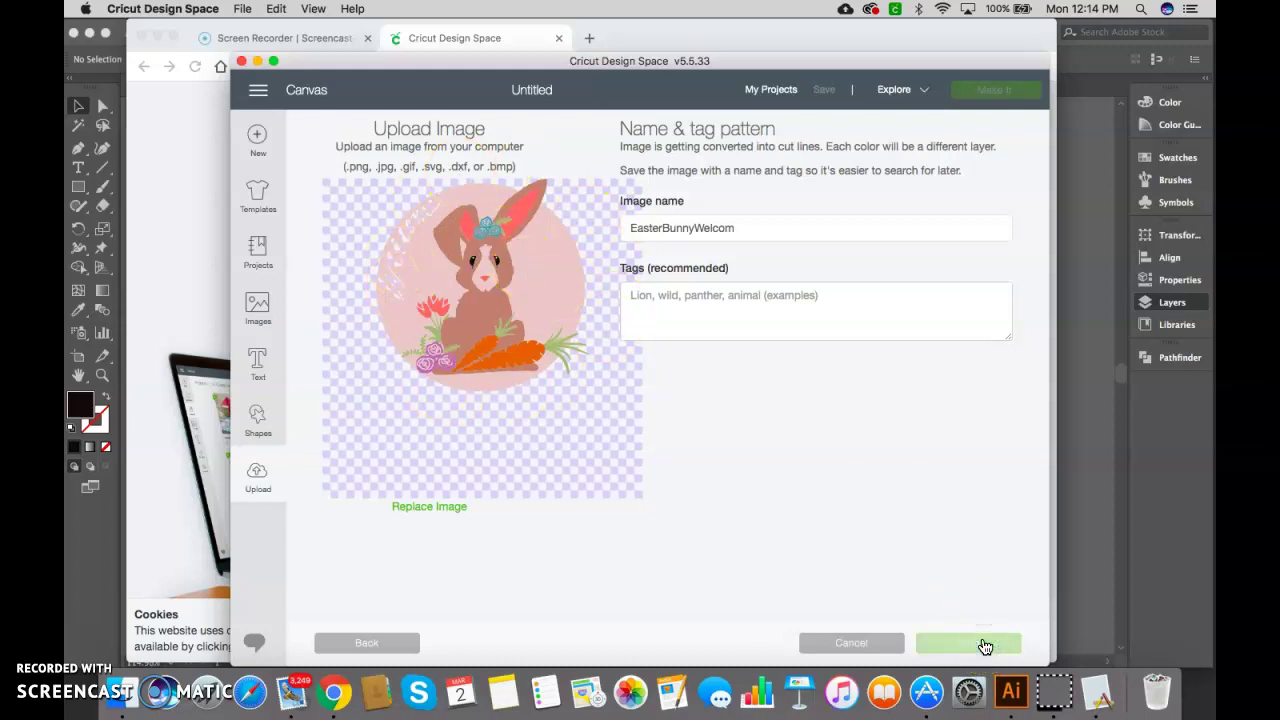
pyautogui.click(432, 497)
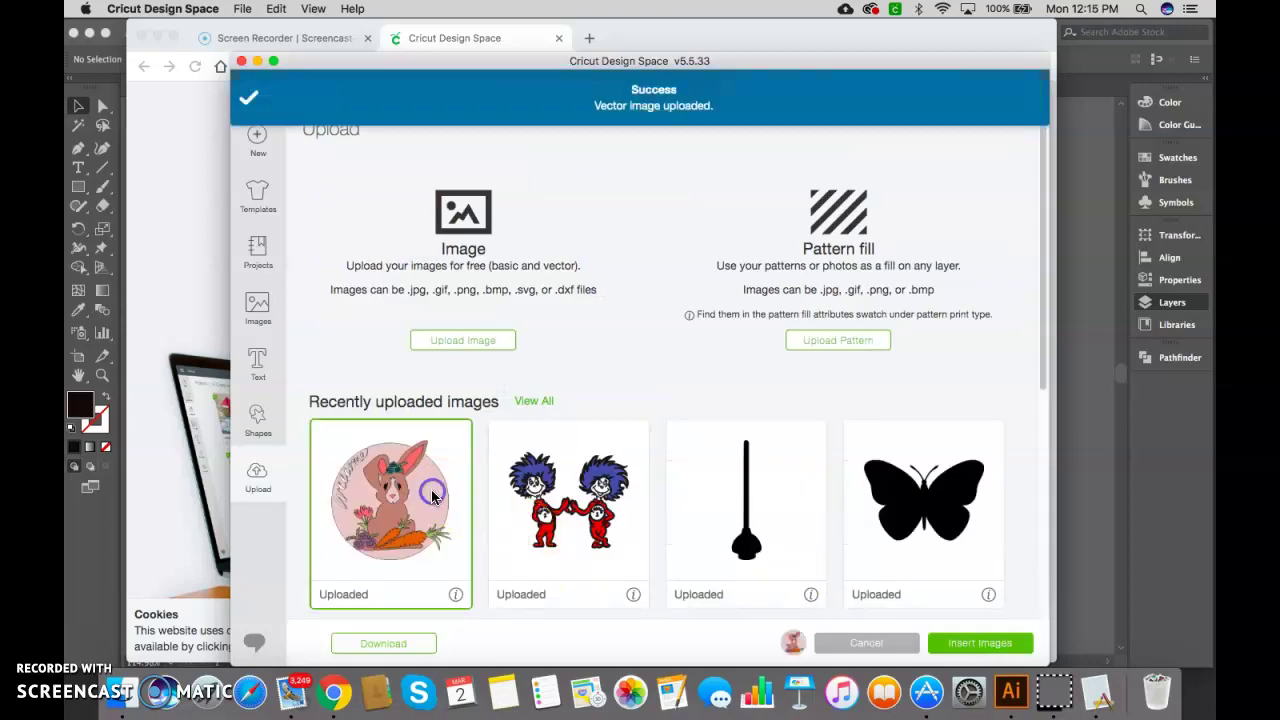
pyautogui.click(996, 645)
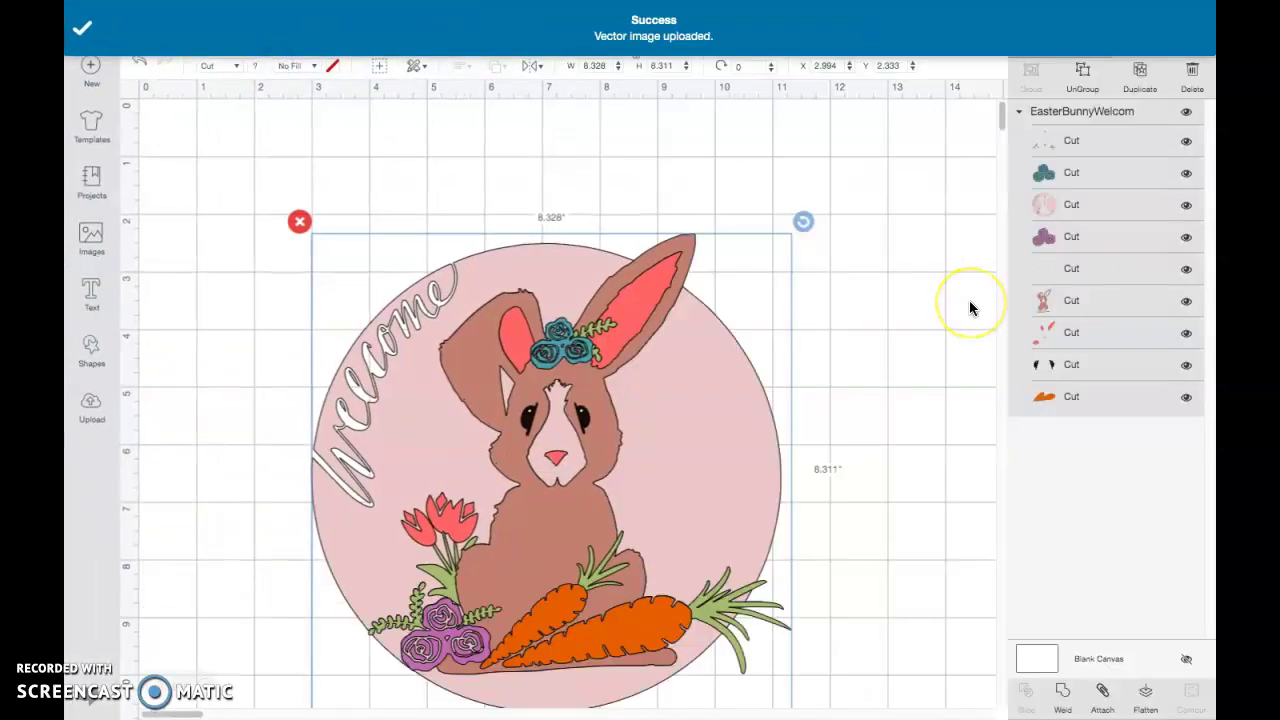
# Step: Reselect the whole bunny design and ungroup it into separate cut layers
pyautogui.scroll(-5, 969, 300)
pyautogui.scroll(4, 969, 300)
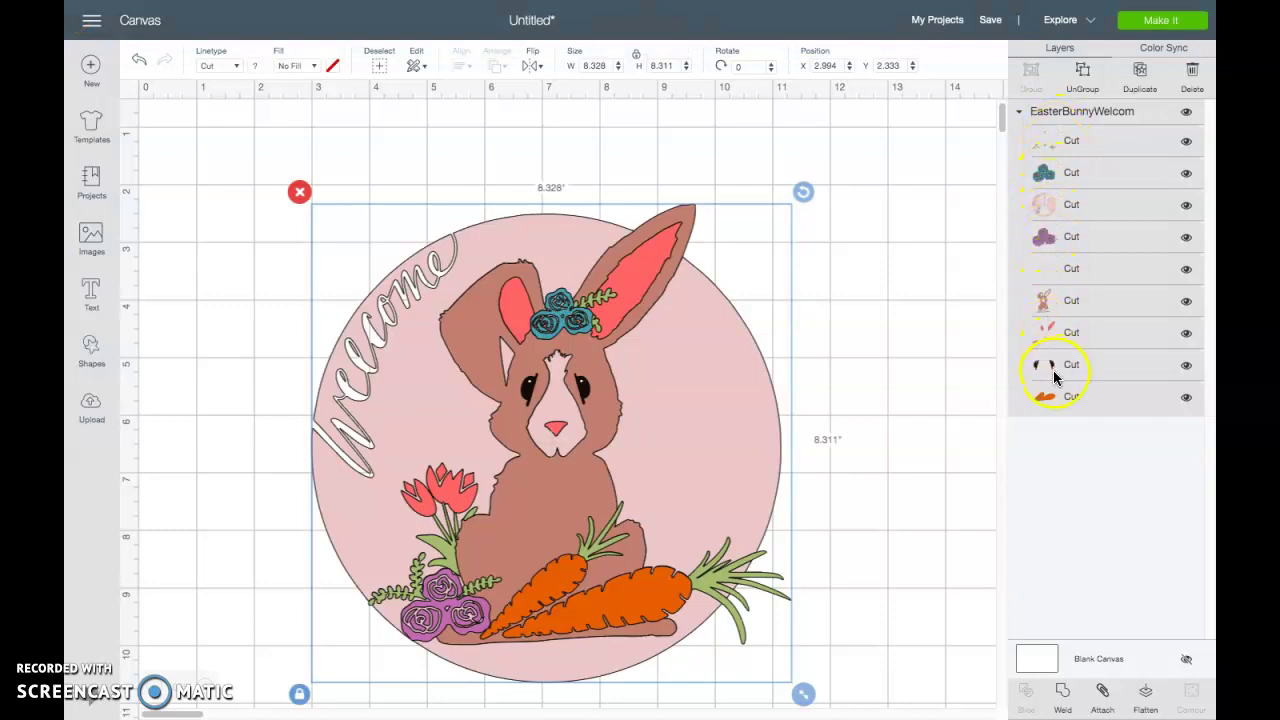
pyautogui.click(876, 357)
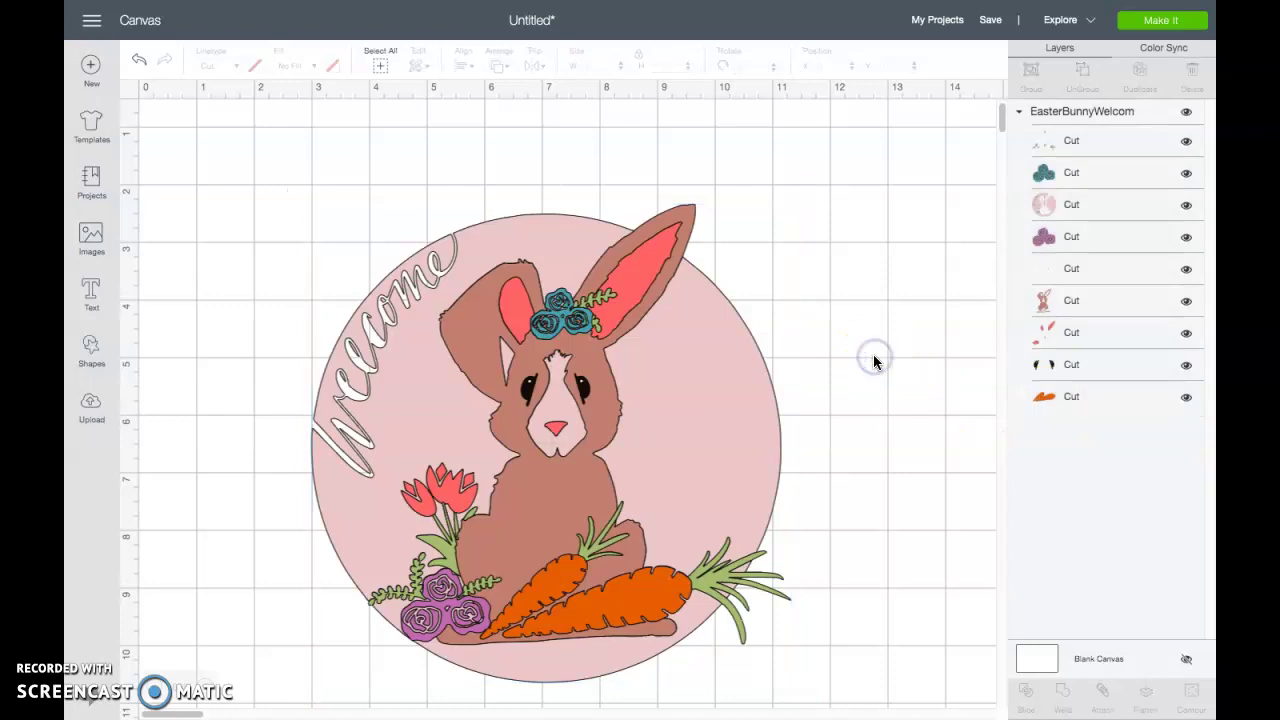
pyautogui.click(675, 350)
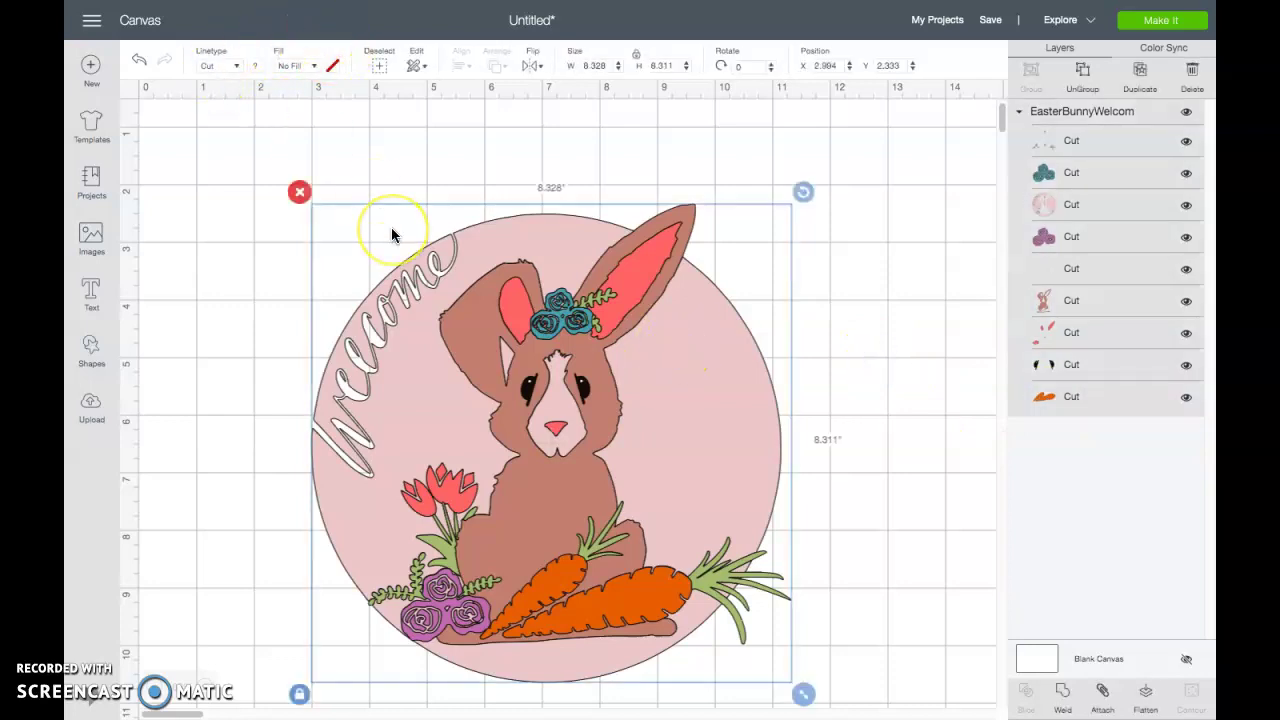
pyautogui.scroll(-2, 391, 226)
pyautogui.click(1078, 74)
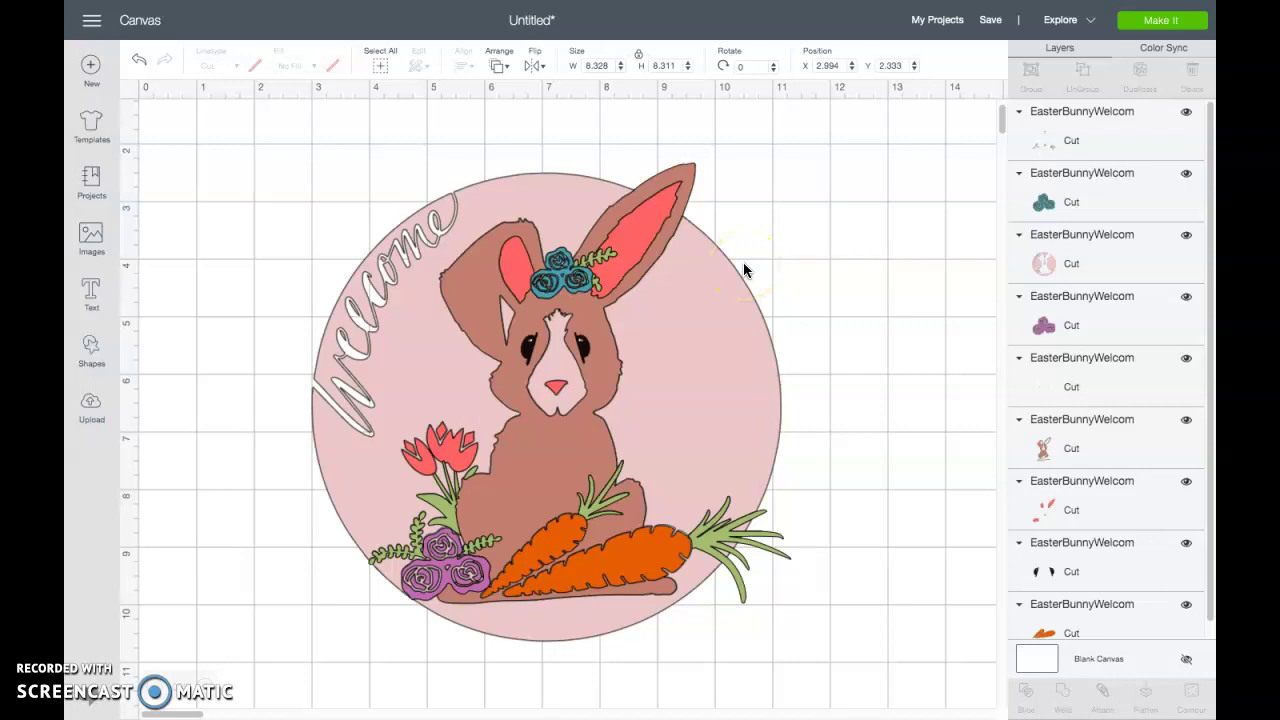
# Step: Hide and reshow the pink welcome circle layer, then select the bunny with carrots and flowers
pyautogui.click(1186, 236)
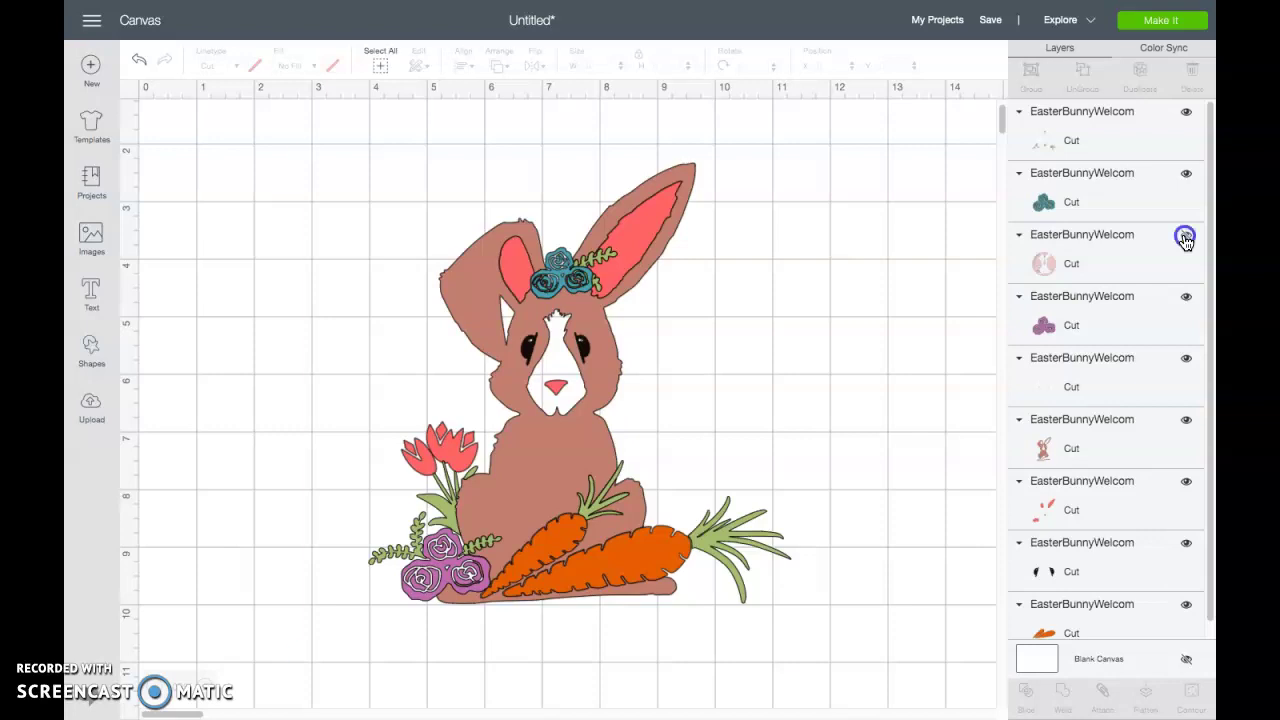
pyautogui.click(1185, 238)
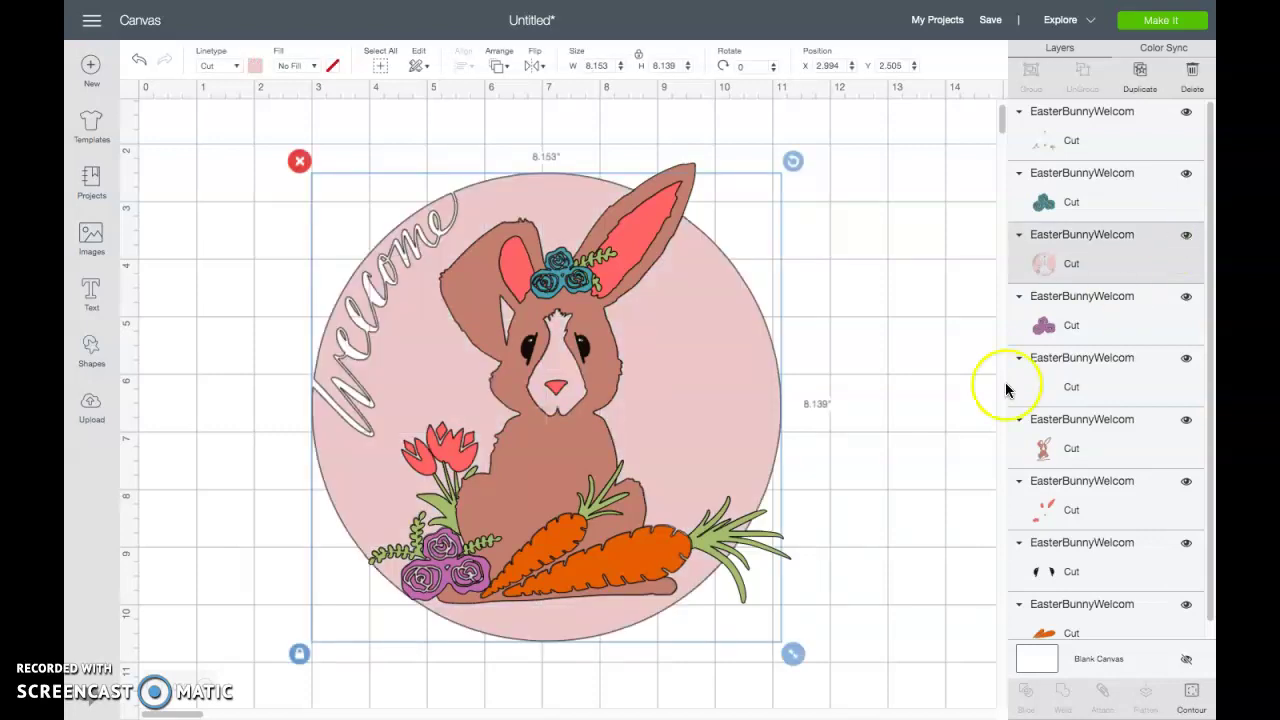
pyautogui.click(668, 557)
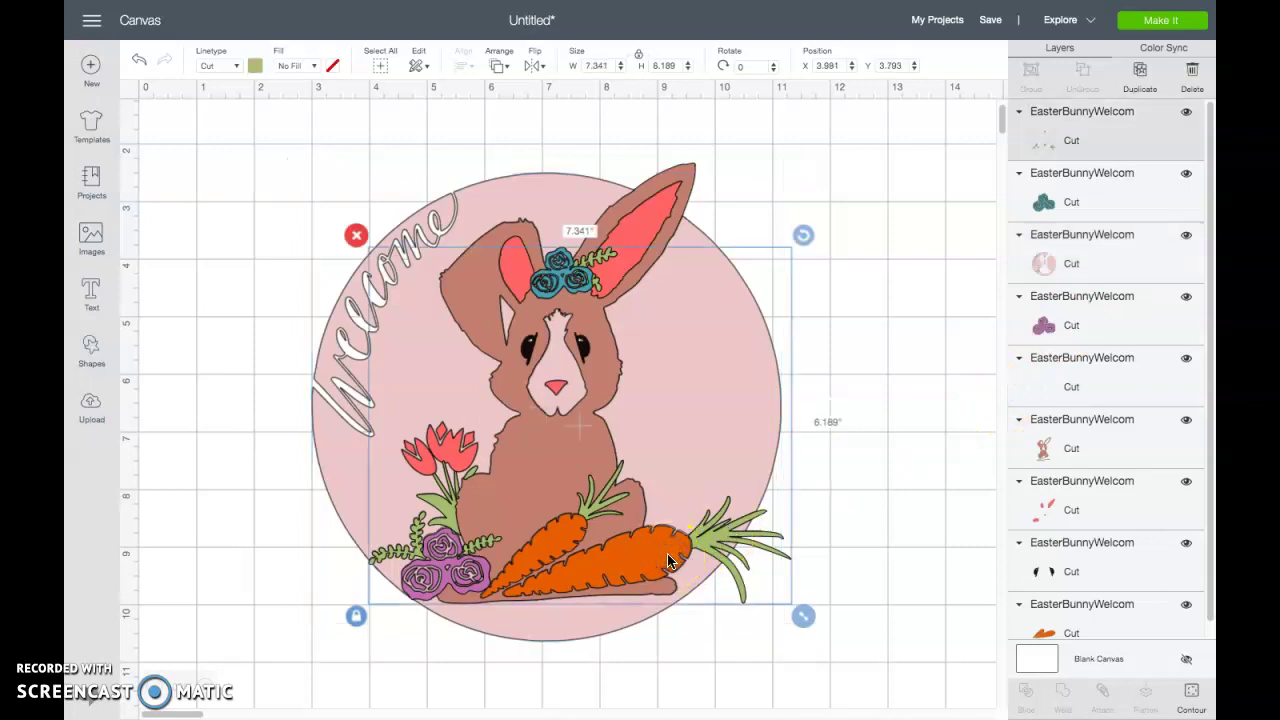
pyautogui.click(559, 447)
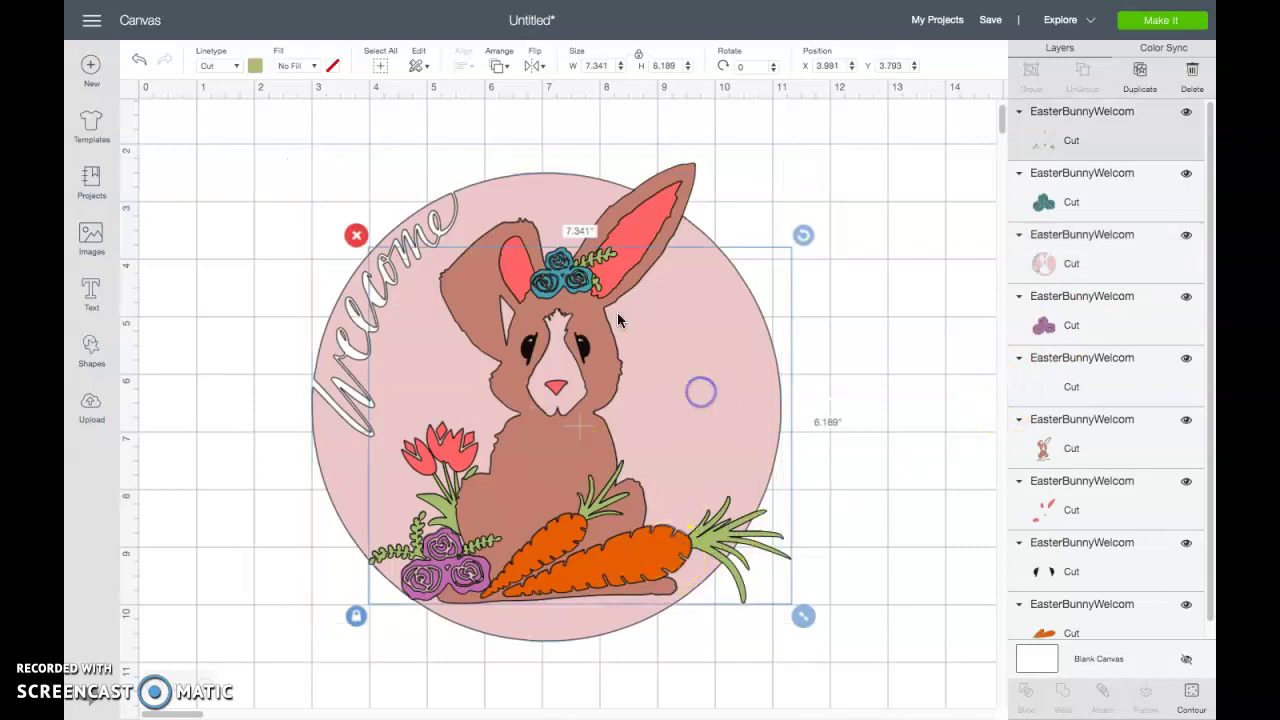